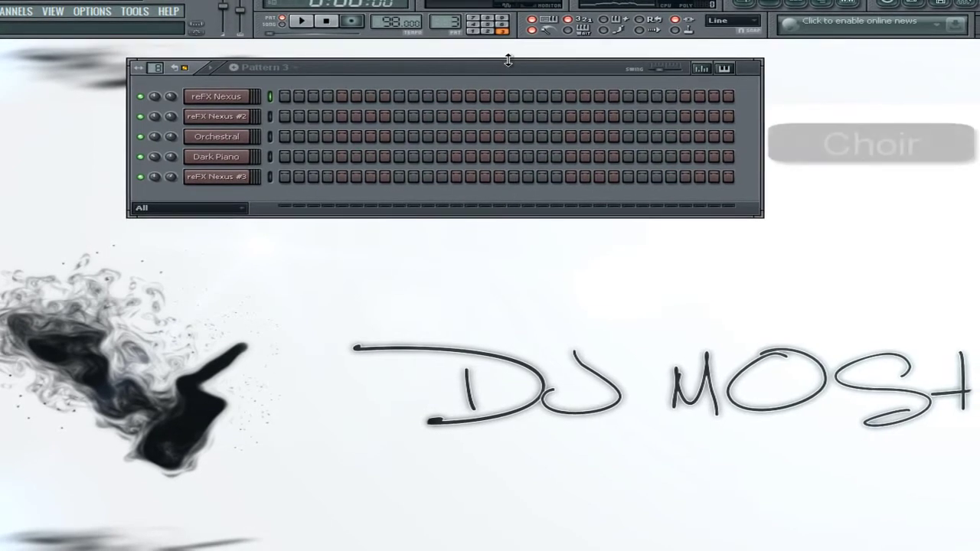
Step: Record a live two-note melody onto the first reFX Nexus channel, choosing Everything as the recording type, and disarm recording
{"action": "left_click", "coordinate": [353, 20]}
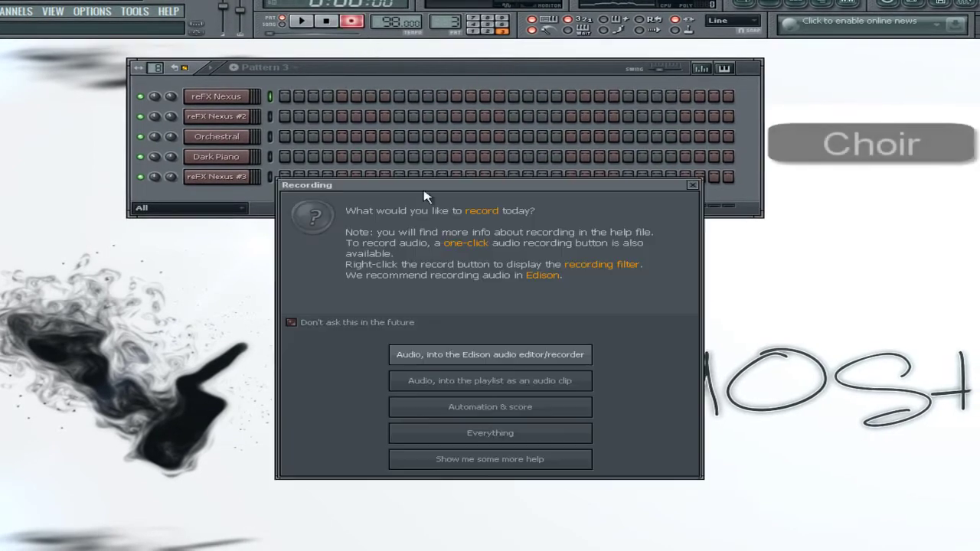
{"action": "left_click", "coordinate": [506, 434]}
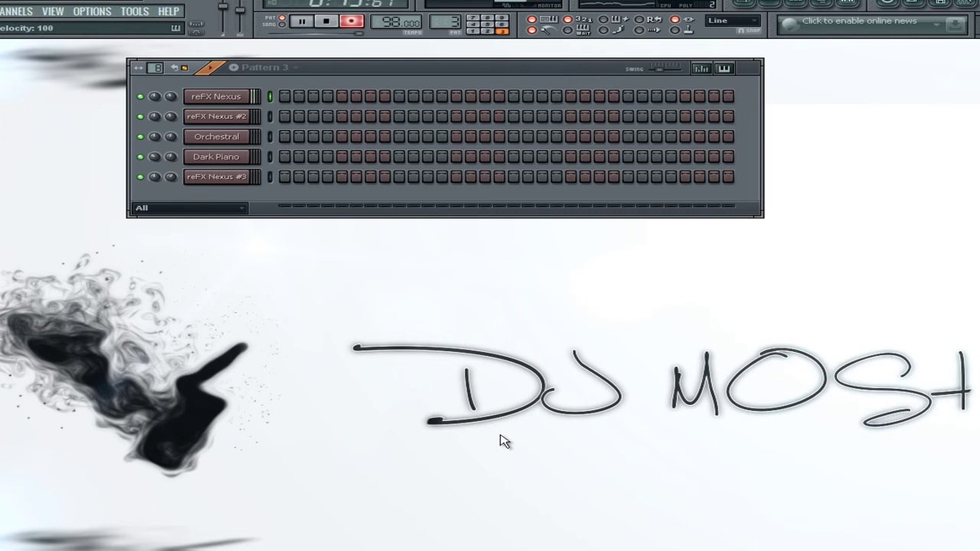
{"action": "key", "text": "space"}
{"action": "left_click", "coordinate": [353, 22]}
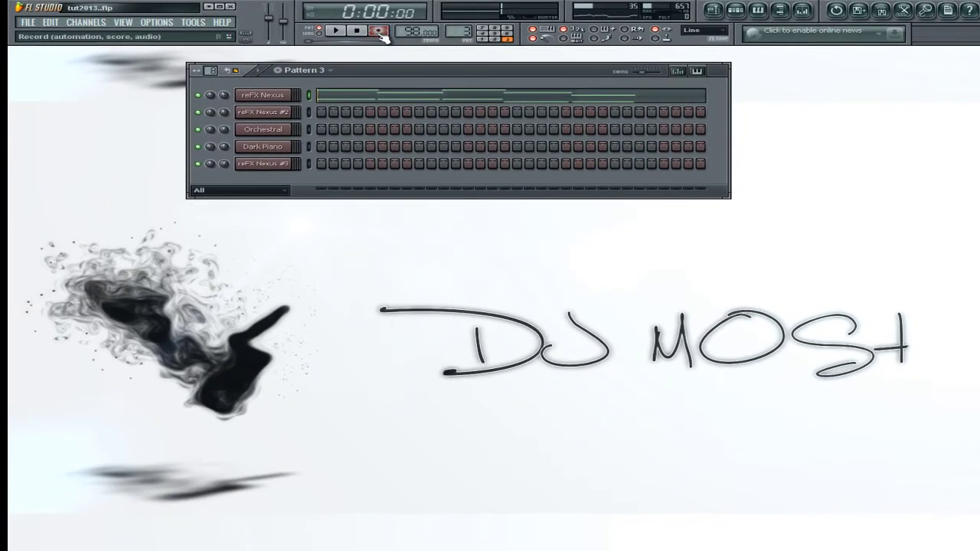
Step: Open the first reFX Nexus channel's piano roll and add a sixth chord, E5 and C5, reaching to bar 4
{"action": "left_click", "coordinate": [386, 98]}
{"action": "scroll", "coordinate": [387, 77], "scroll_direction": "down", "scroll_amount": 4}
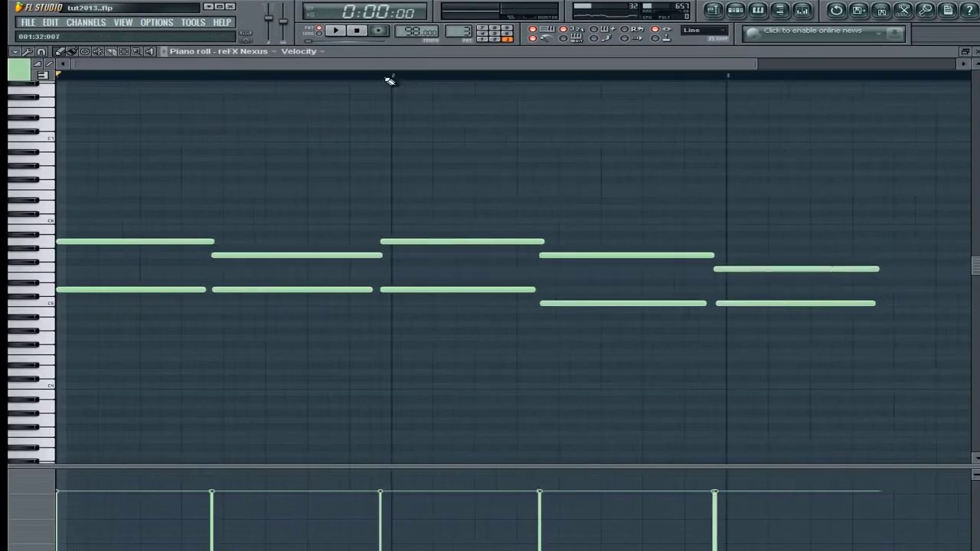
{"action": "scroll", "coordinate": [411, 146], "scroll_direction": "down", "scroll_amount": 2}
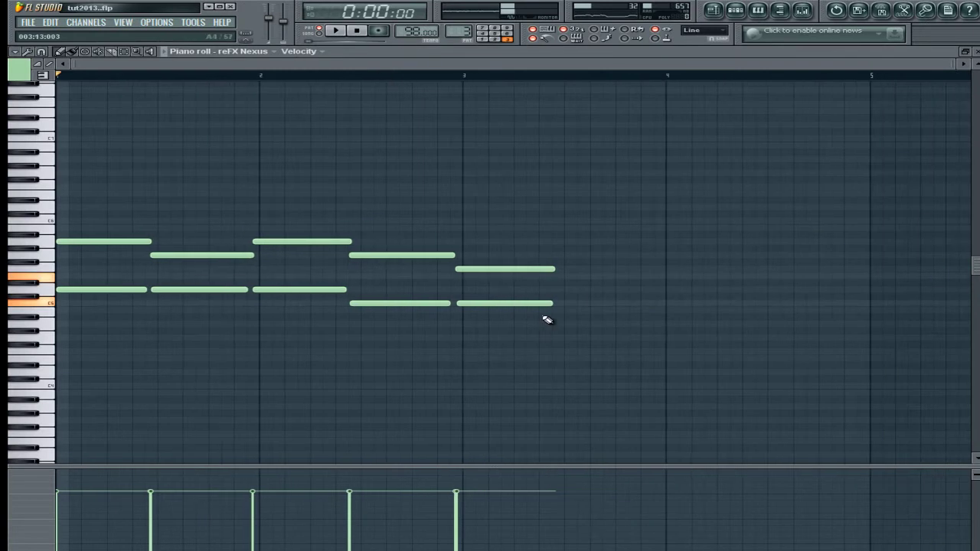
{"action": "left_click", "coordinate": [553, 278]}
{"action": "left_click_drag", "start_coordinate": [556, 278], "coordinate": [668, 277]}
{"action": "left_click", "coordinate": [565, 304]}
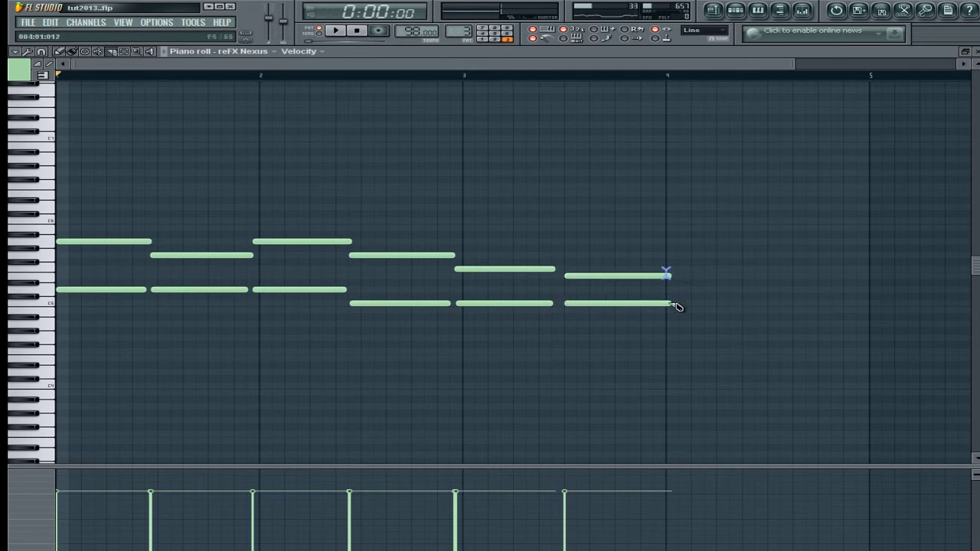
Step: Slice the last two notes at the start of bar 4 and delete the overhanging tails
{"action": "left_click_drag", "start_coordinate": [667, 271], "coordinate": [678, 351]}
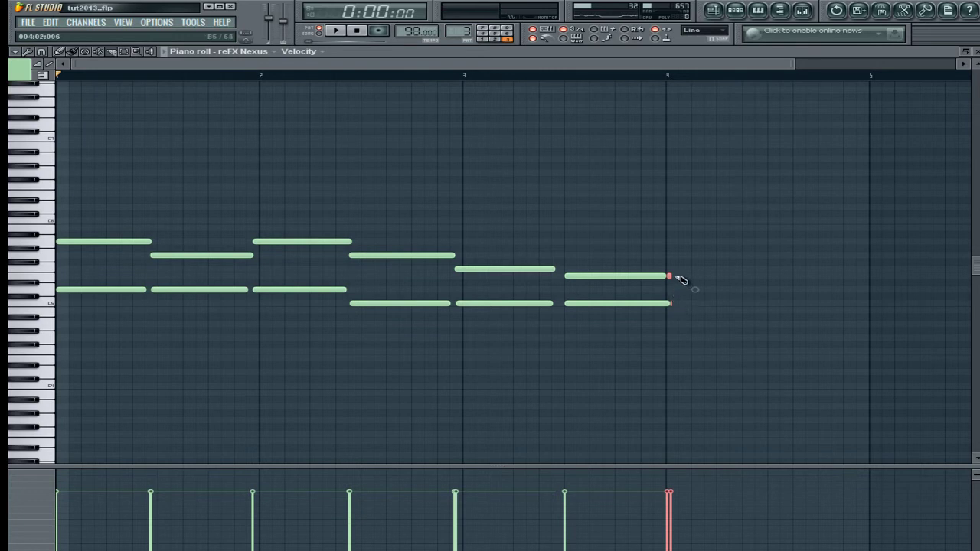
{"action": "left_click_drag", "start_coordinate": [670, 307], "coordinate": [666, 336]}
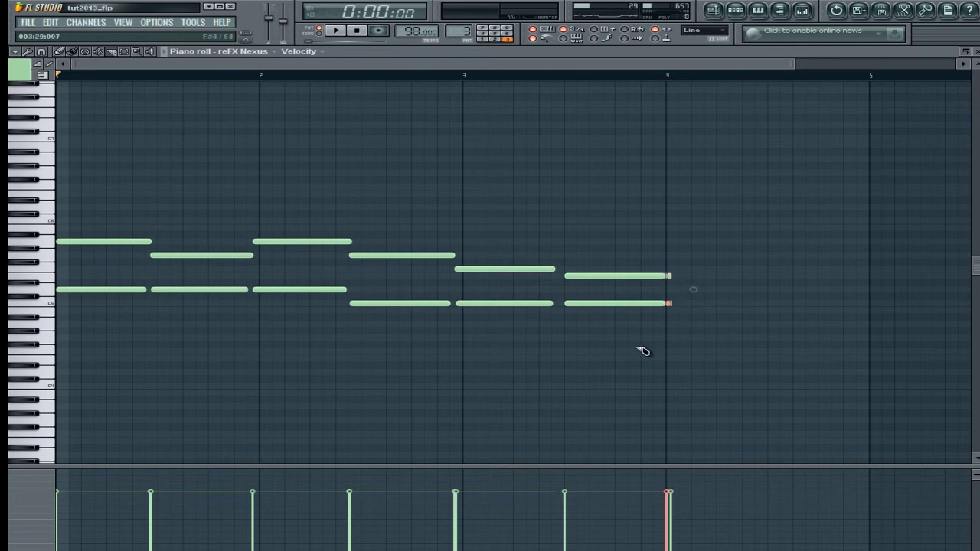
{"action": "left_click_drag", "start_coordinate": [685, 260], "coordinate": [668, 330]}
{"action": "key", "text": "Delete"}
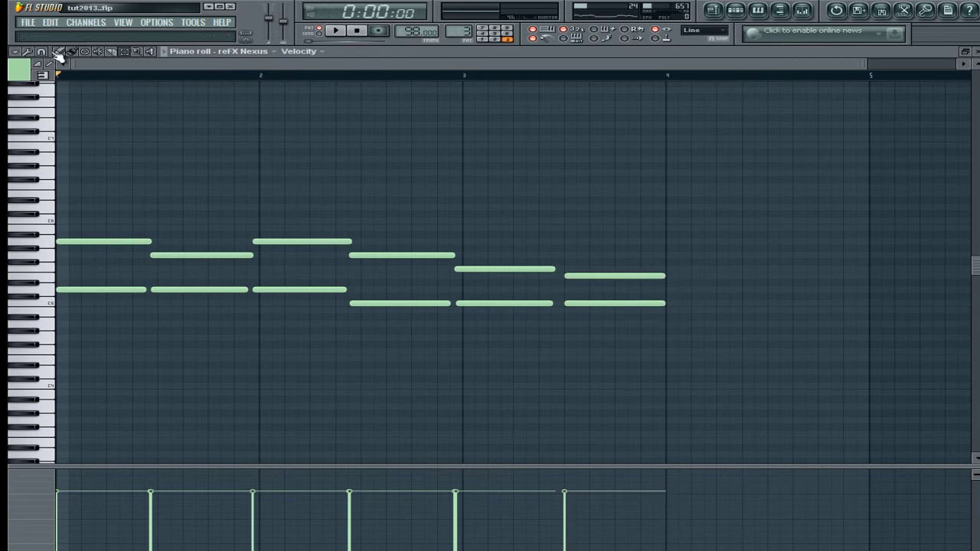
Step: Move the second note pair to the middle of bar 1 and lengthen the first pair towards it
{"action": "scroll", "coordinate": [109, 77], "scroll_direction": "up", "scroll_amount": 2}
{"action": "left_click_drag", "start_coordinate": [84, 66], "coordinate": [32, 67]}
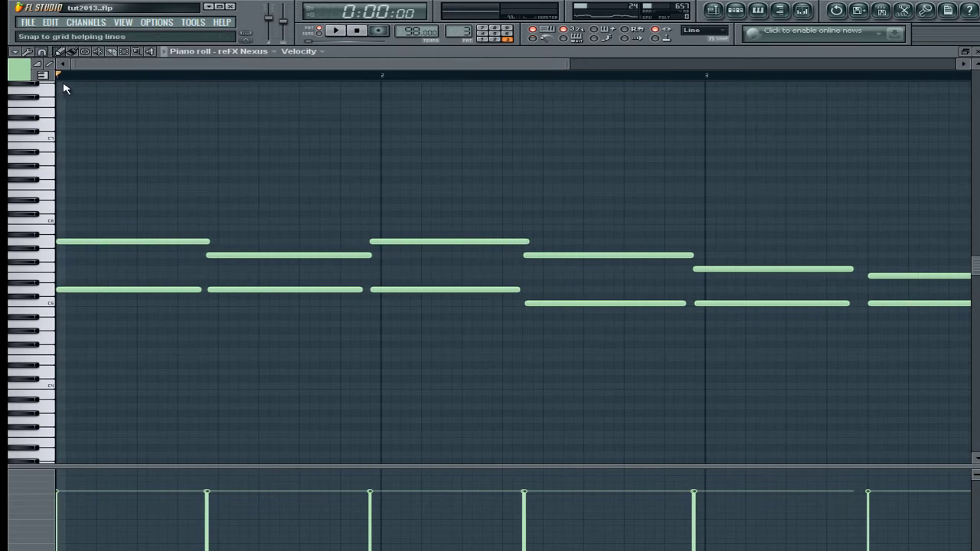
{"action": "left_click_drag", "start_coordinate": [205, 242], "coordinate": [221, 242]}
{"action": "left_click_drag", "start_coordinate": [214, 290], "coordinate": [227, 290]}
{"action": "left_click_drag", "start_coordinate": [221, 256], "coordinate": [234, 255]}
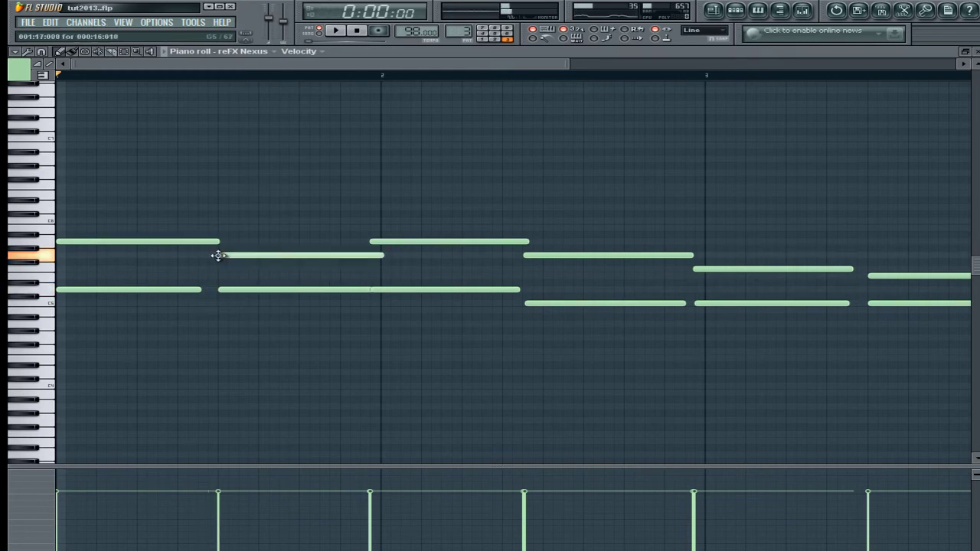
{"action": "left_click_drag", "start_coordinate": [202, 290], "coordinate": [213, 291]}
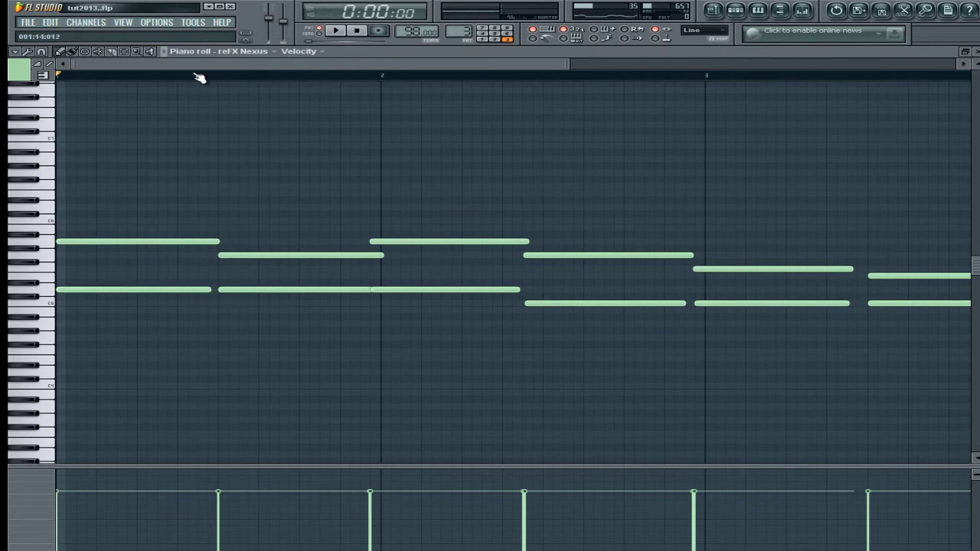
Step: Make the first two note pairs exactly half a bar long each, redrawing the lower first note and both second notes
{"action": "scroll", "coordinate": [198, 77], "scroll_direction": "up", "scroll_amount": 4}
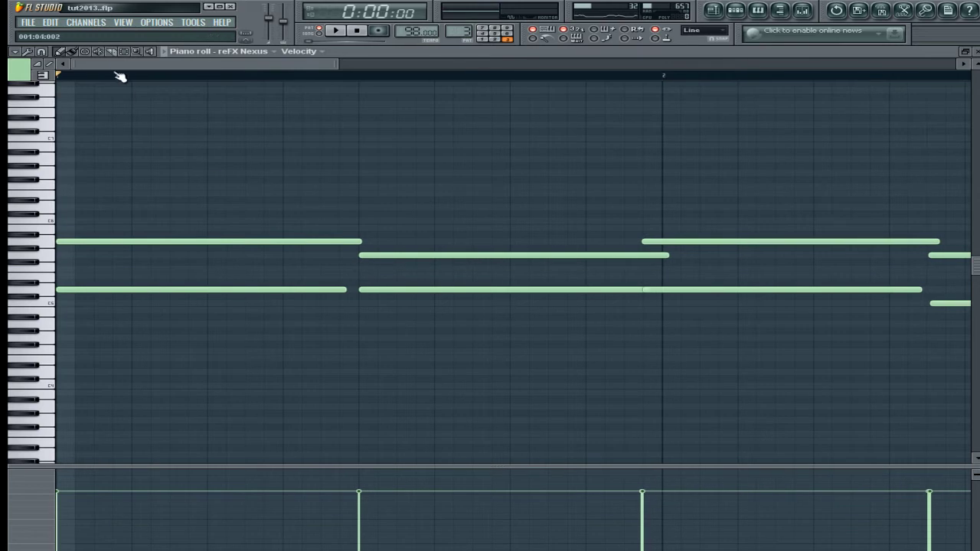
{"action": "left_click", "coordinate": [363, 243]}
{"action": "right_click", "coordinate": [80, 289]}
{"action": "left_click", "coordinate": [69, 290]}
{"action": "right_click", "coordinate": [371, 290]}
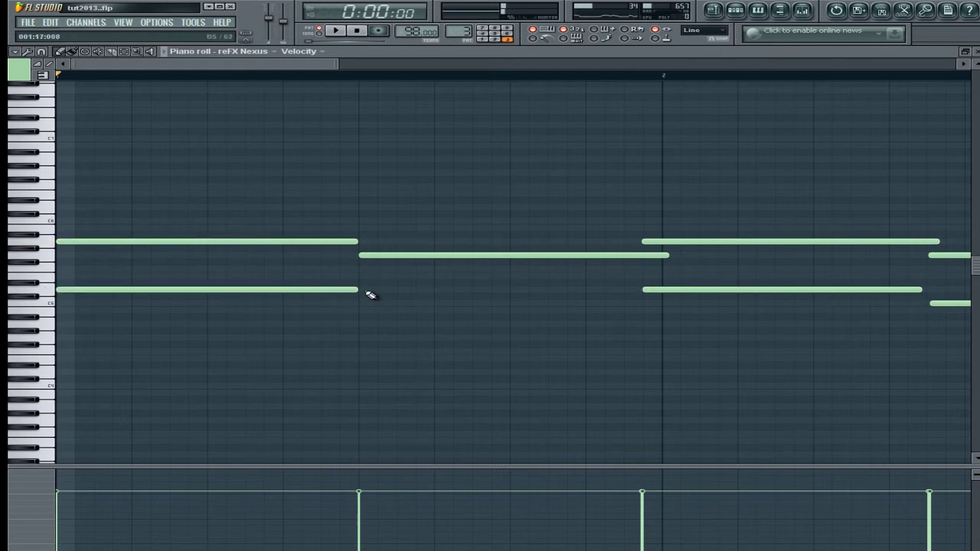
{"action": "left_click", "coordinate": [371, 291]}
{"action": "right_click", "coordinate": [371, 256]}
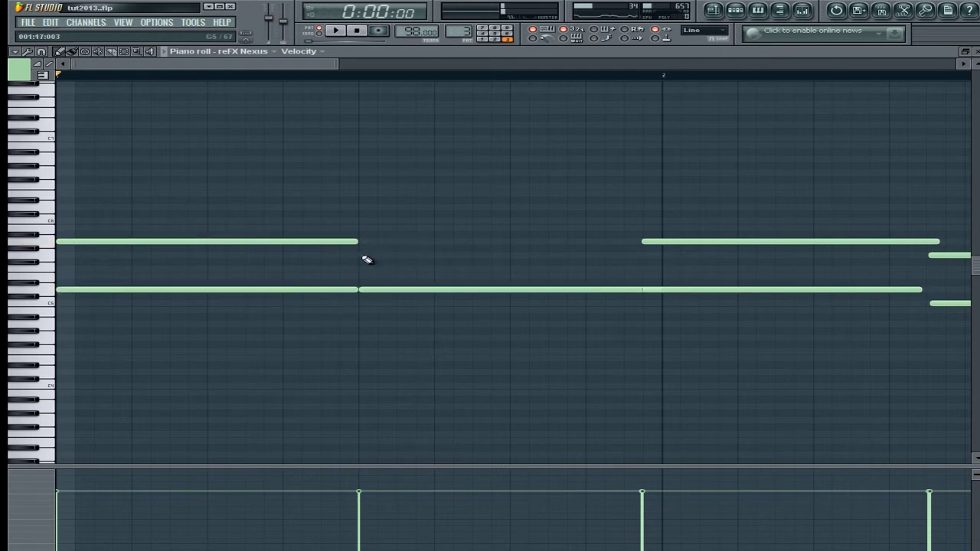
{"action": "left_click", "coordinate": [366, 258]}
Step: Delete and redraw the third note pair at the start of bar 2 and the fourth pair at its middle
{"action": "scroll", "coordinate": [408, 63], "scroll_direction": "down", "scroll_amount": 2}
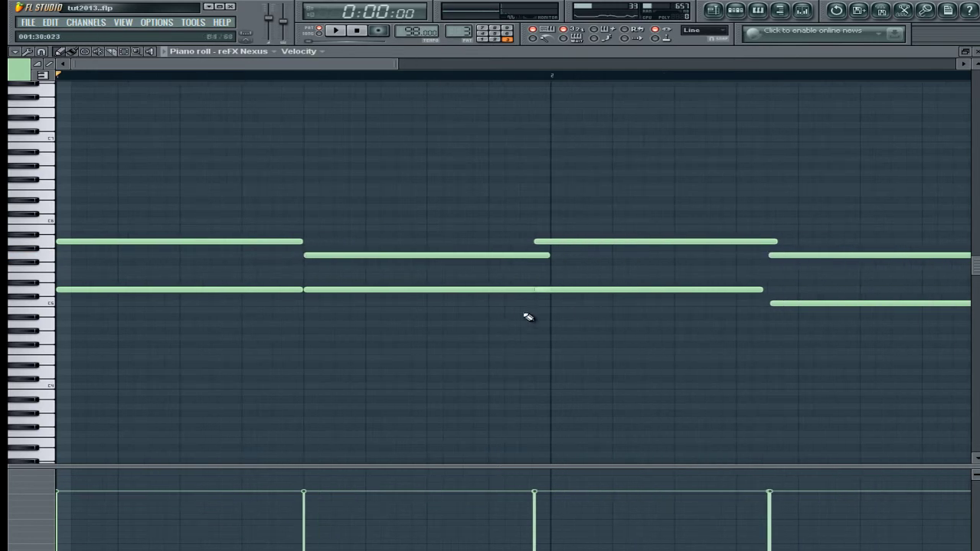
{"action": "right_click", "coordinate": [547, 288]}
{"action": "left_click", "coordinate": [552, 291]}
{"action": "right_click", "coordinate": [552, 242]}
{"action": "left_click", "coordinate": [552, 242]}
{"action": "right_click", "coordinate": [788, 254]}
{"action": "left_click", "coordinate": [798, 255]}
{"action": "right_click", "coordinate": [793, 303]}
{"action": "left_click", "coordinate": [801, 302]}
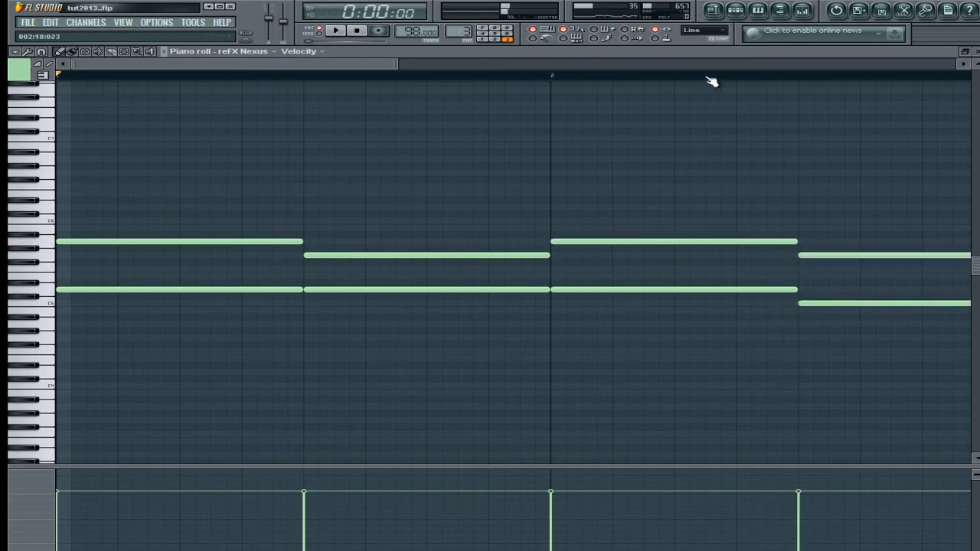
Step: Align the fifth note pair to the start of bar 3 and the sixth to its middle, each half a bar long
{"action": "scroll", "coordinate": [710, 81], "scroll_direction": "down", "scroll_amount": 4}
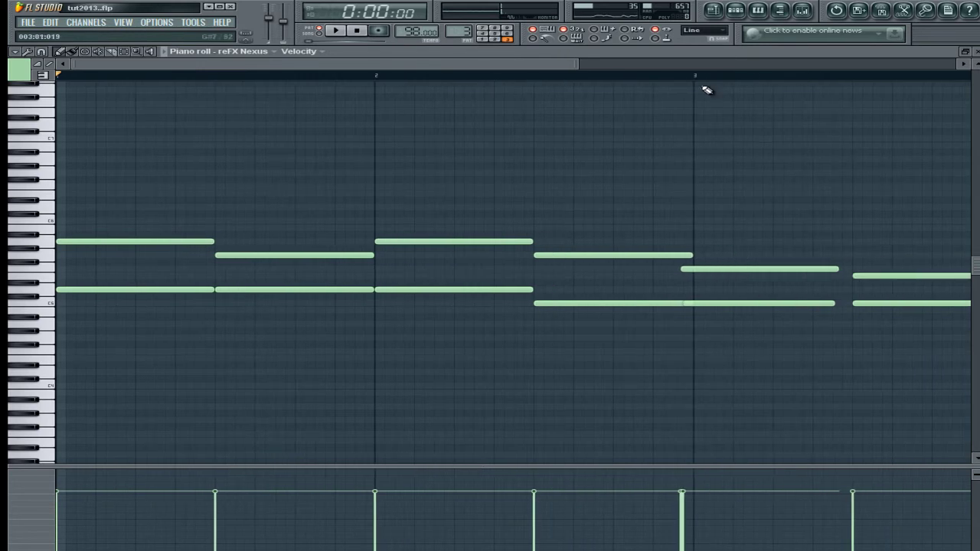
{"action": "left_click_drag", "start_coordinate": [690, 270], "coordinate": [699, 302]}
{"action": "scroll", "coordinate": [703, 79], "scroll_direction": "down", "scroll_amount": 3}
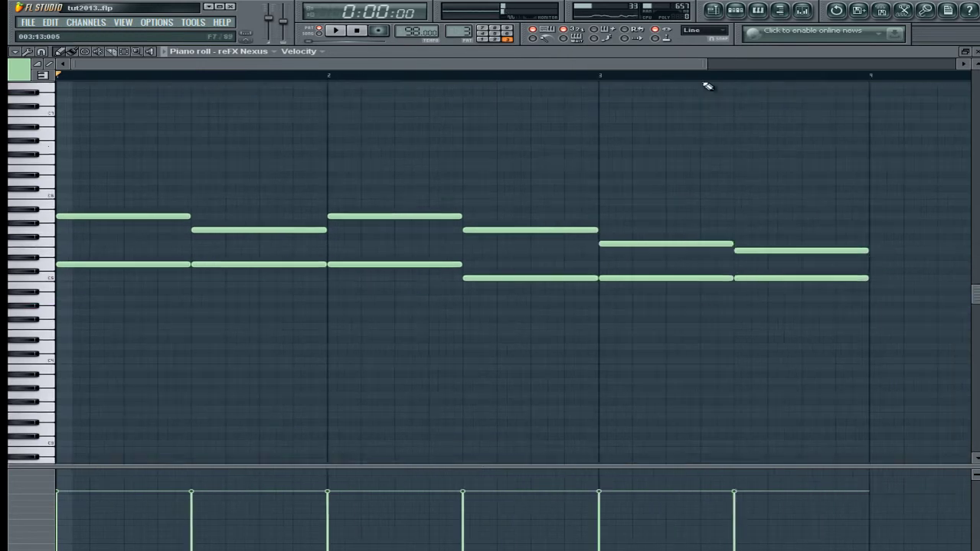
{"action": "scroll", "coordinate": [707, 105], "scroll_direction": "up", "scroll_amount": 3}
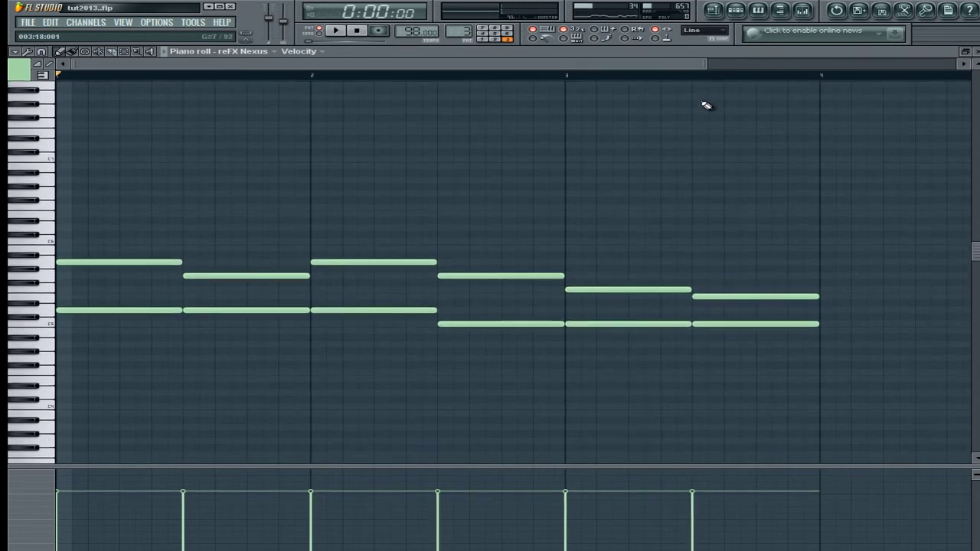
Step: Play the quantized pattern through to check it, stop playback and close the piano roll
{"action": "key", "text": "space"}
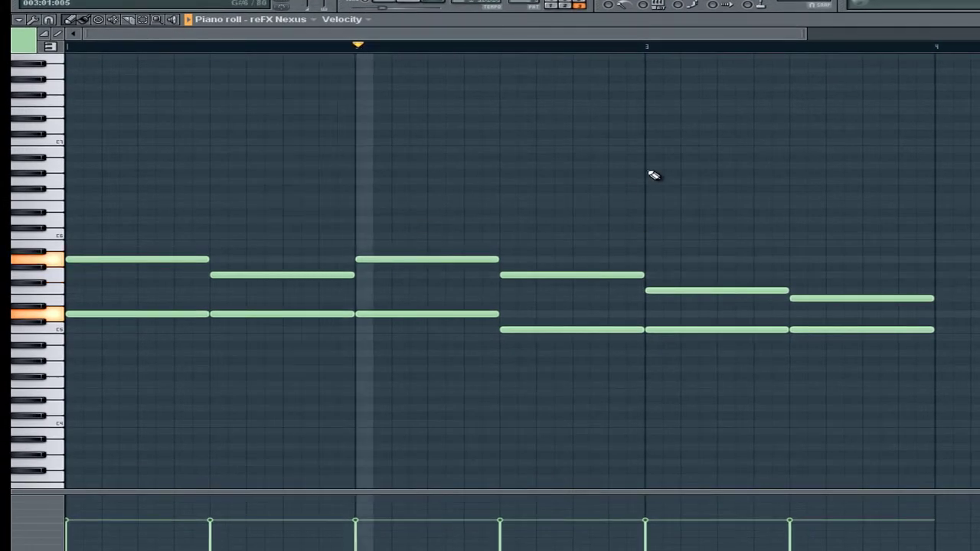
{"action": "scroll", "coordinate": [647, 183], "scroll_direction": "down", "scroll_amount": 2}
{"action": "scroll", "coordinate": [641, 188], "scroll_direction": "down", "scroll_amount": 2}
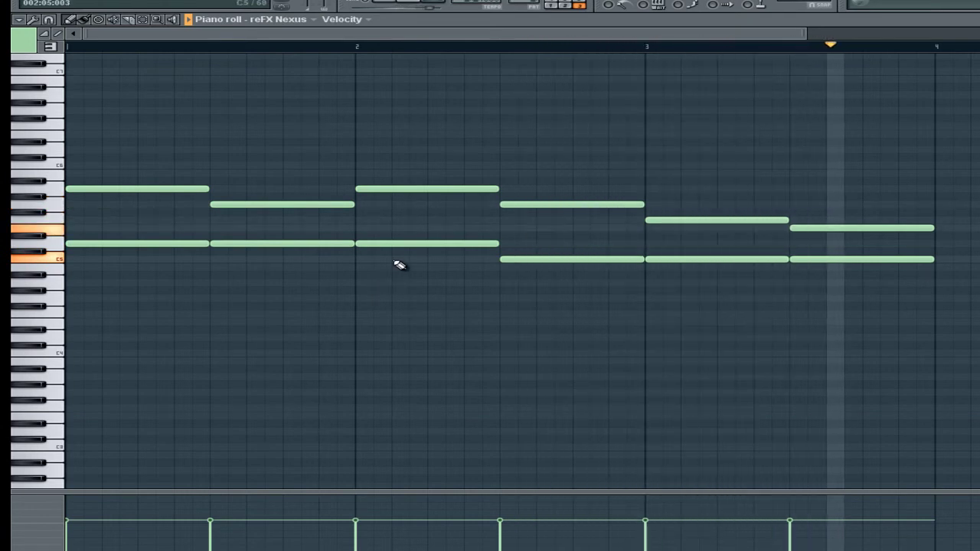
{"action": "key", "text": "space"}
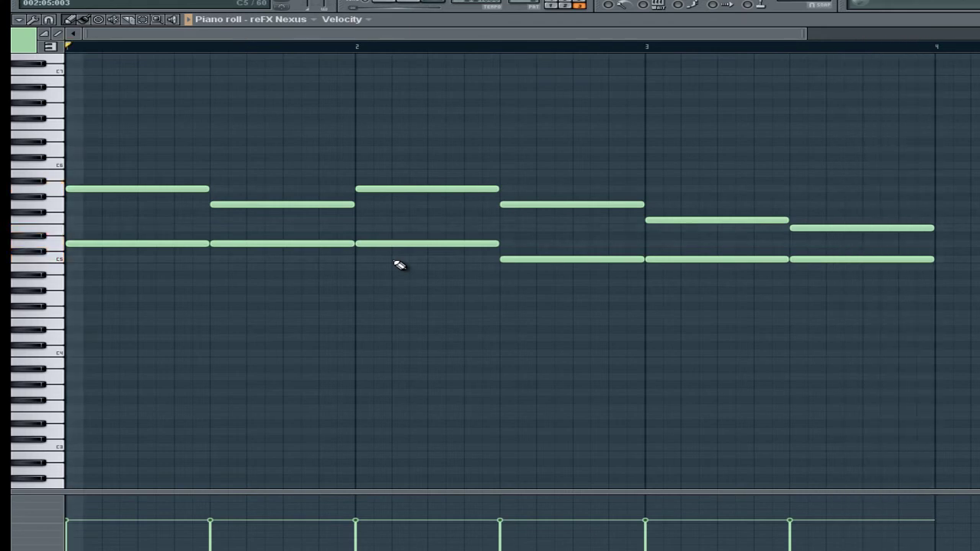
{"action": "key", "text": "Escape"}
Step: Copy the first reFX Nexus channel's notes into the reFX Nexus #2 channel and open its piano roll
{"action": "left_click", "coordinate": [326, 90]}
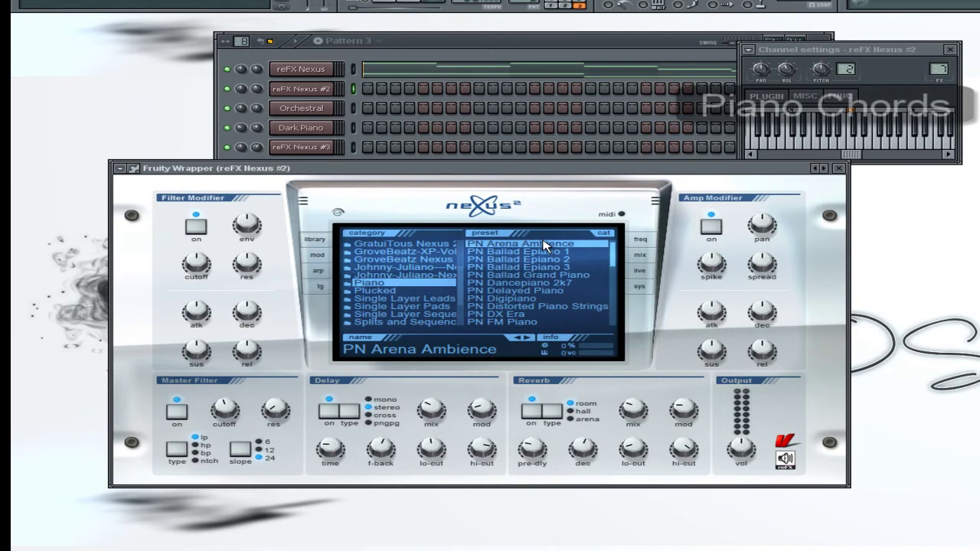
{"action": "key", "text": "Escape"}
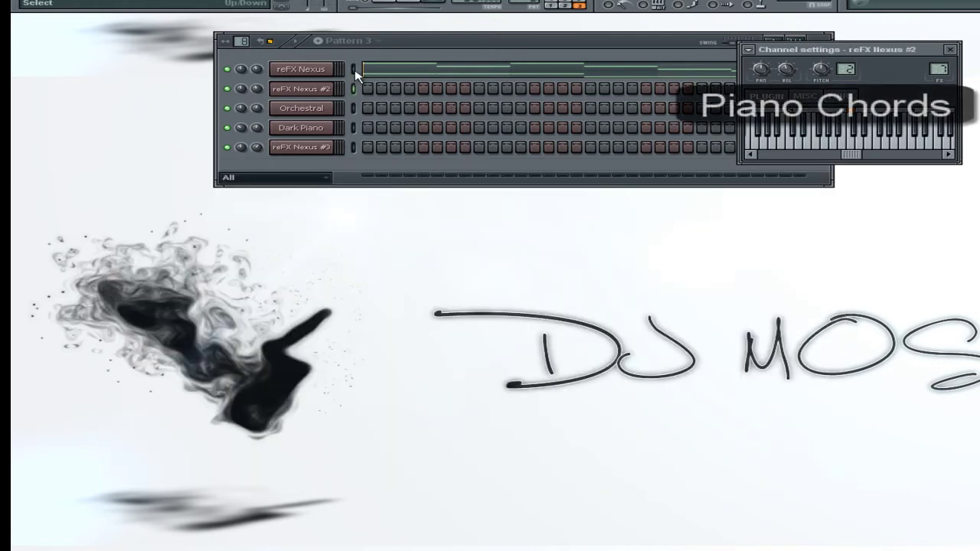
{"action": "left_click", "coordinate": [357, 72]}
{"action": "key", "text": "ctrl+v"}
{"action": "left_click", "coordinate": [395, 95]}
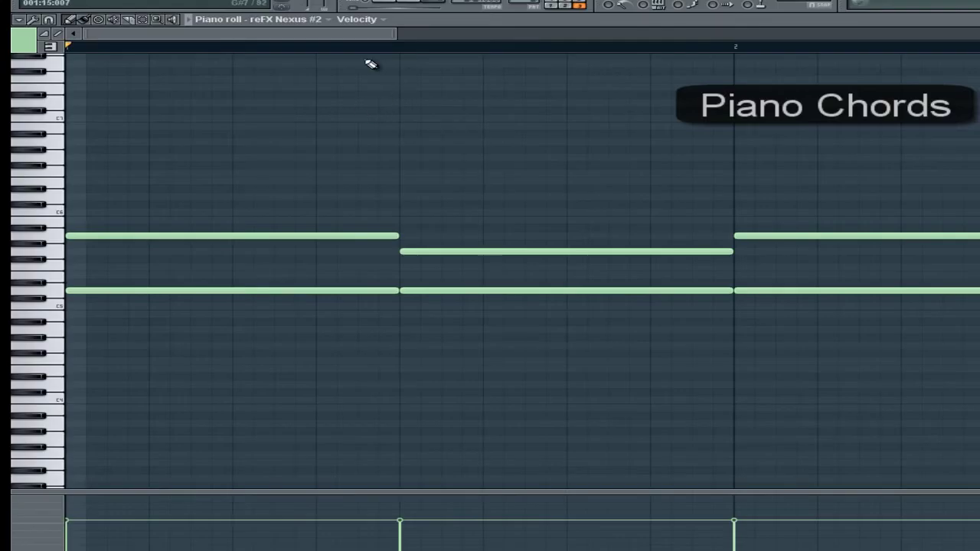
Step: Mute the first reFX Nexus channel and start playing the pattern from the reFX Nexus #2 piano roll
{"action": "left_click", "coordinate": [734, 10]}
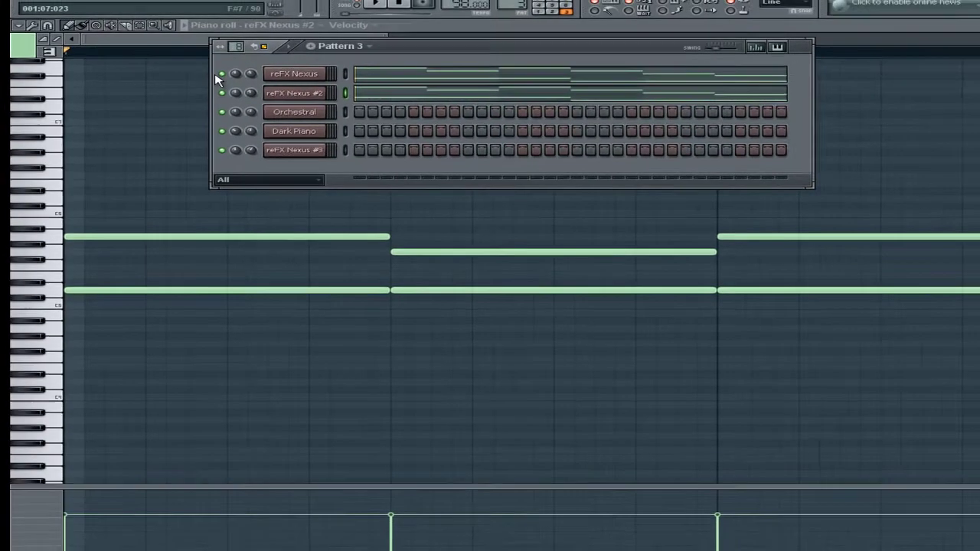
{"action": "left_click", "coordinate": [221, 73]}
{"action": "left_click", "coordinate": [182, 43]}
{"action": "key", "text": "space"}
Step: Double the upper notes of the first three chords an octave higher with half-bar notes A6, G6 and A6
{"action": "scroll", "coordinate": [147, 261], "scroll_direction": "up", "scroll_amount": 2}
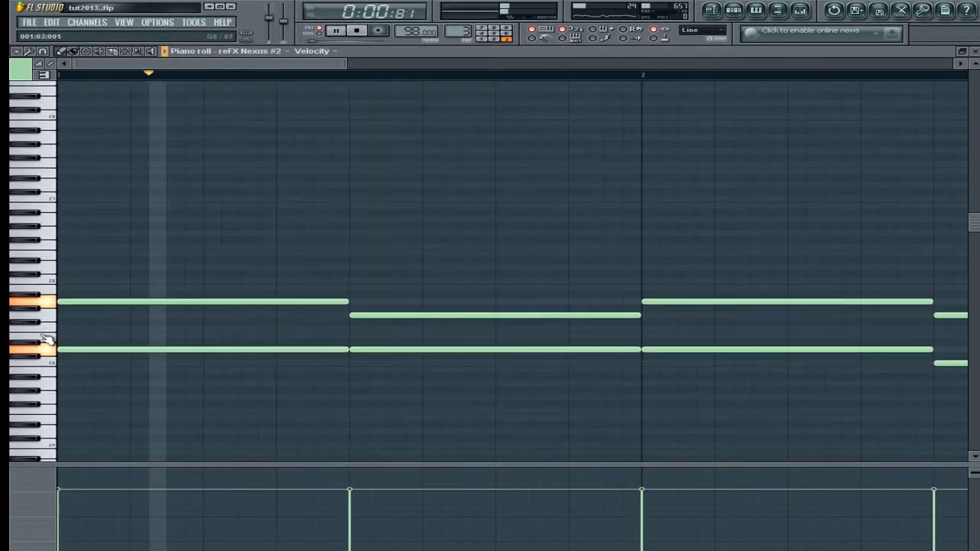
{"action": "left_click", "coordinate": [67, 221]}
{"action": "left_click", "coordinate": [352, 233]}
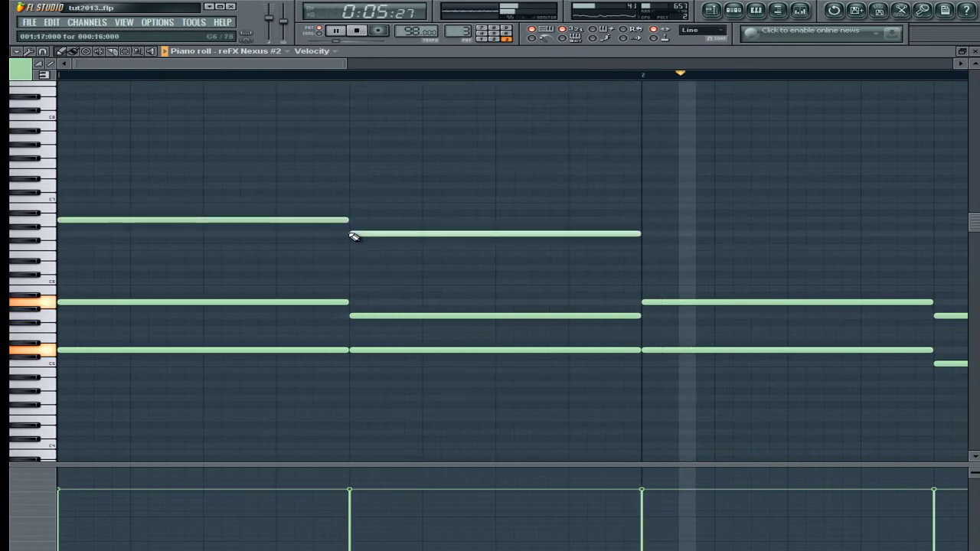
{"action": "left_click", "coordinate": [644, 214]}
{"action": "scroll", "coordinate": [582, 84], "scroll_direction": "down", "scroll_amount": 2}
{"action": "left_click_drag", "start_coordinate": [460, 213], "coordinate": [465, 222]}
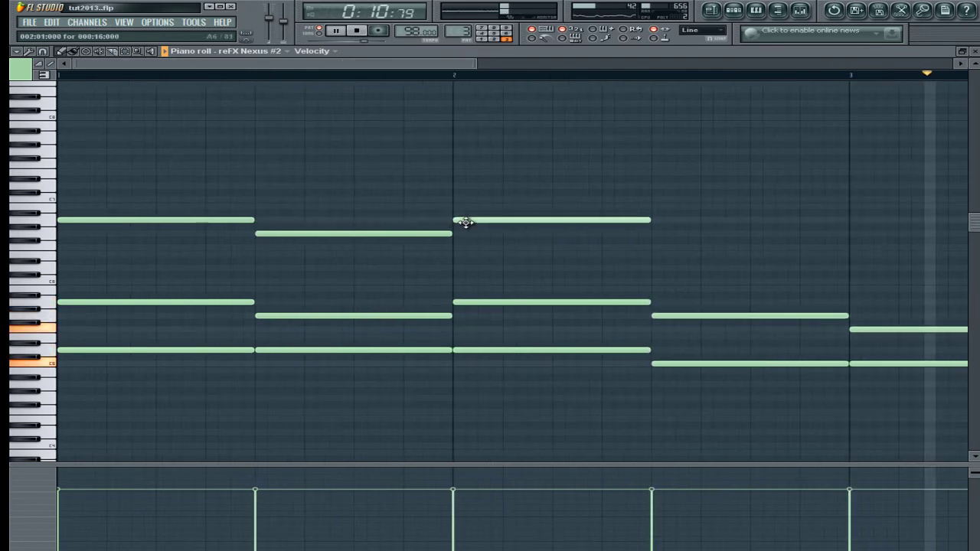
Step: Add the octave notes G6, F6 and E6 above the fourth, fifth and sixth chords, each half a bar long
{"action": "left_click", "coordinate": [654, 234]}
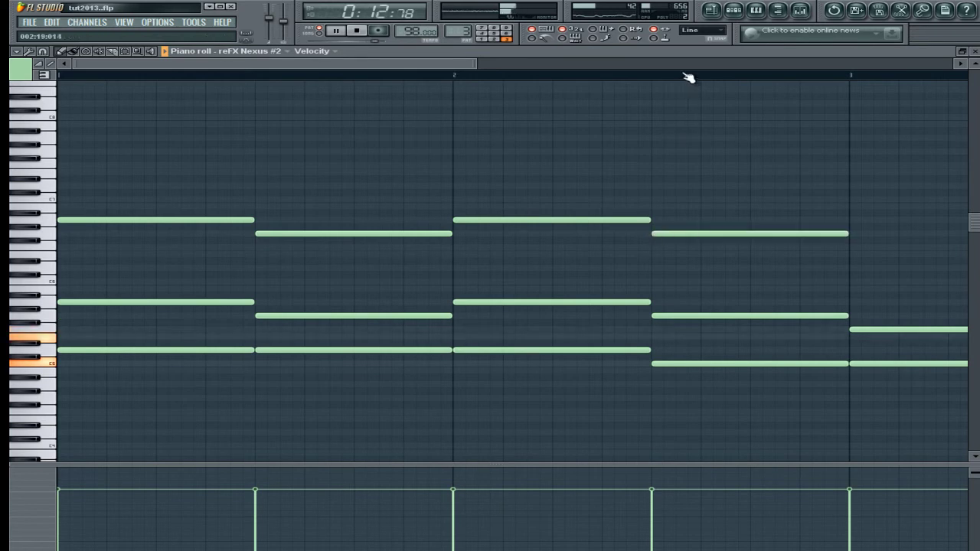
{"action": "scroll", "coordinate": [690, 79], "scroll_direction": "down", "scroll_amount": 2}
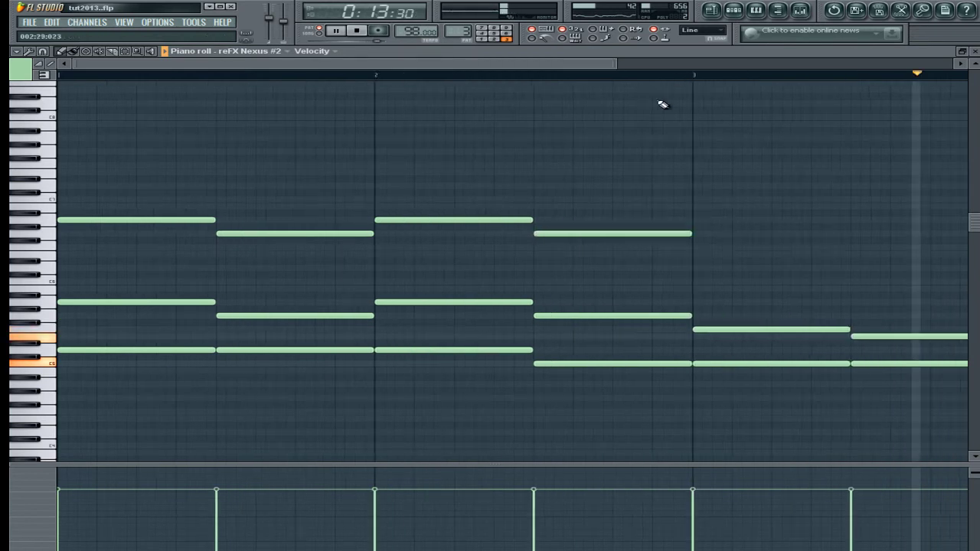
{"action": "left_click", "coordinate": [647, 247]}
{"action": "left_click", "coordinate": [801, 255]}
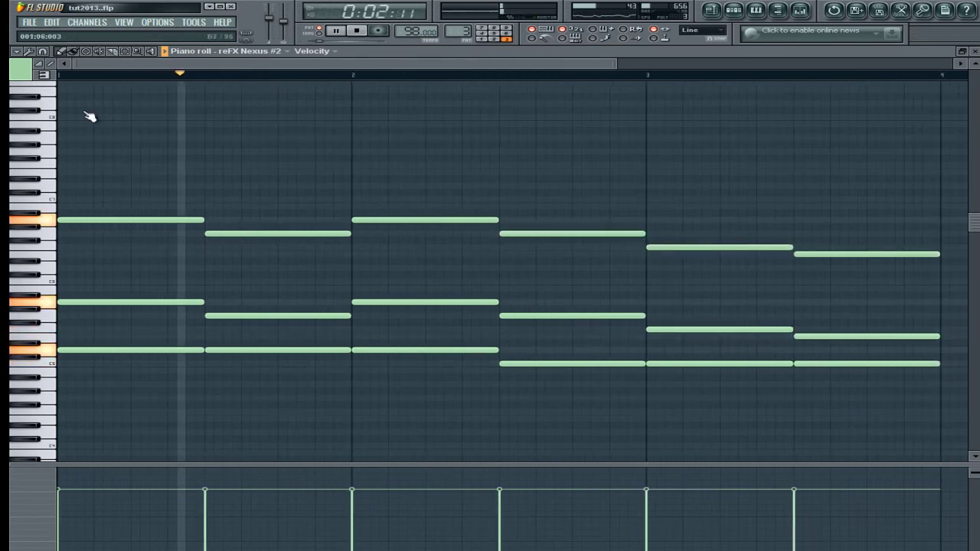
Step: Lower the velocity of all six top-octave notes in the reFX Nexus #2 piano roll to one even level
{"action": "left_click_drag", "start_coordinate": [948, 192], "coordinate": [76, 288]}
{"action": "left_click", "coordinate": [64, 511]}
{"action": "scroll", "coordinate": [64, 511], "scroll_direction": "right", "scroll_amount": 2}
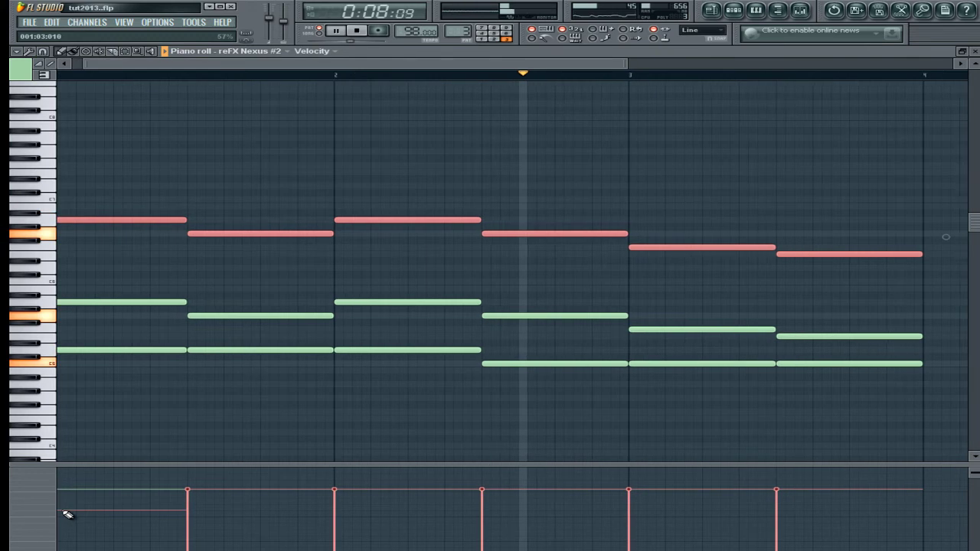
{"action": "scroll", "coordinate": [68, 514], "scroll_direction": "right", "scroll_amount": 8}
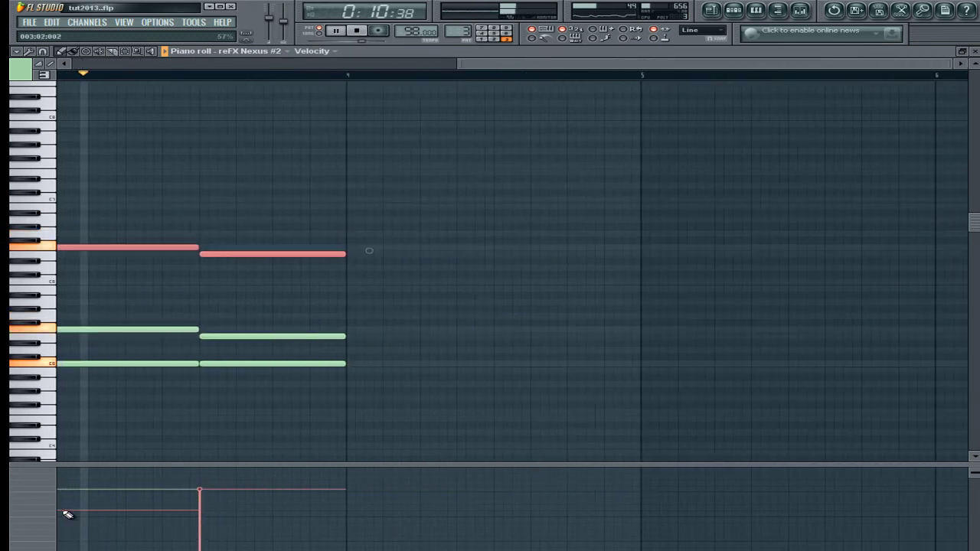
{"action": "scroll", "coordinate": [66, 514], "scroll_direction": "right", "scroll_amount": 2}
{"action": "left_click", "coordinate": [65, 512]}
{"action": "scroll", "coordinate": [66, 514], "scroll_direction": "left", "scroll_amount": 3}
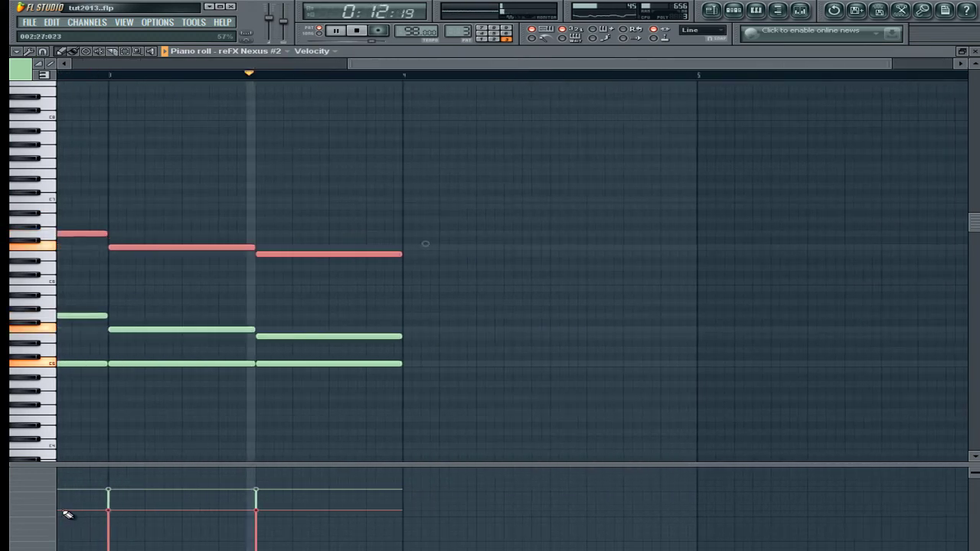
{"action": "scroll", "coordinate": [67, 515], "scroll_direction": "left", "scroll_amount": 7}
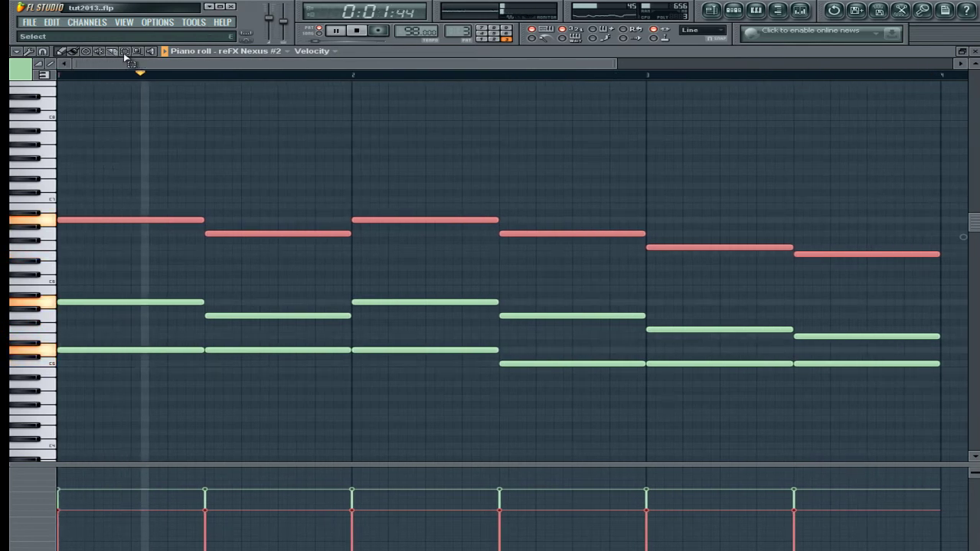
Step: Slightly lower the velocity of the six bottom notes of the reFX Nexus #2 chords and close the piano roll
{"action": "left_click_drag", "start_coordinate": [919, 349], "coordinate": [61, 376]}
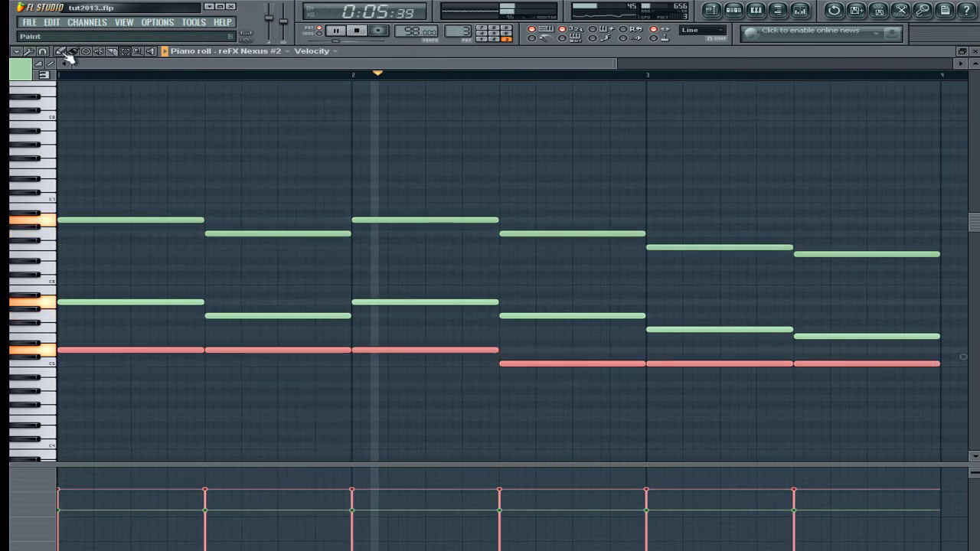
{"action": "left_click", "coordinate": [66, 499]}
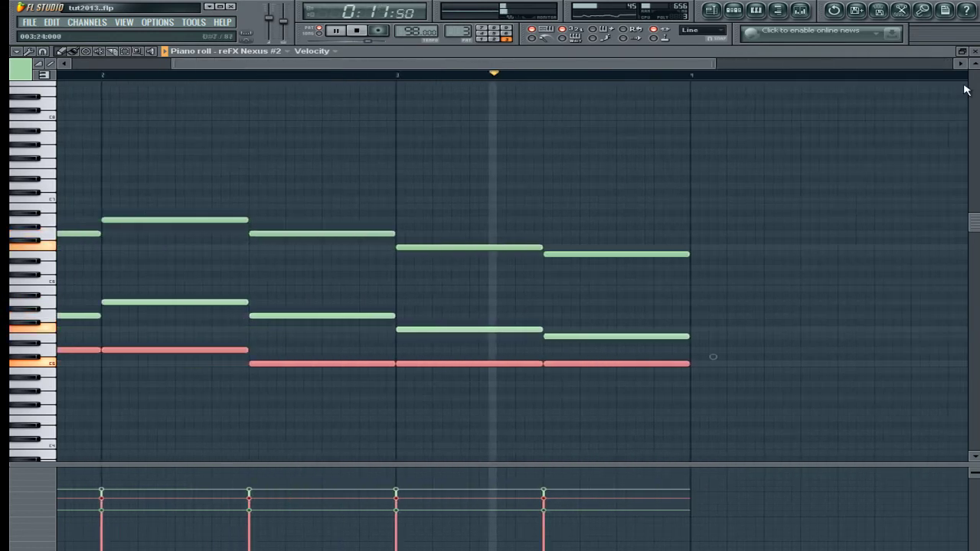
{"action": "left_click", "coordinate": [975, 51]}
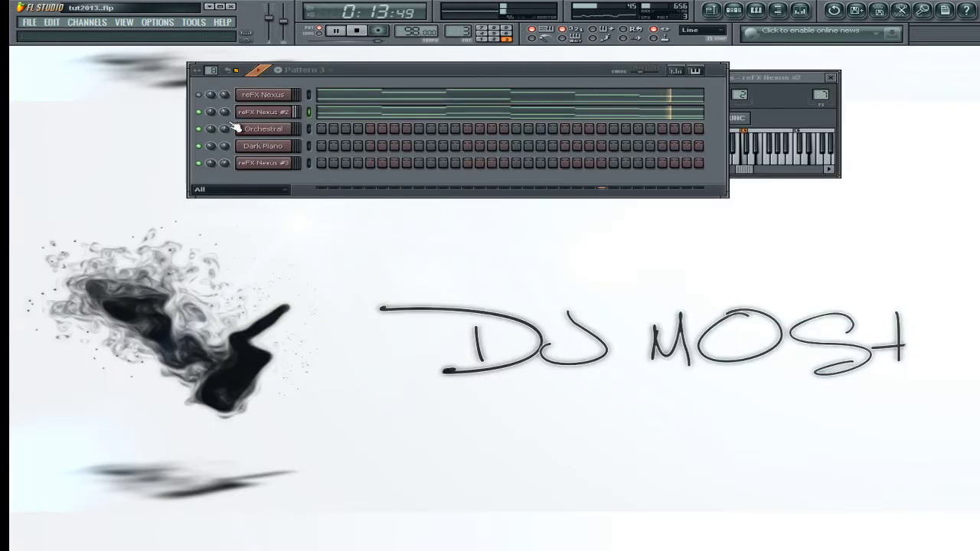
Step: With playback stopped and reFX Nexus #2 muted, open the Dark Piano channel's piano roll
{"action": "key", "text": "space"}
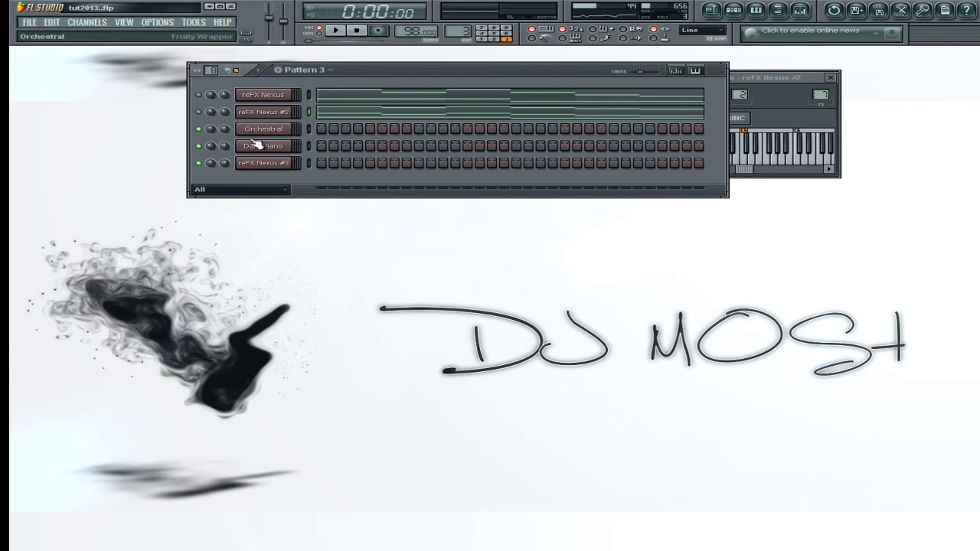
{"action": "left_click", "coordinate": [274, 152]}
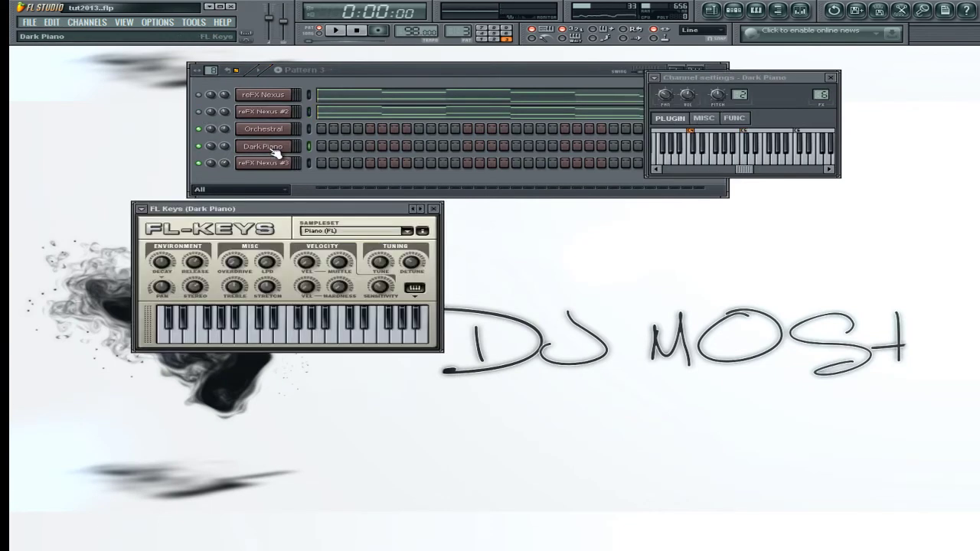
{"action": "left_click", "coordinate": [281, 149]}
{"action": "key", "text": "F7"}
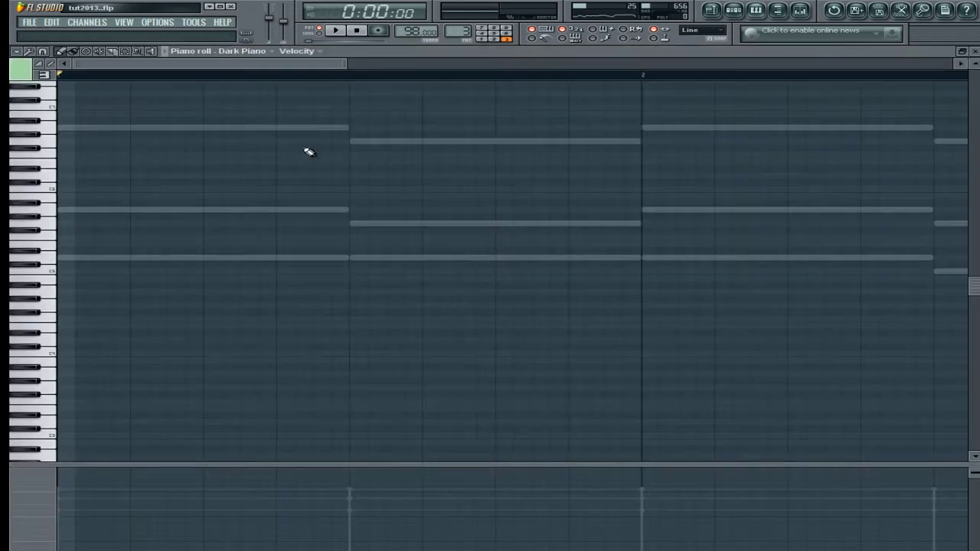
{"action": "scroll", "coordinate": [325, 172], "scroll_direction": "up", "scroll_amount": 4}
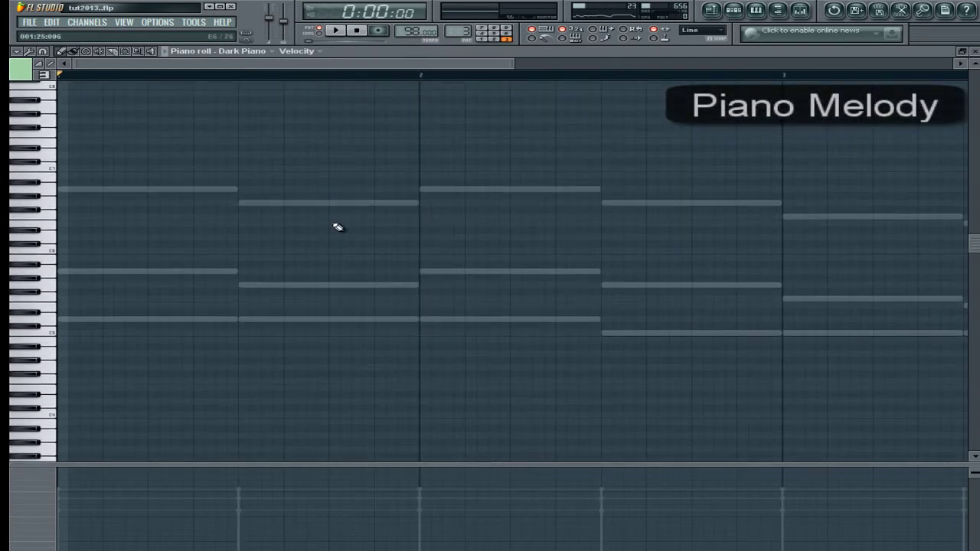
Step: Try out a piano melody idea by playing it live on the Dark Piano sound
{"action": "key", "text": "w"}
{"action": "key", "text": "t"}
{"action": "key", "text": "y"}
{"action": "key", "text": "w"}
{"action": "key", "text": "y"}
{"action": "key", "text": "u"}
{"action": "key", "text": "y"}
{"action": "key", "text": "w"}
{"action": "key", "text": "t"}
{"action": "key", "text": "r"}
{"action": "key", "text": "w"}
{"action": "key", "text": "y"}
{"action": "key", "text": "t"}
{"action": "key", "text": "w"}
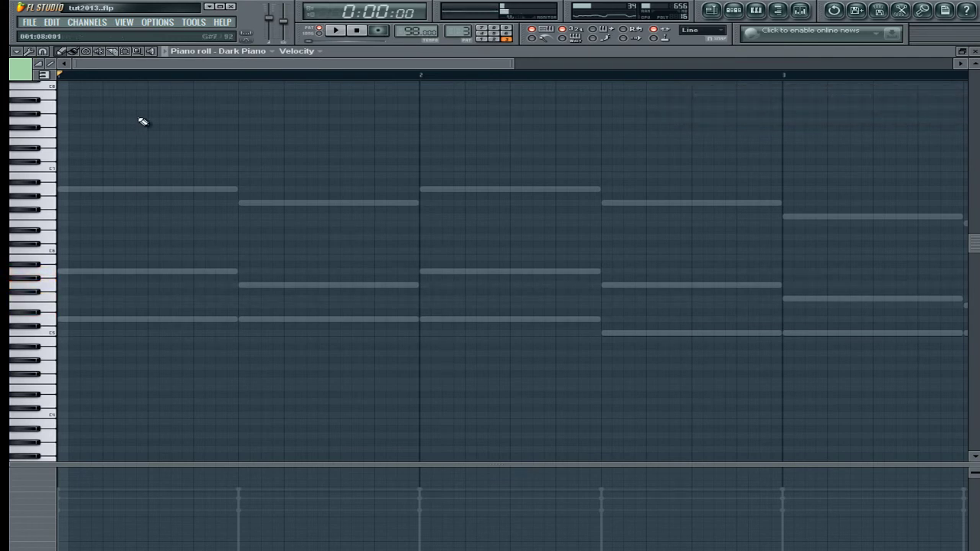
Step: Place one-step notes A5, G5, D5 and G5 on steps 1, 3, 5 and 7 of bar 1 and preview them
{"action": "scroll", "coordinate": [161, 79], "scroll_direction": "up", "scroll_amount": 2}
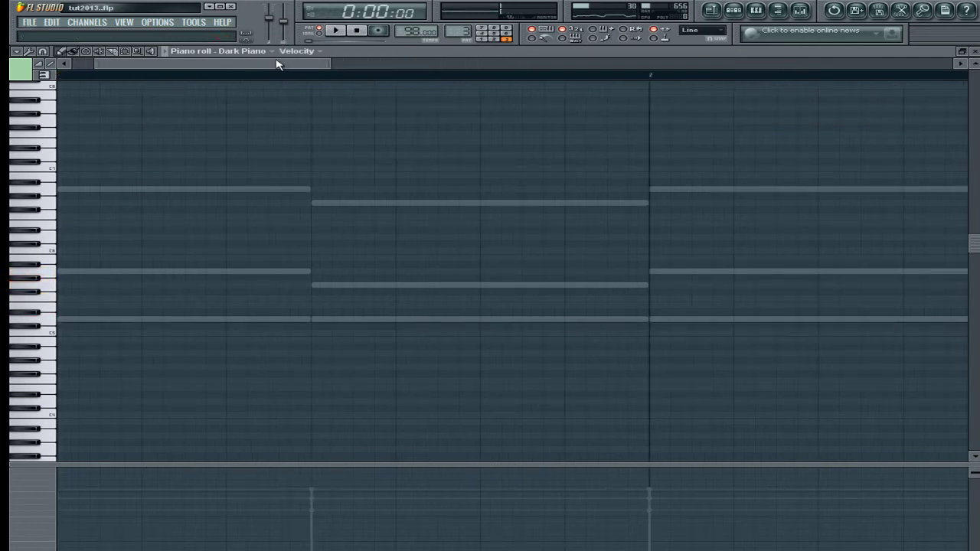
{"action": "left_click_drag", "start_coordinate": [277, 62], "coordinate": [138, 66]}
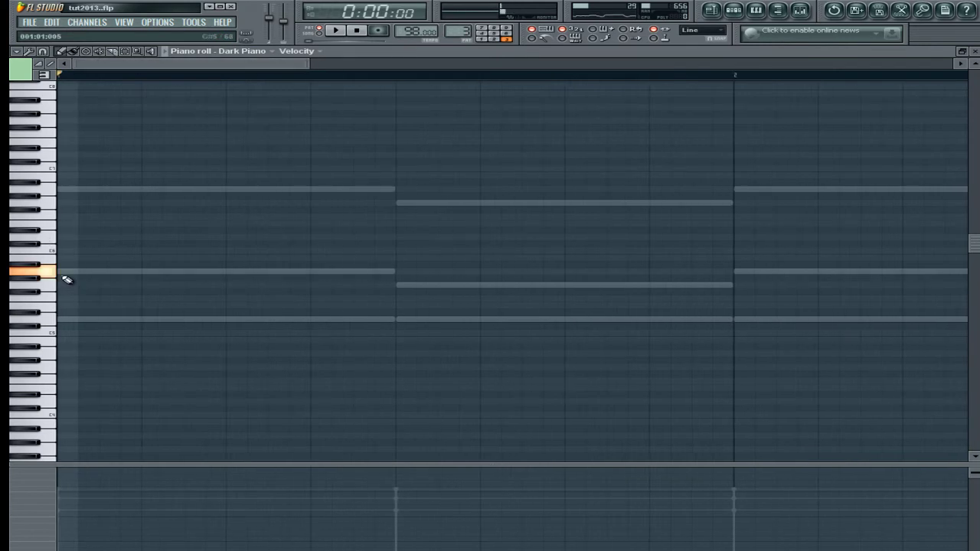
{"action": "left_click", "coordinate": [175, 273]}
{"action": "left_click_drag", "start_coordinate": [391, 271], "coordinate": [84, 272]}
{"action": "left_click", "coordinate": [79, 285]}
{"action": "key", "text": "y"}
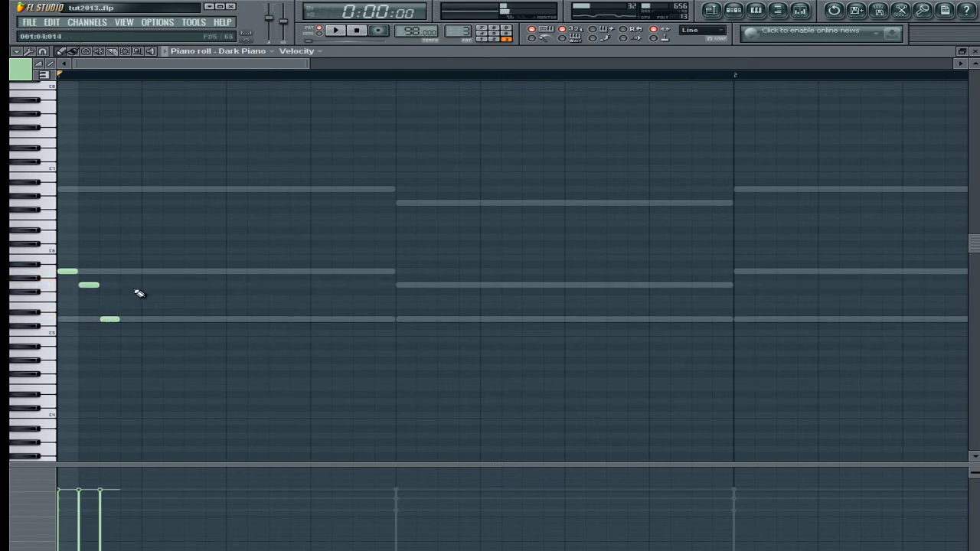
{"action": "left_click_drag", "start_coordinate": [87, 285], "coordinate": [189, 285]}
{"action": "key", "text": "space"}
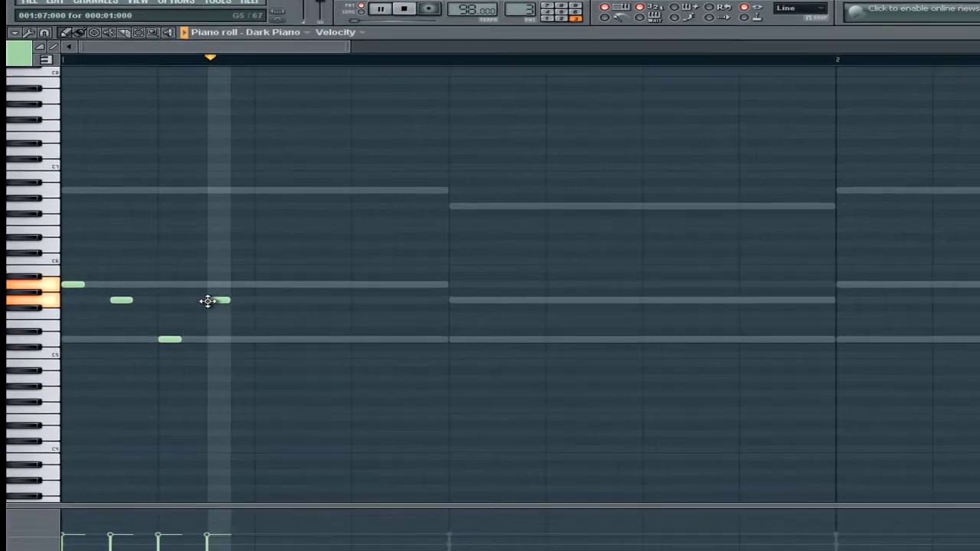
Step: Continue the Dark Piano melody with one-step notes A5, G5, D5 and F5 on steps 9, 11, 13 and 15 of bar 1
{"action": "left_click", "coordinate": [321, 314]}
{"action": "left_click", "coordinate": [354, 334]}
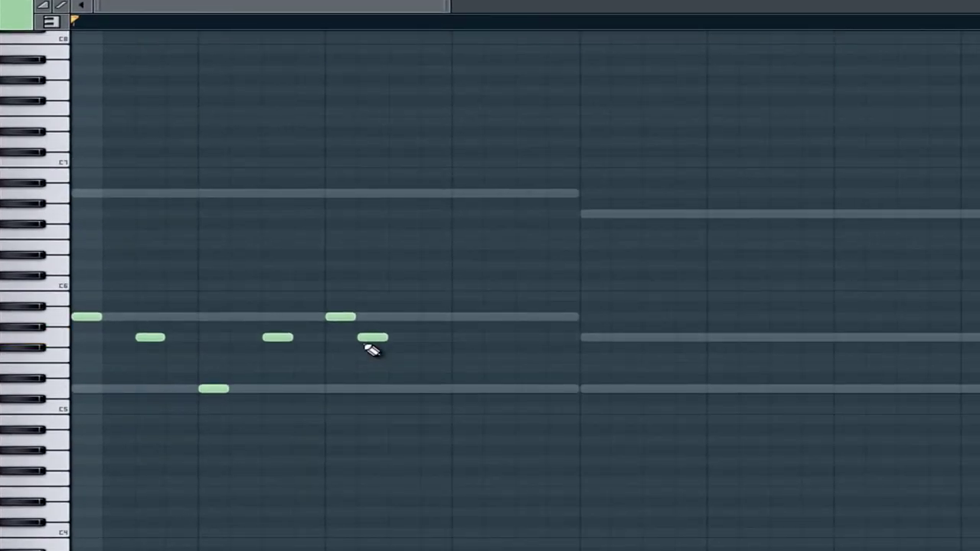
{"action": "left_click_drag", "start_coordinate": [365, 342], "coordinate": [397, 339]}
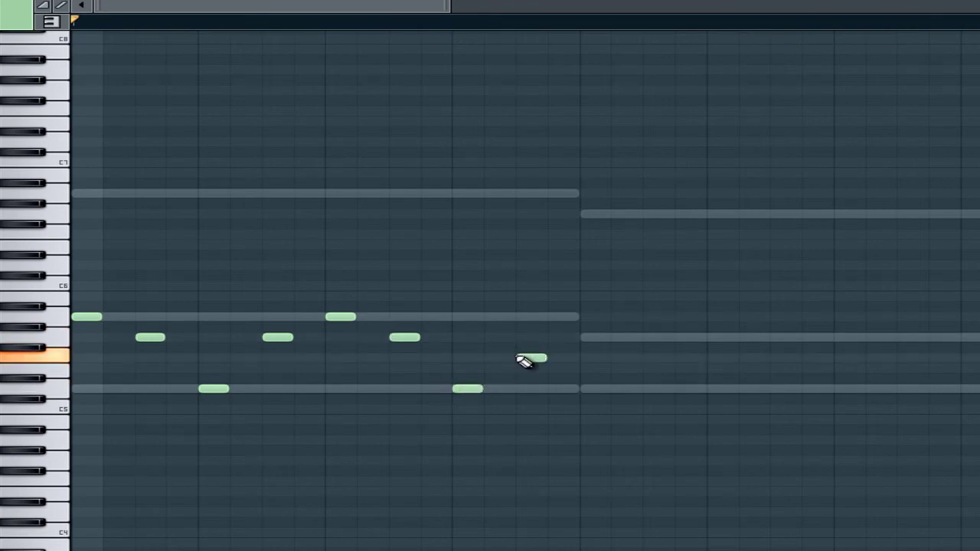
{"action": "scroll", "coordinate": [360, 176], "scroll_direction": "down", "scroll_amount": 1}
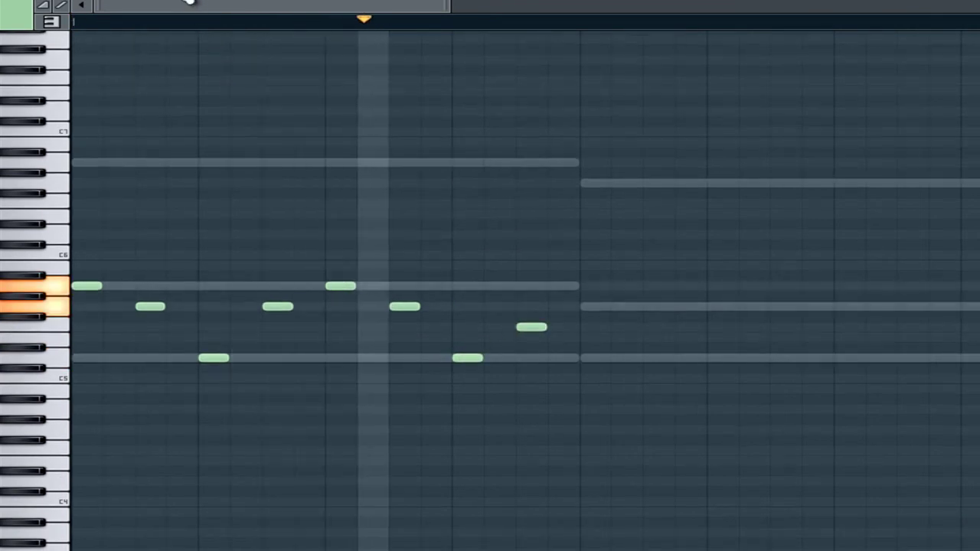
Step: Select the eight Dark Piano notes and duplicate them into the second half of bar 1
{"action": "left_click_drag", "start_coordinate": [591, 201], "coordinate": [81, 437]}
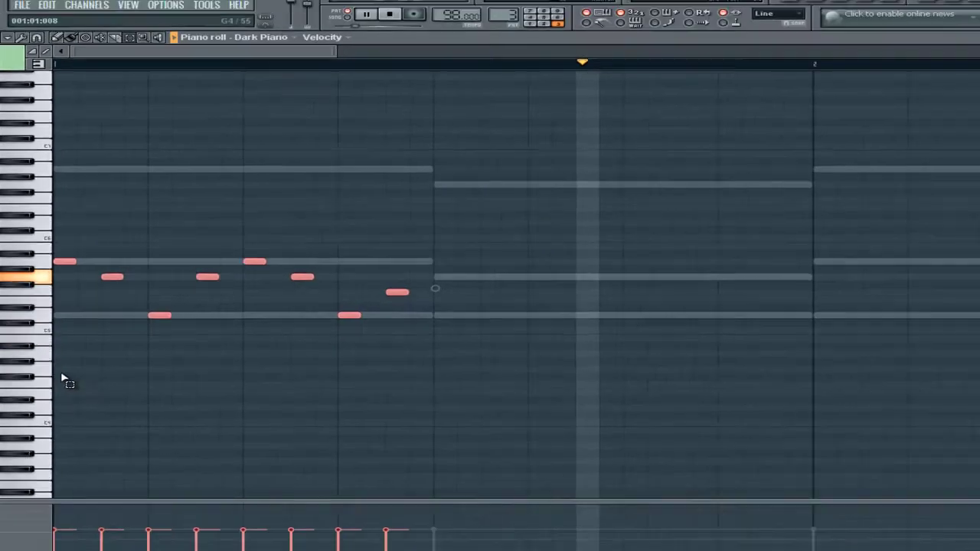
{"action": "mouse_move", "coordinate": [192, 69]}
{"action": "left_mouse_down"}
{"action": "mouse_move", "coordinate": [252, 70]}
{"action": "mouse_move", "coordinate": [182, 71]}
{"action": "left_mouse_up"}
{"action": "scroll", "coordinate": [193, 77], "scroll_direction": "down", "scroll_amount": 3}
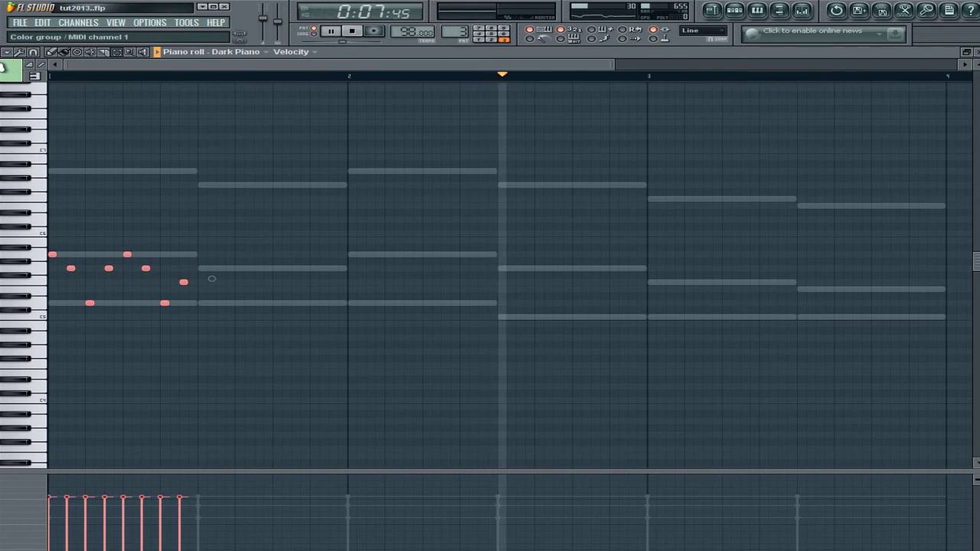
{"action": "key", "text": "space"}
{"action": "key", "text": "ctrl+b"}
{"action": "left_click_drag", "start_coordinate": [183, 254], "coordinate": [203, 255]}
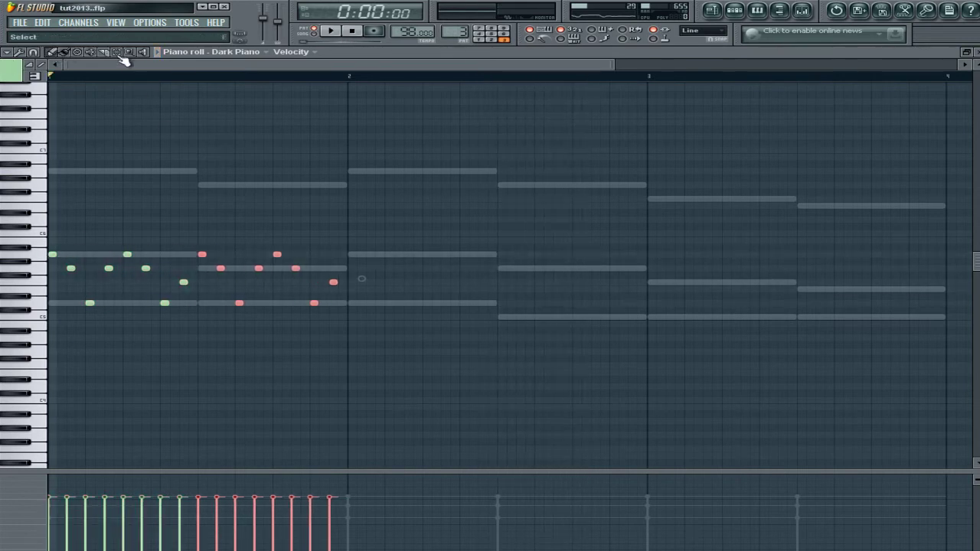
Step: Duplicate all sixteen melody notes of bar 1 and align the copy with the start of bar 2
{"action": "left_click_drag", "start_coordinate": [399, 197], "coordinate": [49, 393]}
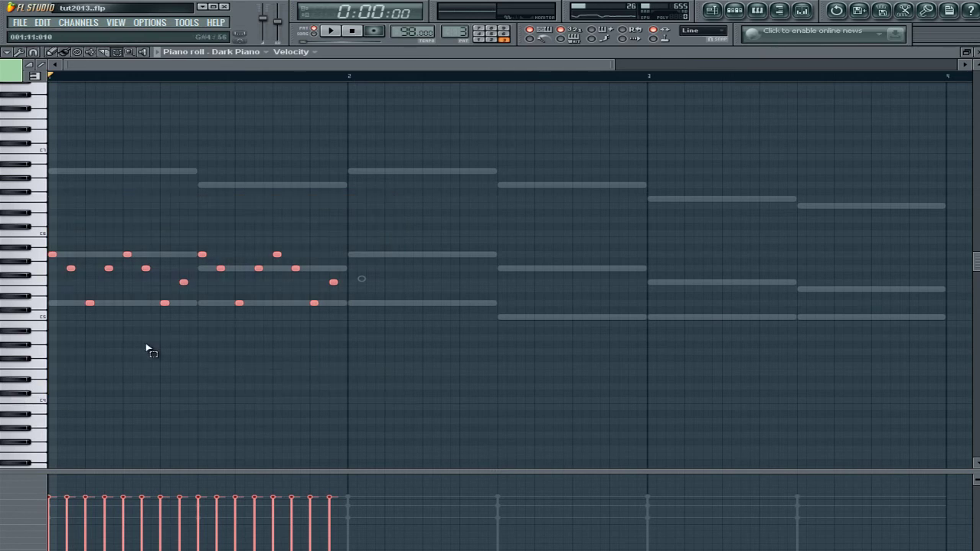
{"action": "key", "text": "ctrl+b"}
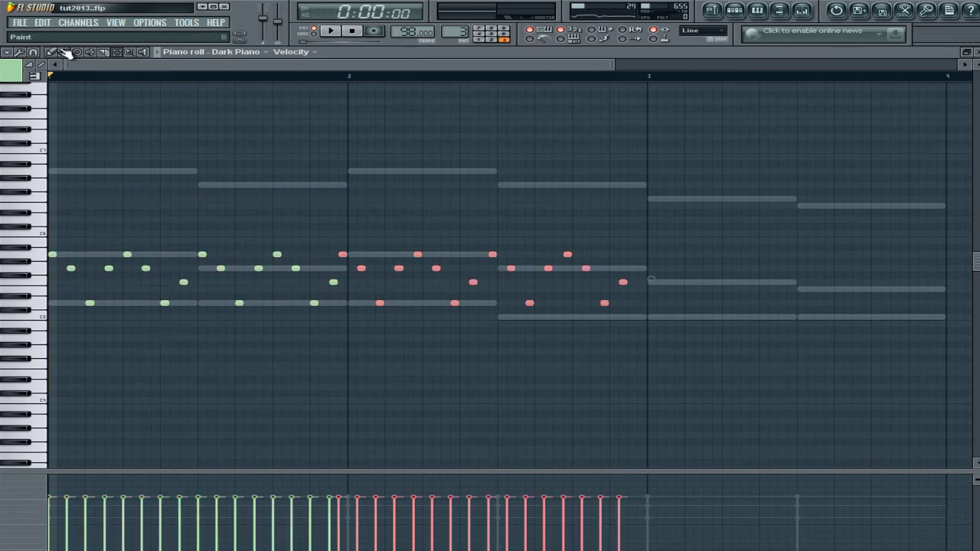
{"action": "left_click_drag", "start_coordinate": [341, 254], "coordinate": [348, 254]}
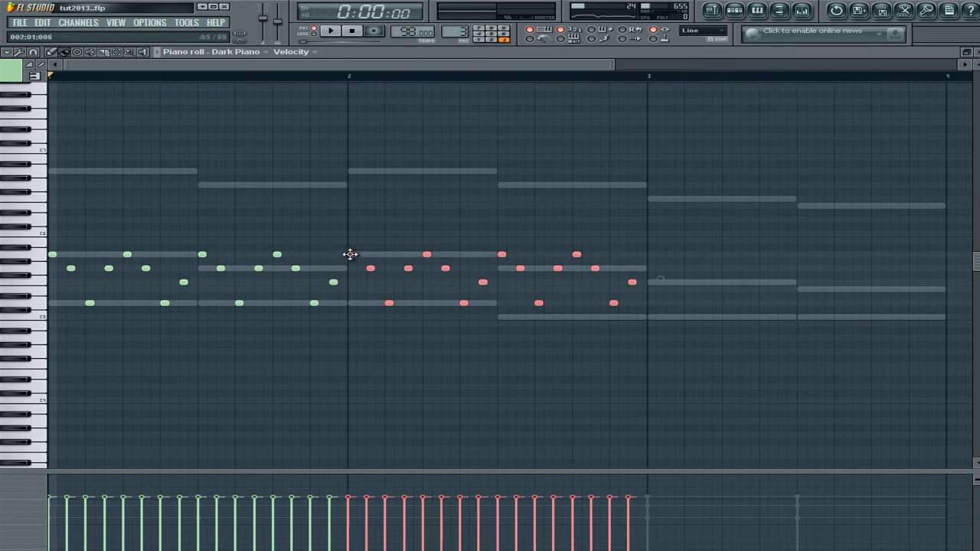
Step: Duplicate the bar 2 melody, align the copy with the start of bar 3, and close the Dark Piano piano roll
{"action": "left_click_drag", "start_coordinate": [373, 74], "coordinate": [643, 71]}
{"action": "key", "text": "ctrl+b"}
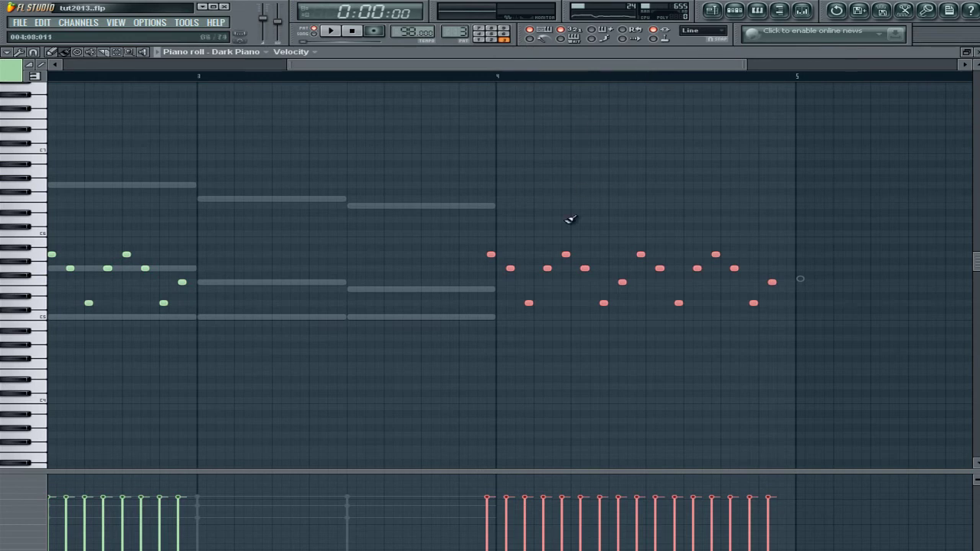
{"action": "left_click_drag", "start_coordinate": [490, 254], "coordinate": [202, 251]}
{"action": "key", "text": "Escape"}
Step: Play the pattern and open the mixer with the Master track selected
{"action": "key", "text": "space"}
{"action": "left_click", "coordinate": [434, 213]}
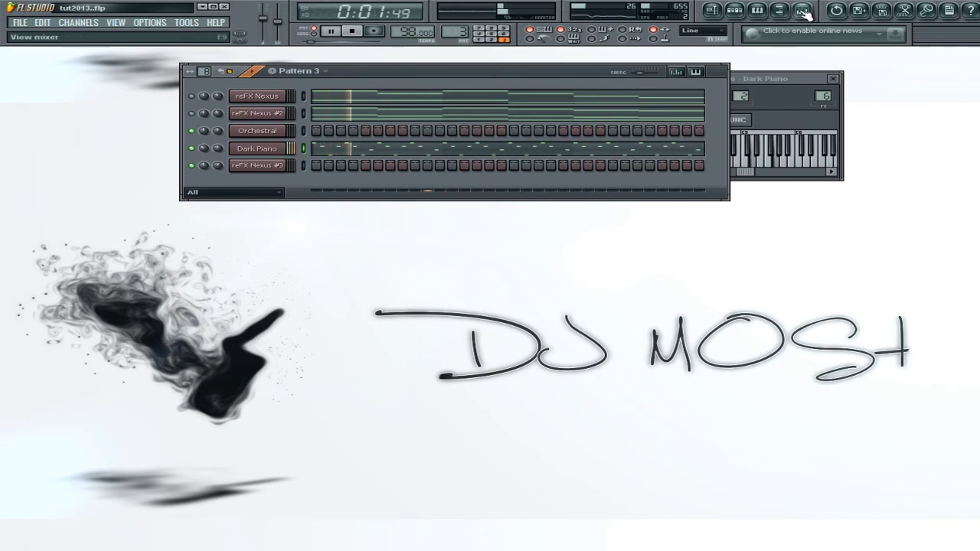
{"action": "left_click", "coordinate": [803, 10]}
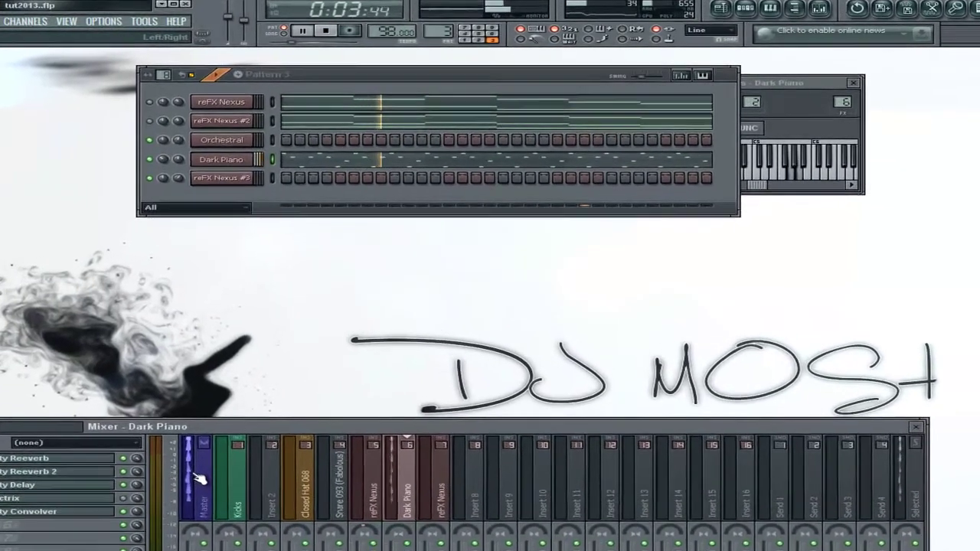
{"action": "left_click", "coordinate": [218, 463]}
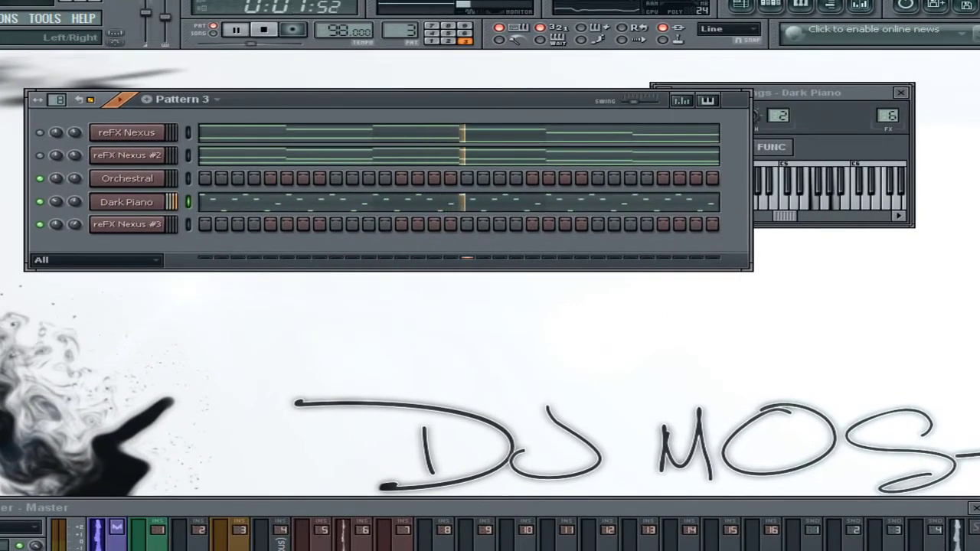
Step: Unmute the first reFX Nexus channel so that it plays together with the Dark Piano melody
{"action": "left_click", "coordinate": [40, 178]}
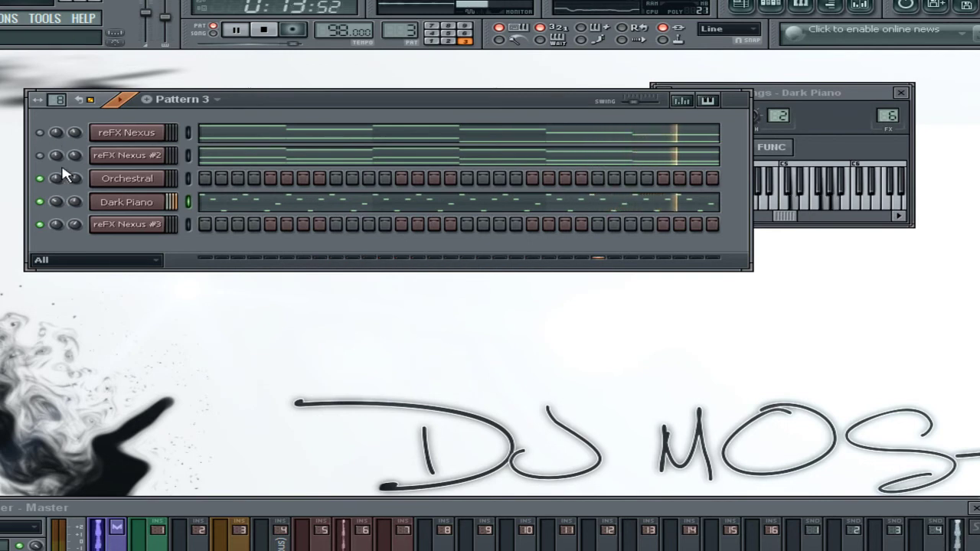
{"action": "left_click", "coordinate": [40, 132]}
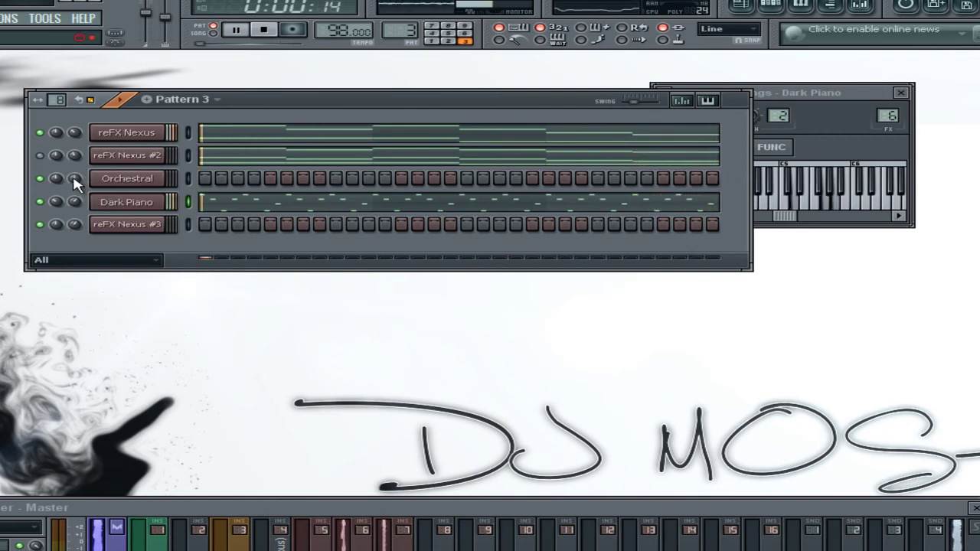
Step: Open the Orchestral channel's plugin and check which tone its first part uses in the Tone Finder
{"action": "left_click", "coordinate": [189, 179]}
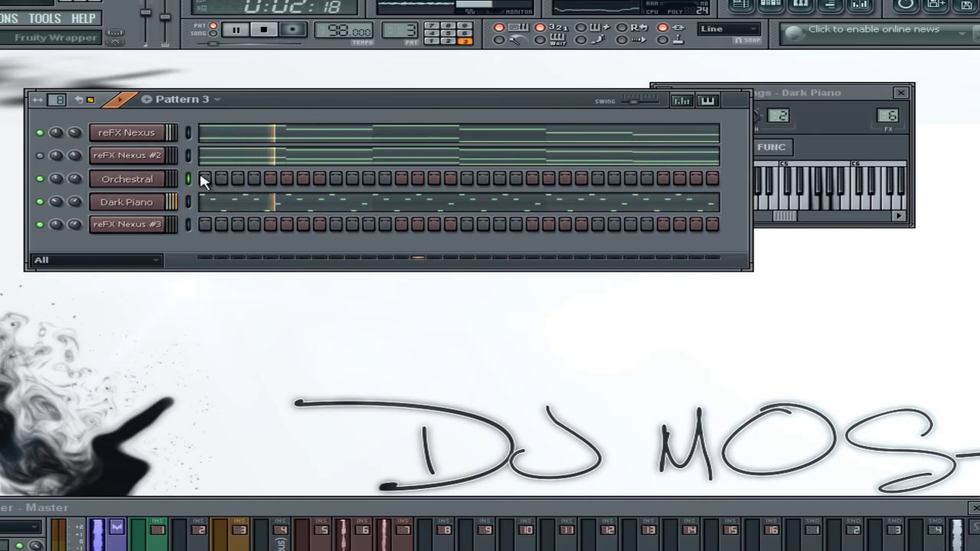
{"action": "left_click", "coordinate": [127, 179]}
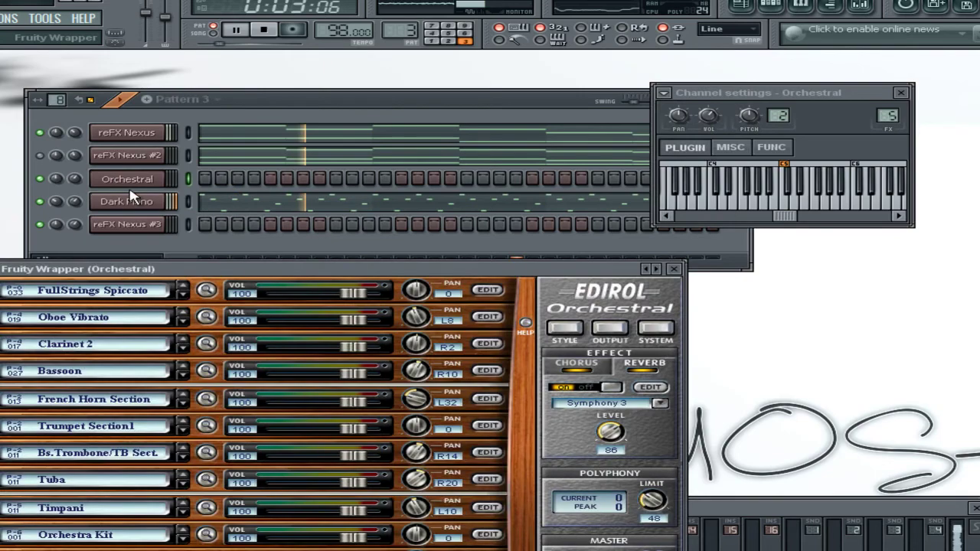
{"action": "left_click", "coordinate": [206, 290]}
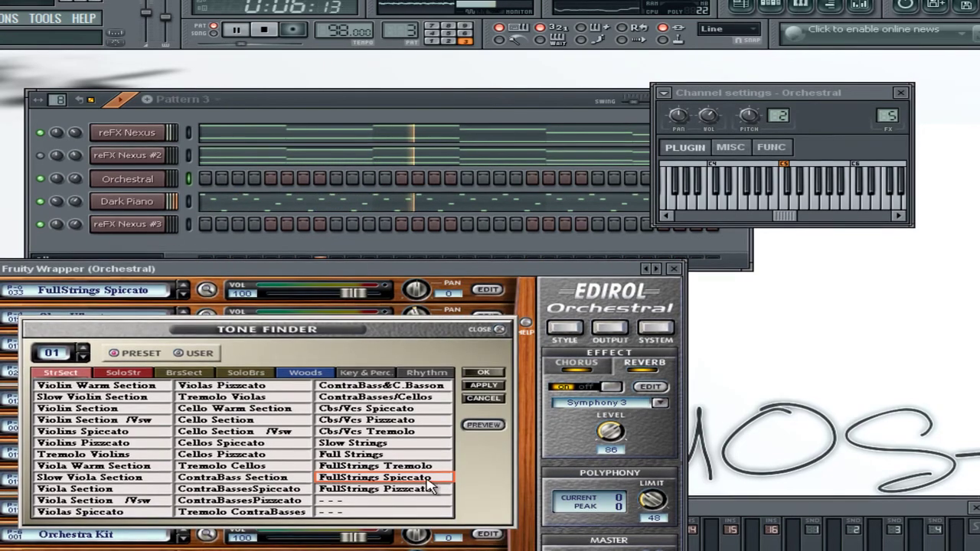
{"action": "key", "text": "Escape"}
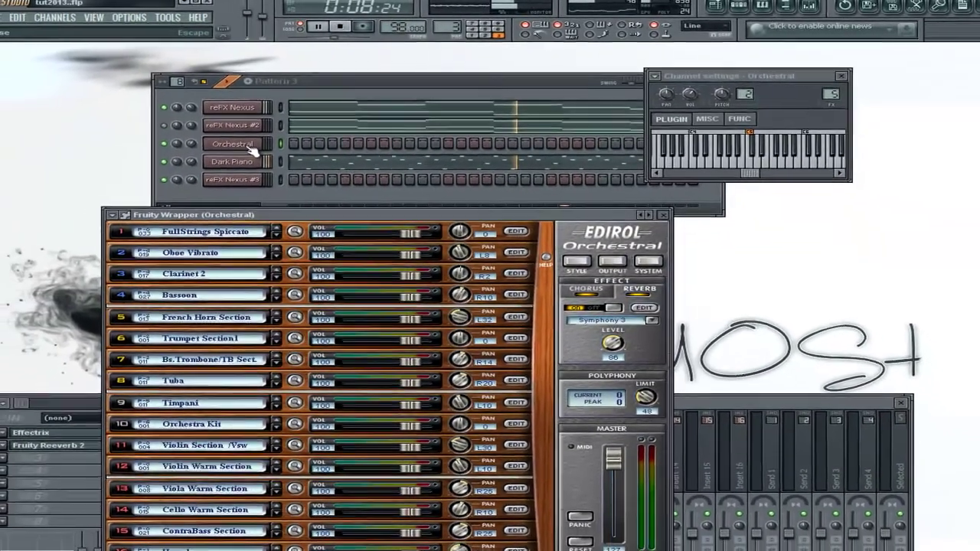
Step: Open the Orchestral channel's piano roll and place a one-step chord of D5, A5 and A6 at the start of bar 1
{"action": "left_click", "coordinate": [251, 148]}
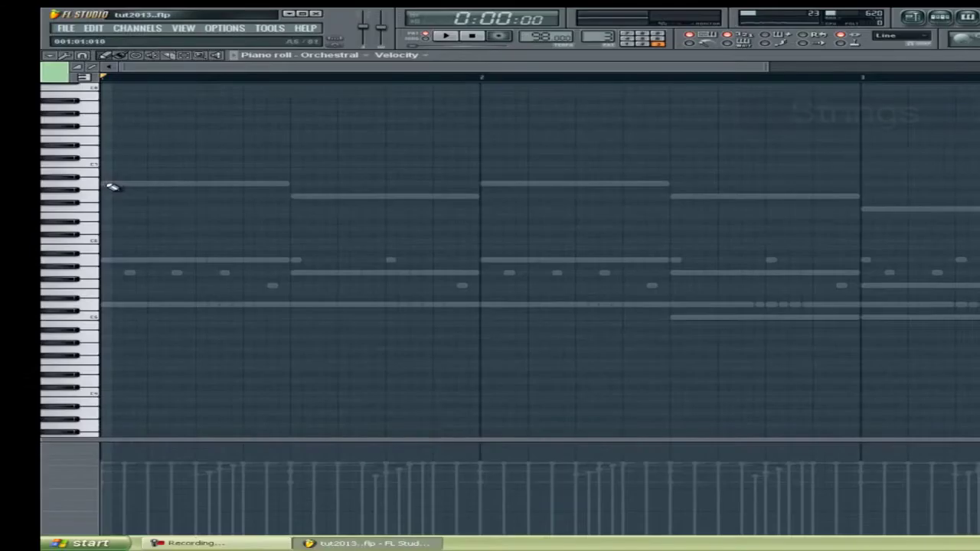
{"action": "left_click", "coordinate": [110, 185]}
{"action": "left_click", "coordinate": [105, 262]}
{"action": "left_click", "coordinate": [76, 342]}
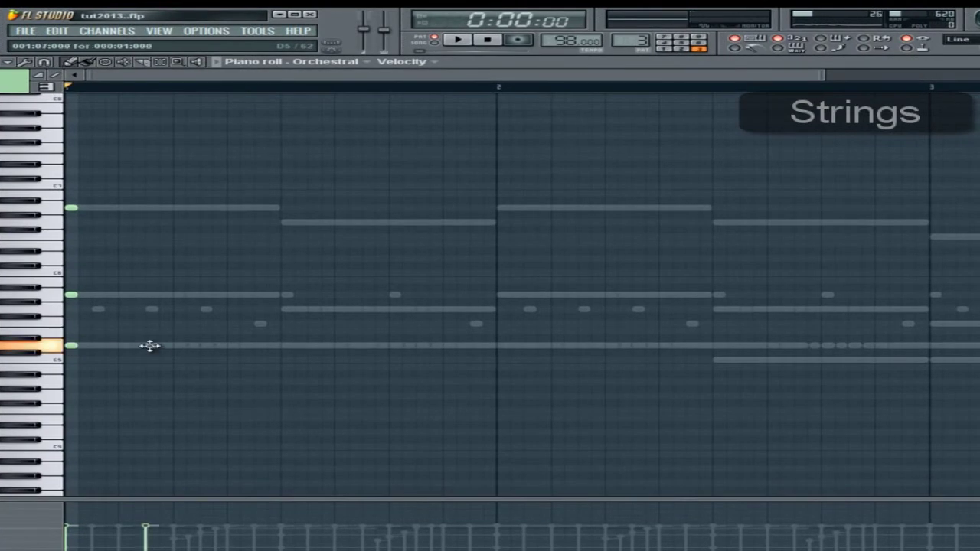
Step: Repeat the D5, A5 and A6 chord at steps 7, 9 and 12 of bar 1, playing the pattern to check the timing
{"action": "left_click", "coordinate": [136, 296]}
{"action": "double_click", "coordinate": [138, 295]}
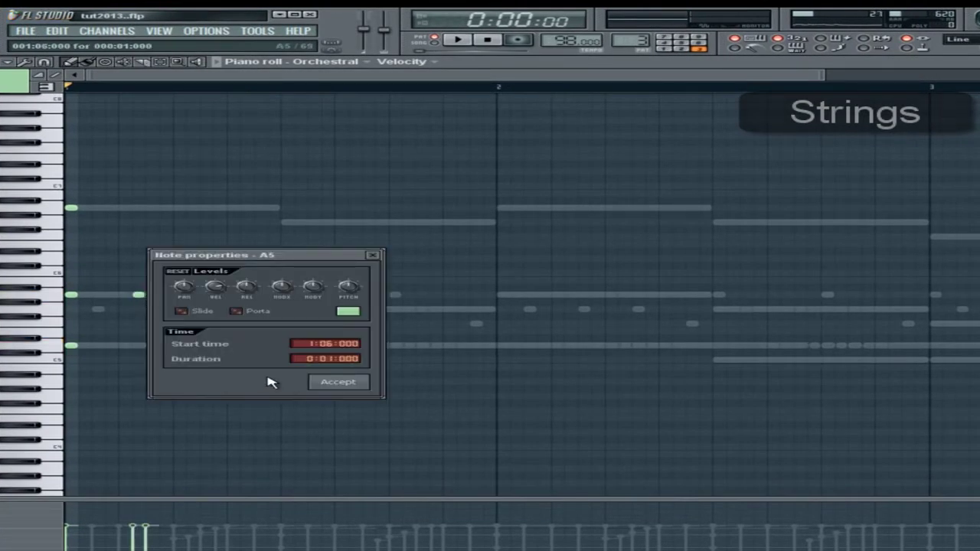
{"action": "left_click", "coordinate": [338, 382]}
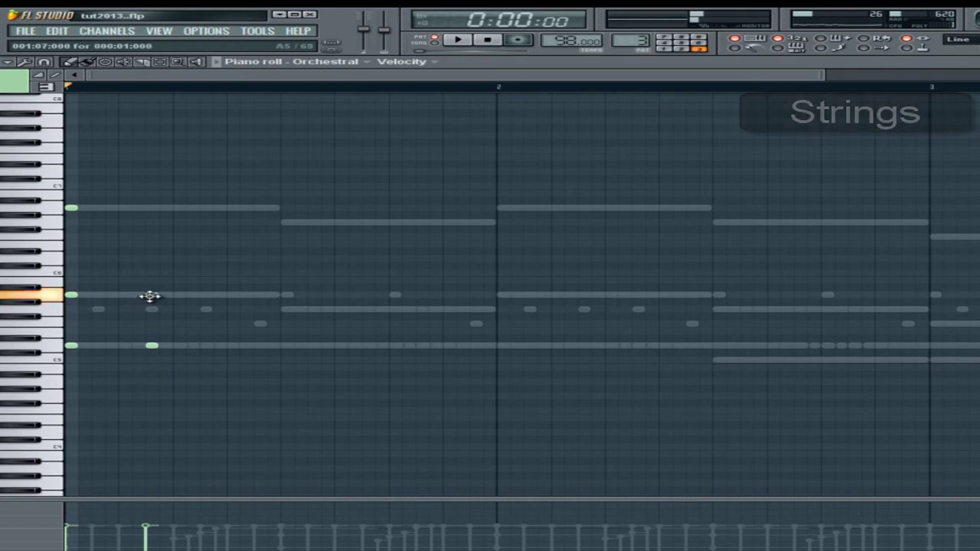
{"action": "left_click", "coordinate": [176, 208]}
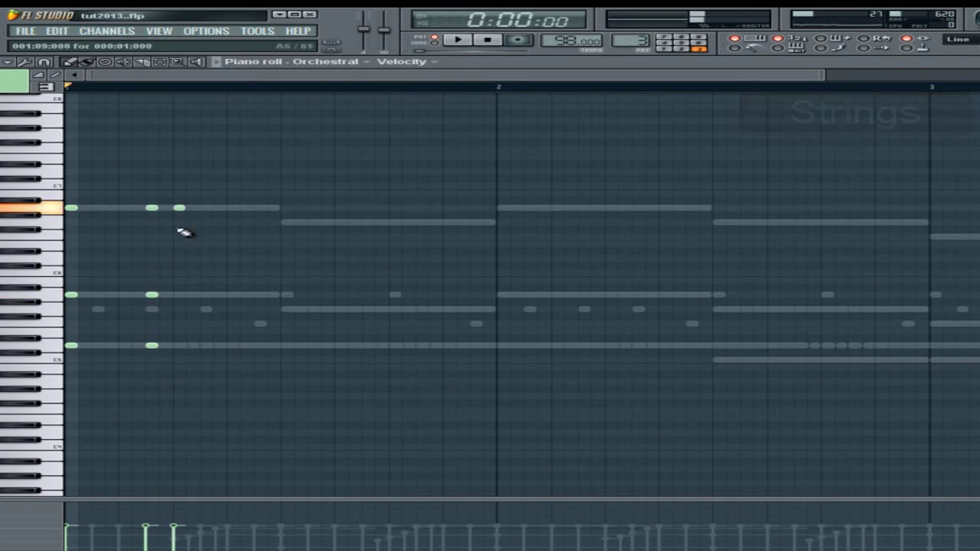
{"action": "left_click", "coordinate": [178, 346]}
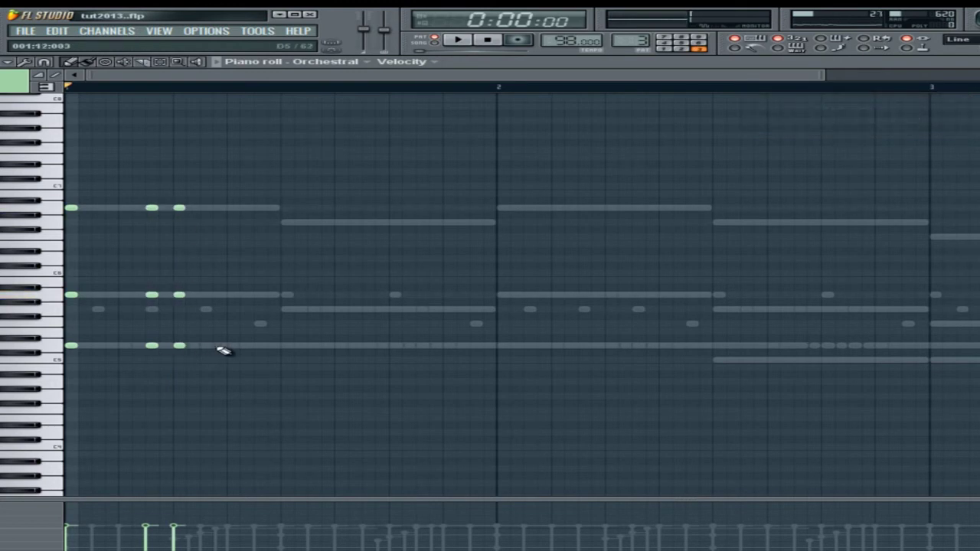
{"action": "key", "text": "space"}
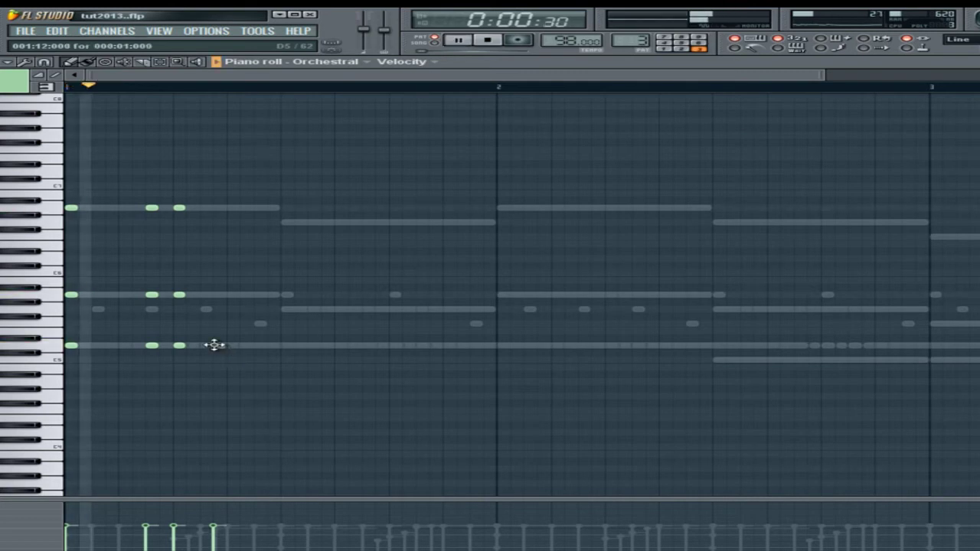
{"action": "key", "text": "space"}
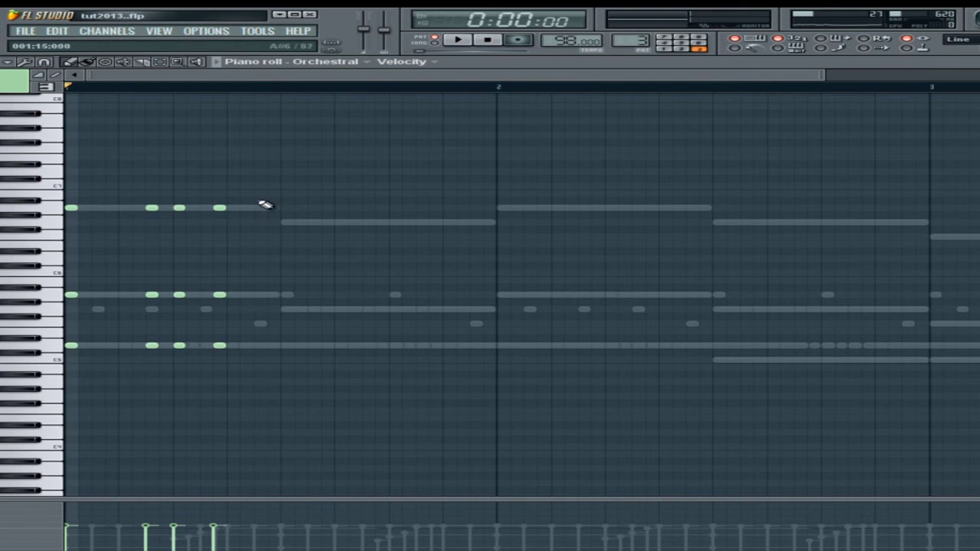
Step: Play the pattern, then add a descending run of A6, G6 and F6 at steps 14, 15 and 16 of bar 1
{"action": "scroll", "coordinate": [360, 90], "scroll_direction": "up", "scroll_amount": 2}
{"action": "left_click_drag", "start_coordinate": [380, 82], "coordinate": [191, 79]}
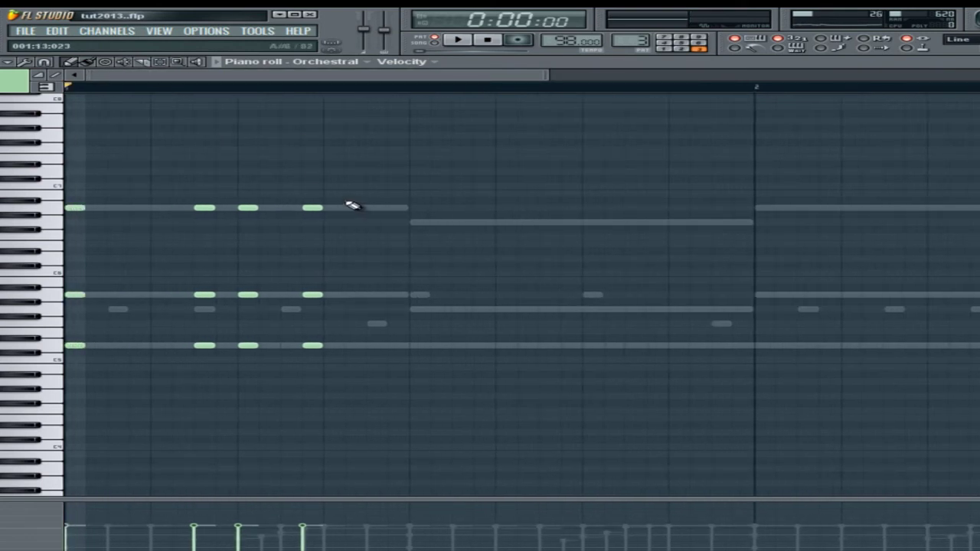
{"action": "key", "text": "space"}
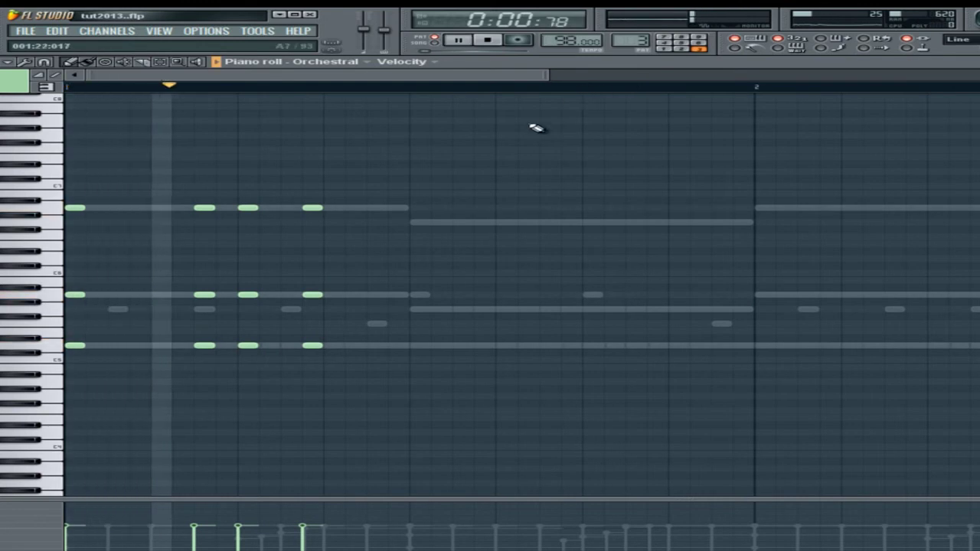
{"action": "key", "text": "space"}
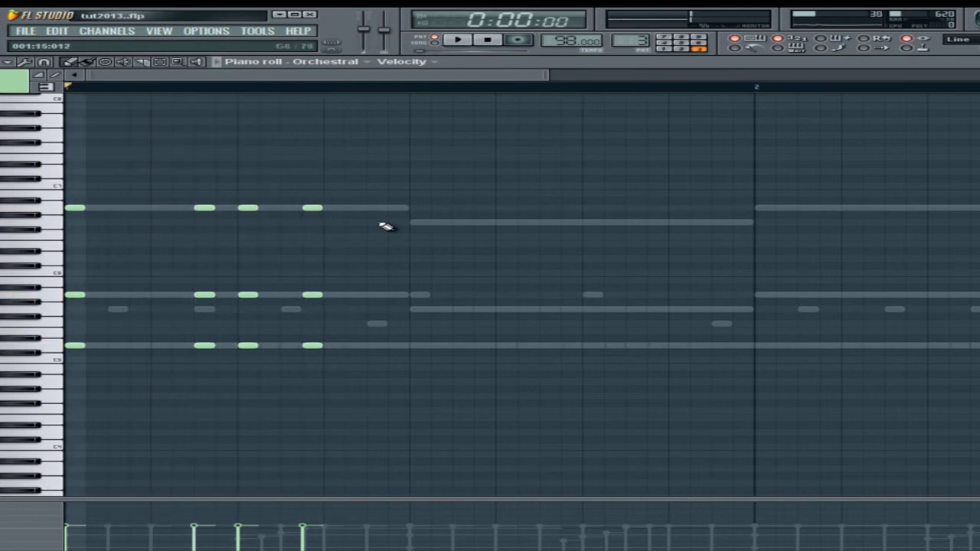
{"action": "left_click", "coordinate": [355, 208]}
{"action": "left_click", "coordinate": [391, 236]}
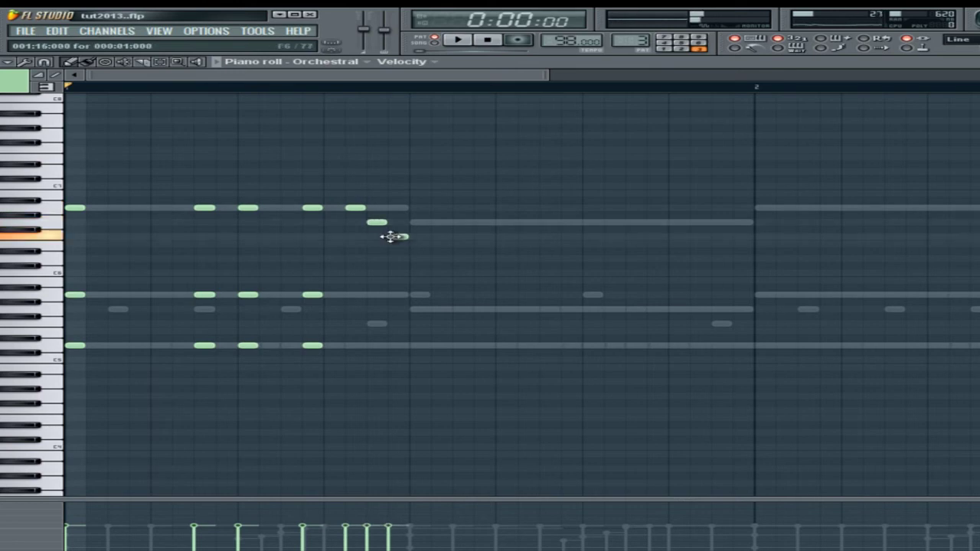
Step: Place F6 together with A5 at steps 17 and 23 of bar 1, checking their timing by playing the pattern
{"action": "left_click", "coordinate": [414, 296]}
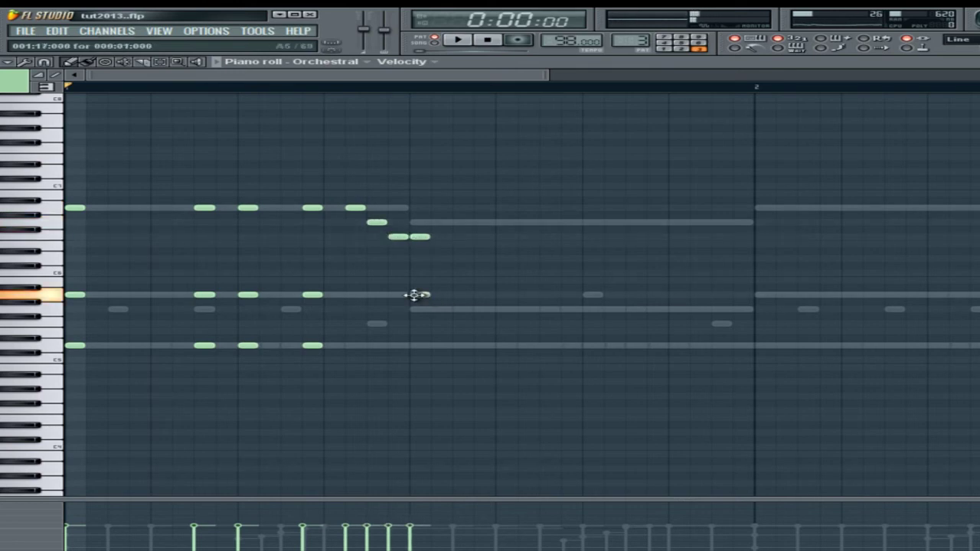
{"action": "left_click", "coordinate": [513, 237]}
{"action": "left_click", "coordinate": [527, 295]}
{"action": "key", "text": "space"}
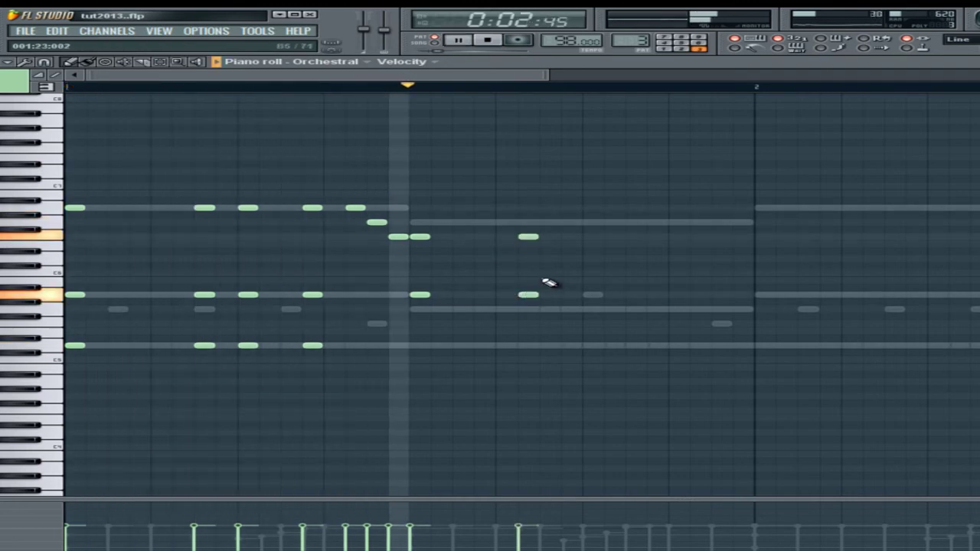
{"action": "key", "text": "space"}
{"action": "left_click_drag", "start_coordinate": [538, 237], "coordinate": [560, 237]}
{"action": "left_click_drag", "start_coordinate": [529, 296], "coordinate": [551, 297]}
Step: Add D5 at step 23, a D5, G5 and G6 chord at step 25, and a D5, G5 and A6 chord at step 28
{"action": "left_click", "coordinate": [584, 222]}
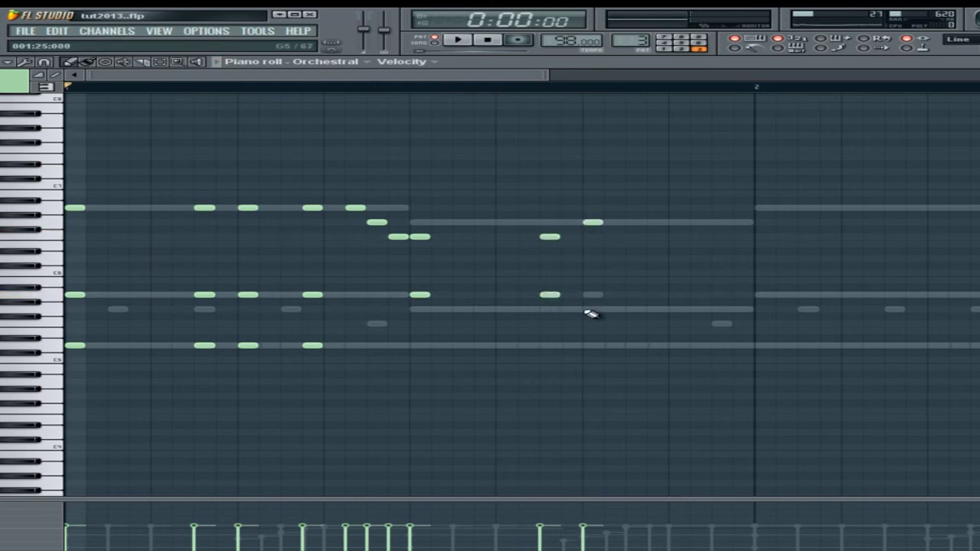
{"action": "left_click", "coordinate": [643, 206]}
{"action": "left_click", "coordinate": [650, 222]}
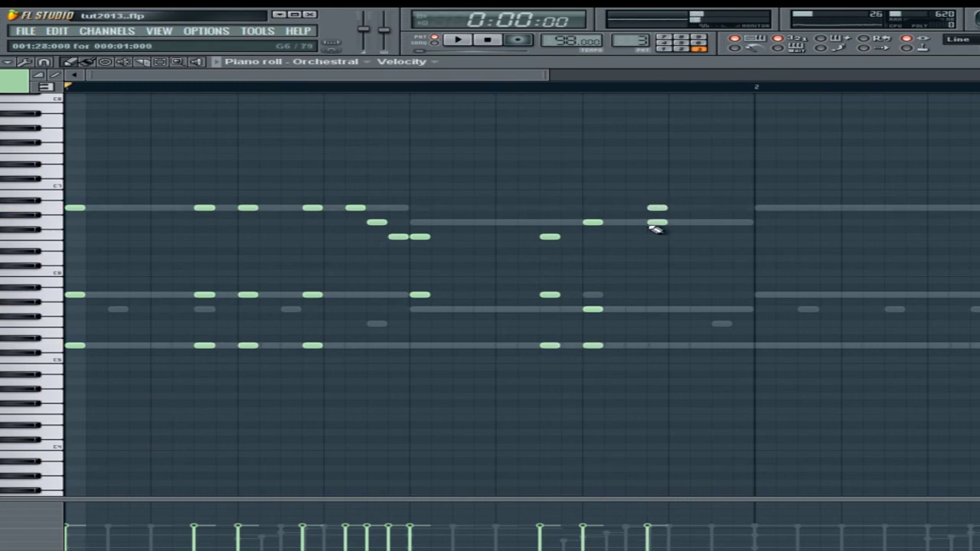
{"action": "right_click", "coordinate": [653, 221]}
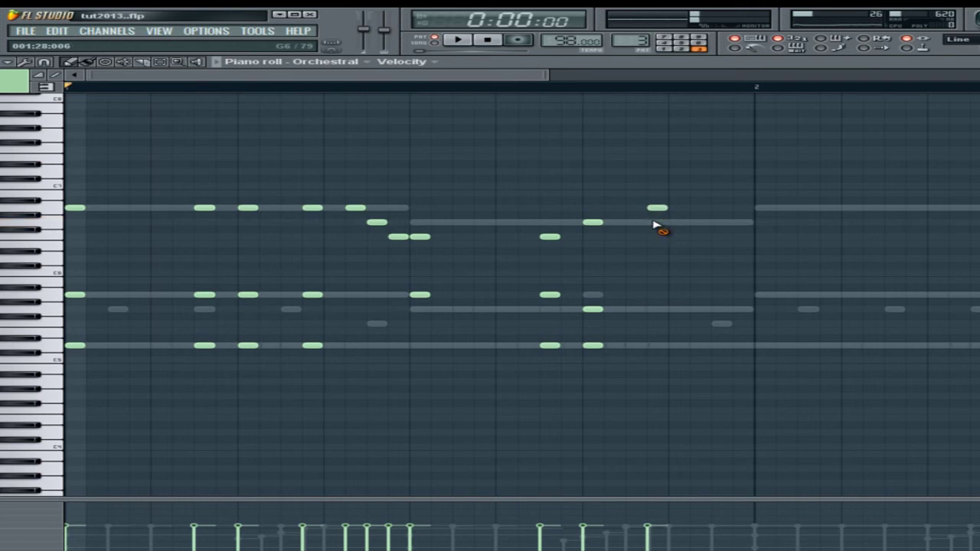
{"action": "key", "text": "space"}
{"action": "left_click", "coordinate": [653, 310]}
{"action": "left_click", "coordinate": [650, 346]}
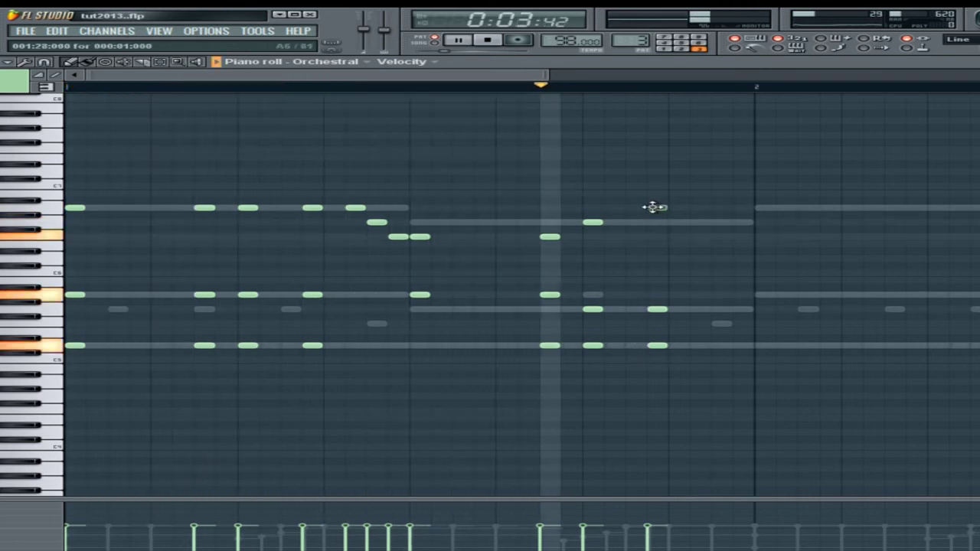
{"action": "key", "text": "space"}
{"action": "left_click", "coordinate": [653, 208]}
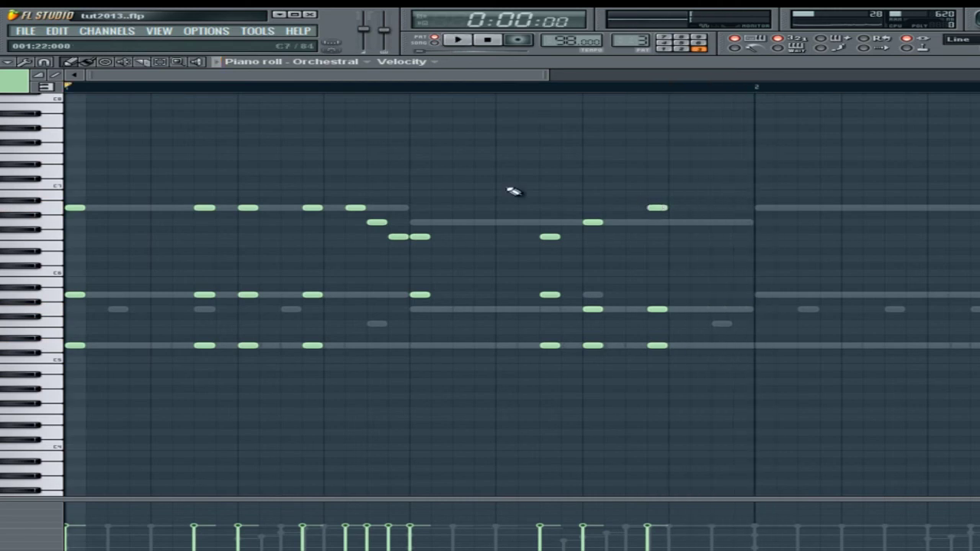
Step: Copy all the bar 1 string notes into bar 2 and play from the start of bar 2
{"action": "left_click_drag", "start_coordinate": [747, 178], "coordinate": [55, 418]}
{"action": "left_click", "coordinate": [328, 90]}
{"action": "left_click_drag", "start_coordinate": [333, 76], "coordinate": [528, 76]}
{"action": "key", "text": "ctrl+v"}
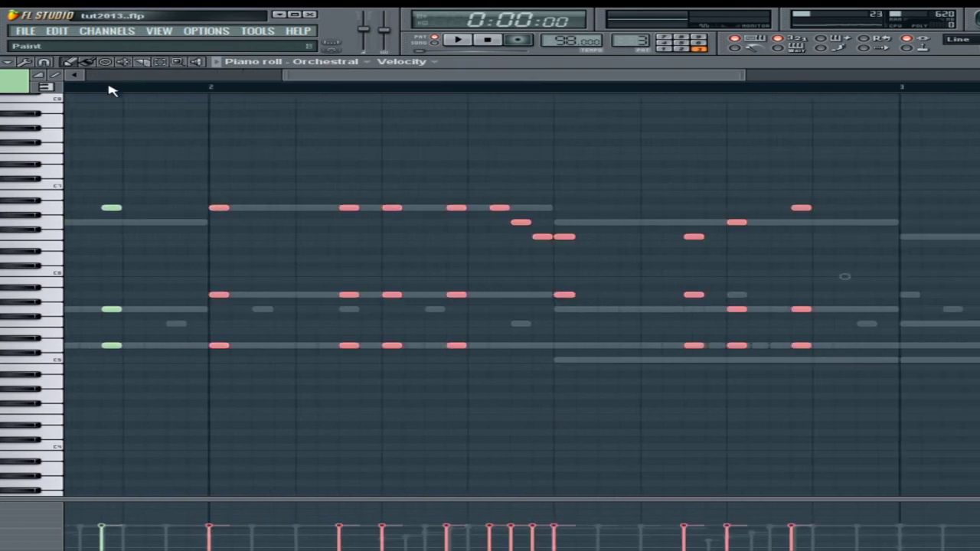
{"action": "left_click", "coordinate": [499, 398]}
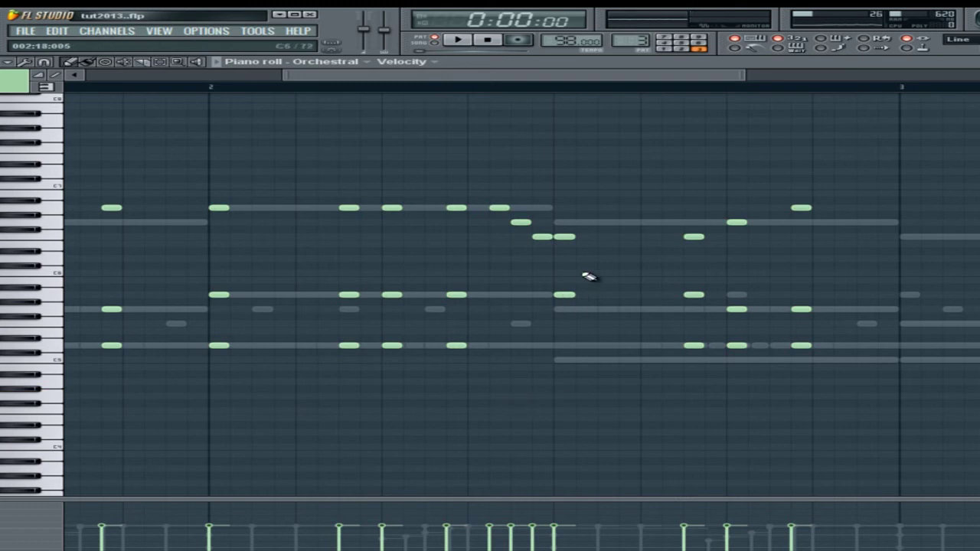
{"action": "left_click", "coordinate": [208, 88]}
{"action": "key", "text": "space"}
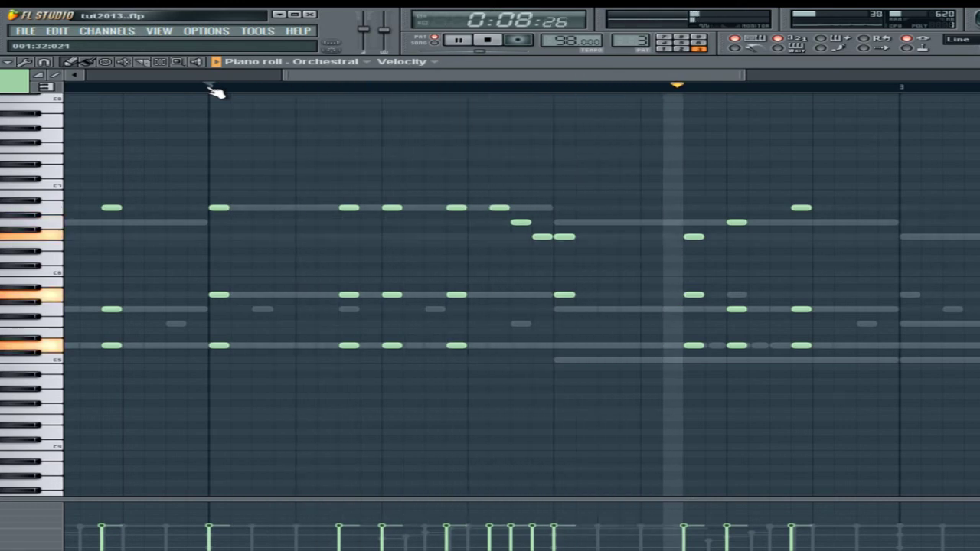
{"action": "key", "text": "space"}
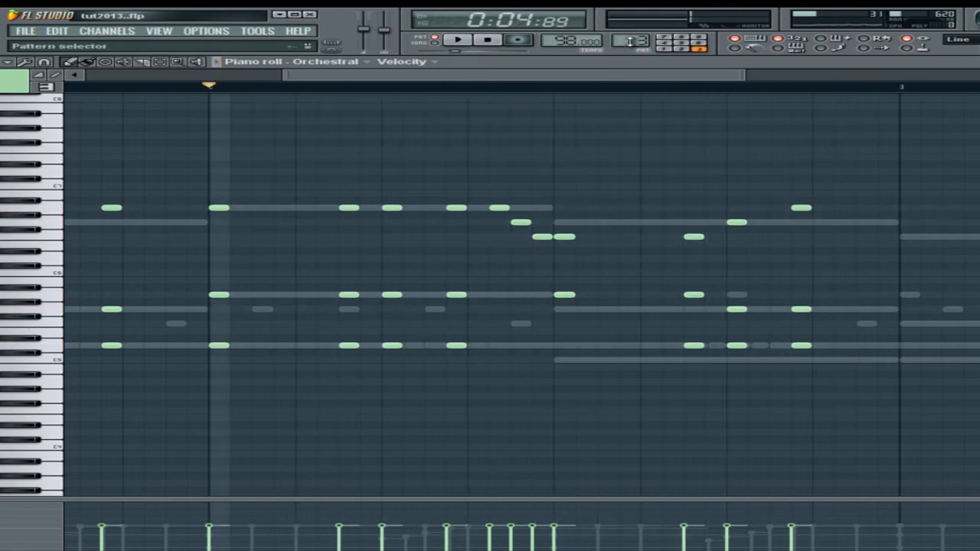
Step: Duplicate the bar 2 notes into bar 3 four semitones lower, and replace the copy's low notes with C5 at steps 1, 7, 9 and 12
{"action": "key", "text": "ctrl+b"}
{"action": "left_click_drag", "start_coordinate": [339, 213], "coordinate": [341, 237]}
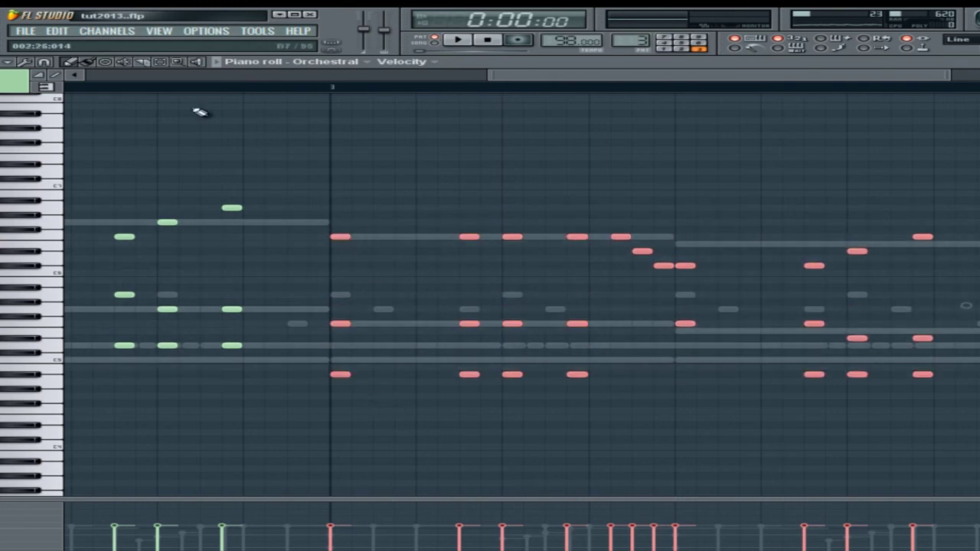
{"action": "left_click_drag", "start_coordinate": [973, 365], "coordinate": [331, 412]}
{"action": "key", "text": "Delete"}
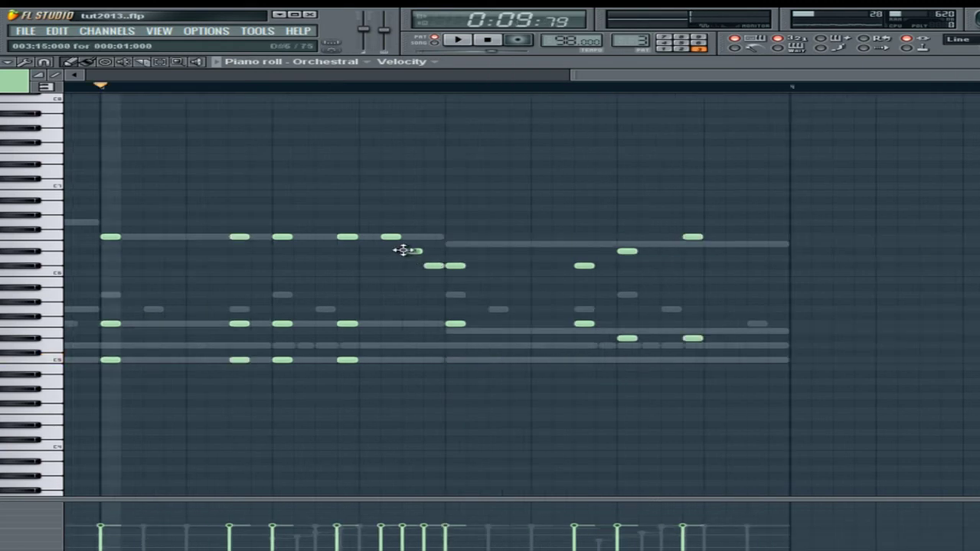
Step: In bar 3, lower the step 15 note to D6 and steps 16 and 17 to C6, and make step 23 a C5, E5 and C6 chord
{"action": "left_click_drag", "start_coordinate": [408, 255], "coordinate": [409, 259]}
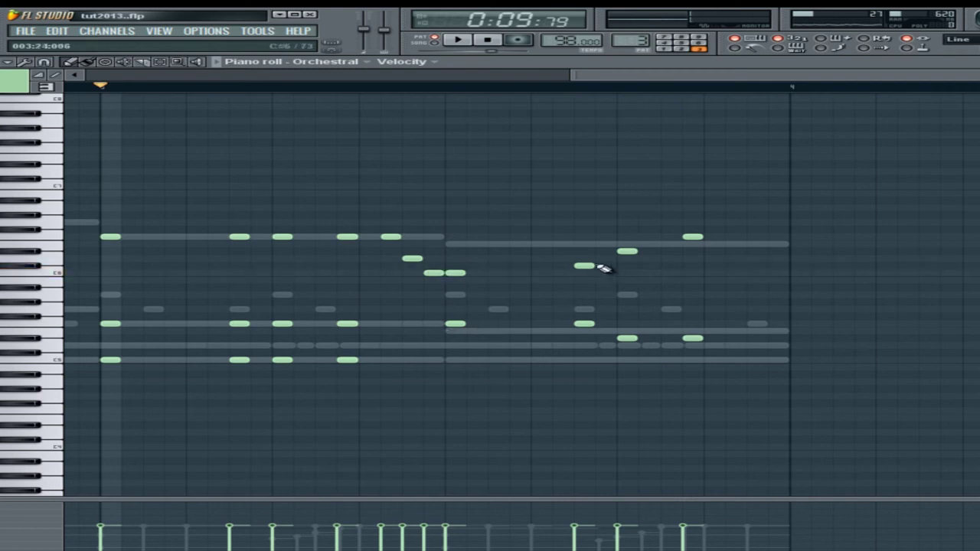
{"action": "left_click_drag", "start_coordinate": [582, 274], "coordinate": [584, 280]}
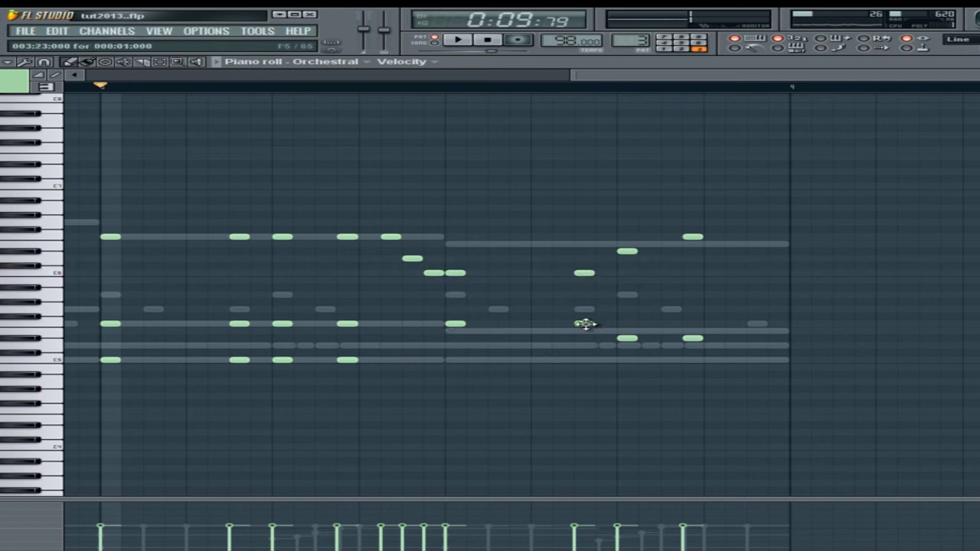
{"action": "left_click", "coordinate": [582, 361]}
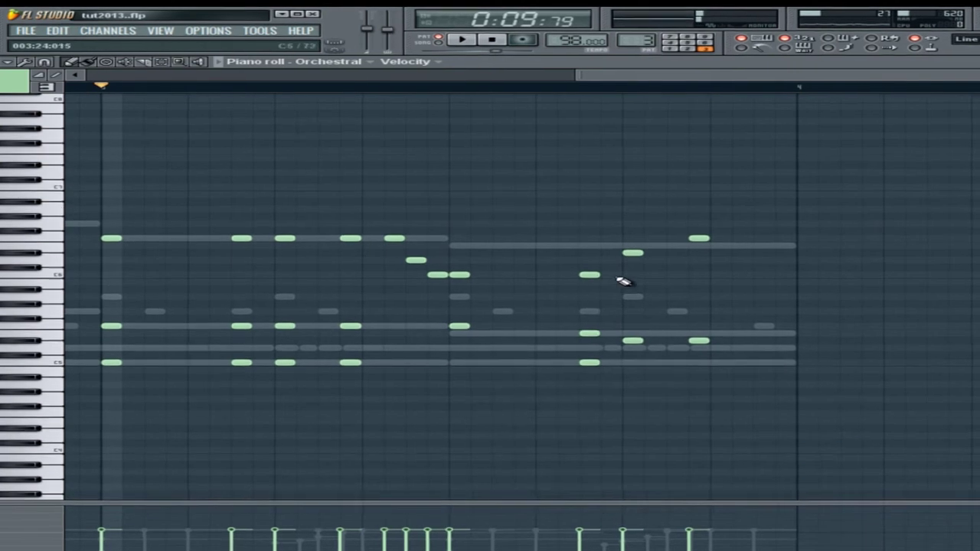
Step: In bar 3, raise the two notes at step 25 to G5 and G6 and the two at step 28 to A5 and A6
{"action": "left_click_drag", "start_coordinate": [651, 260], "coordinate": [648, 229]}
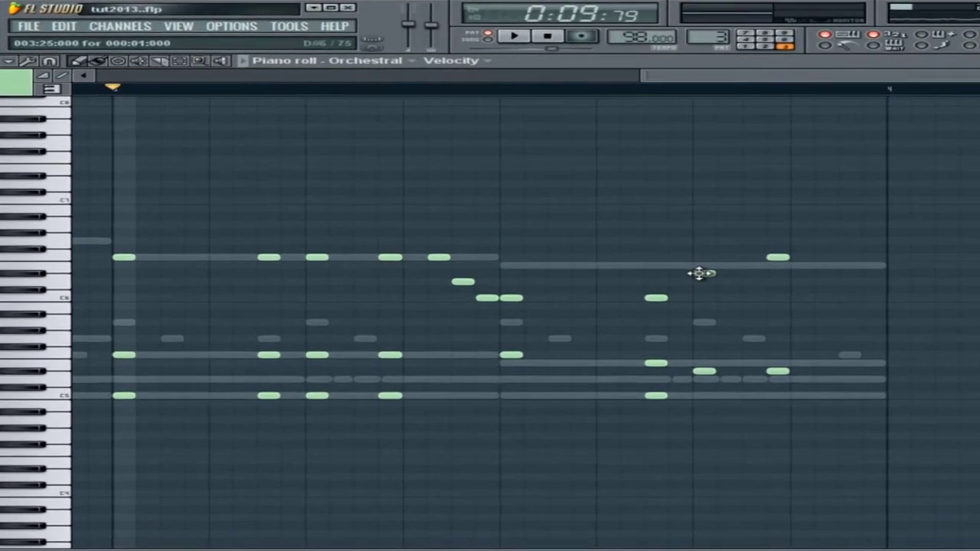
{"action": "left_click_drag", "start_coordinate": [731, 249], "coordinate": [737, 250]}
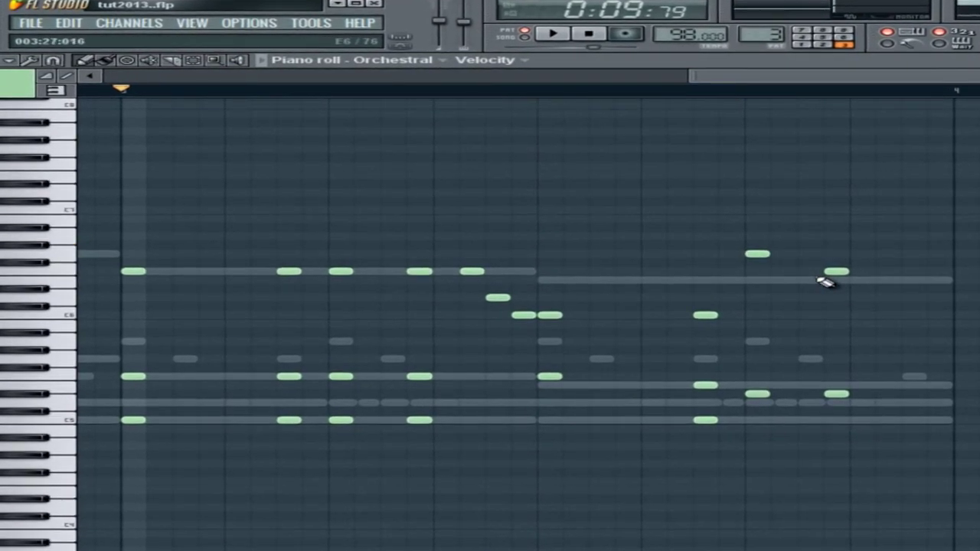
{"action": "left_click_drag", "start_coordinate": [813, 266], "coordinate": [835, 238]}
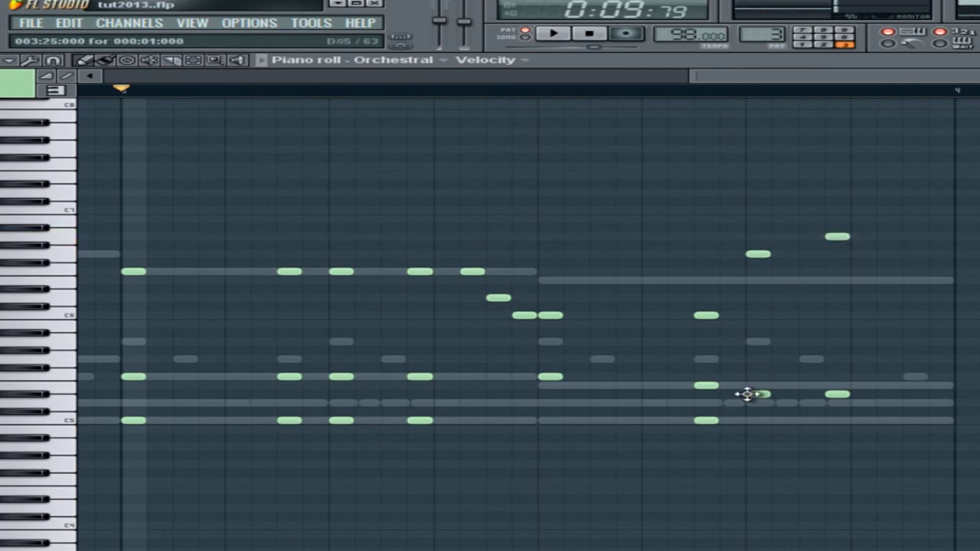
{"action": "left_click_drag", "start_coordinate": [755, 394], "coordinate": [752, 359]}
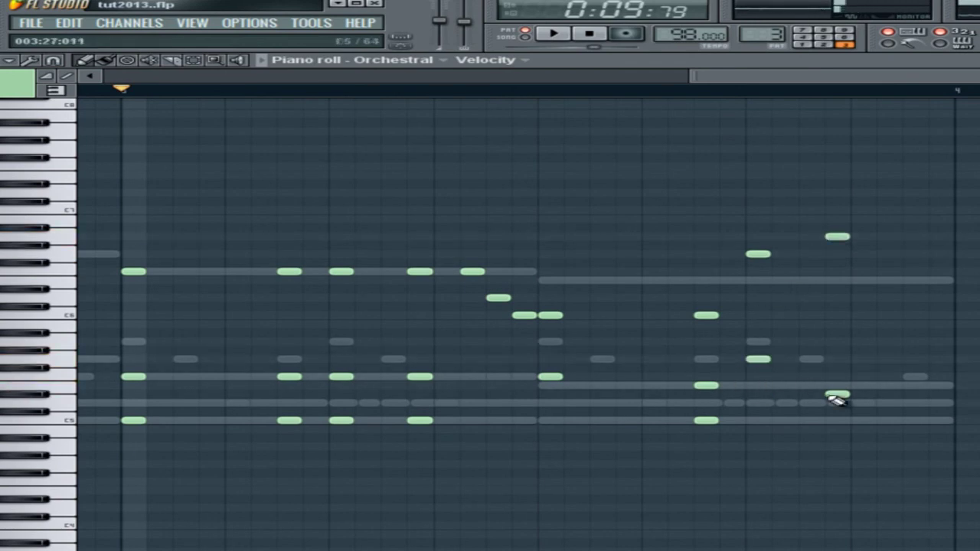
{"action": "left_click_drag", "start_coordinate": [838, 396], "coordinate": [836, 341]}
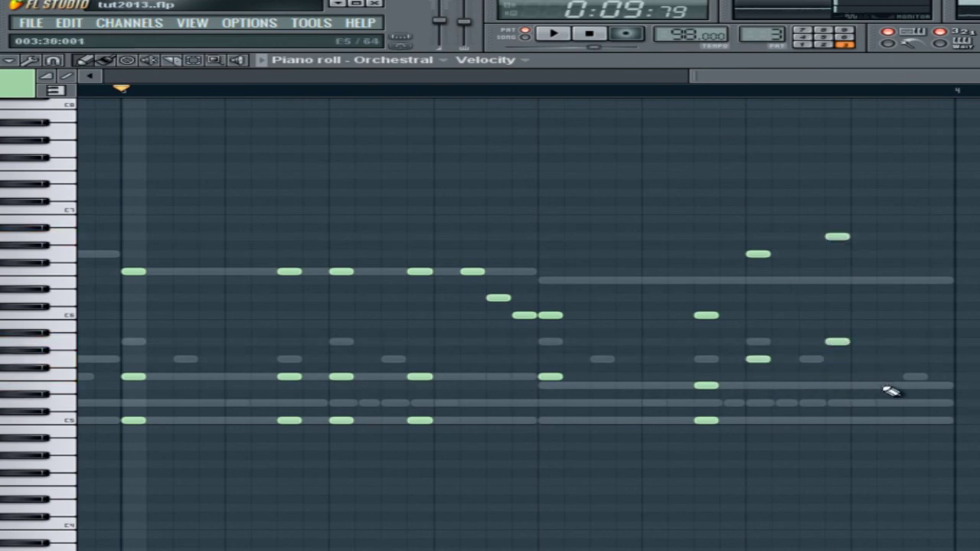
Step: Place a C5, E5 and E6 chord at step 31 of bar 3 and play the pattern from the start of bar 3
{"action": "left_click", "coordinate": [915, 281]}
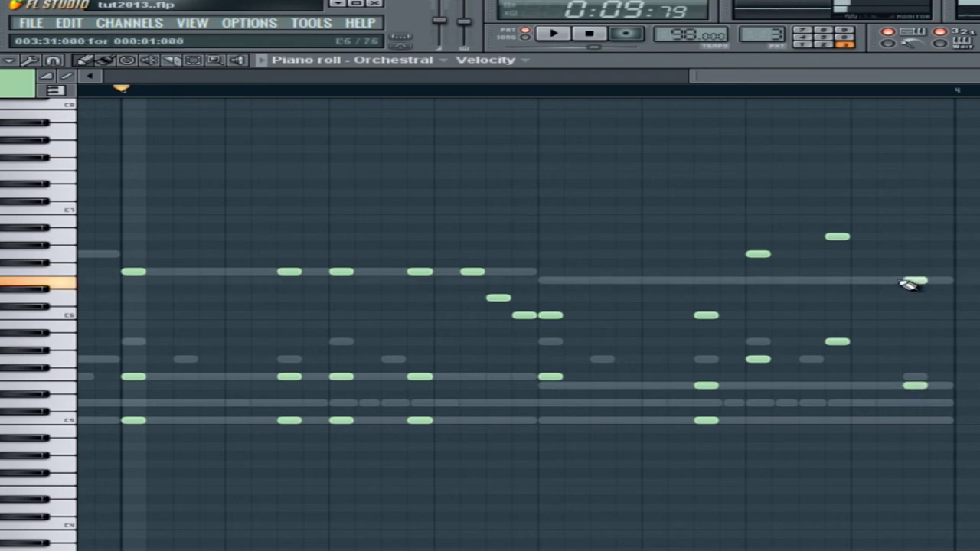
{"action": "left_click", "coordinate": [914, 422]}
{"action": "key", "text": "space"}
{"action": "right_click", "coordinate": [596, 102]}
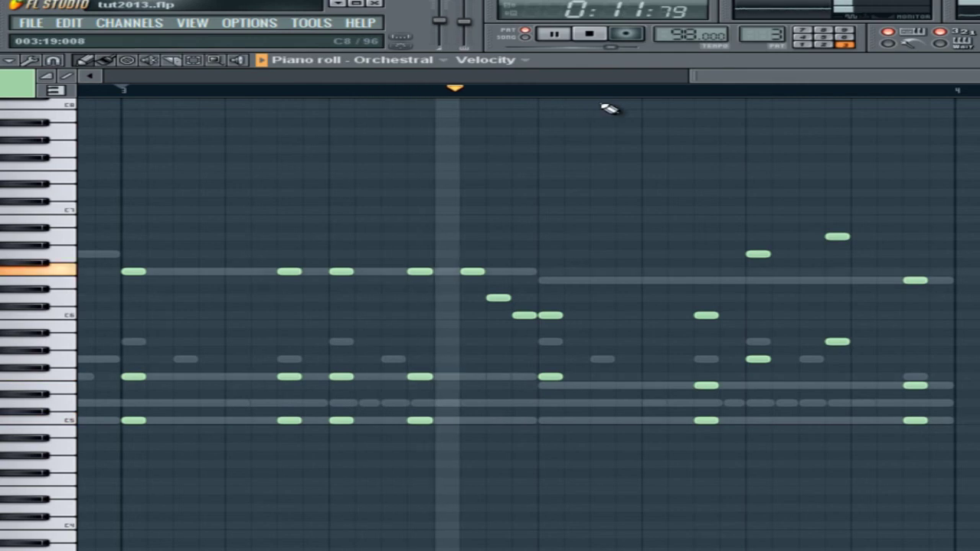
Step: In bar 3, raise the step 15 note to E6 and the step 16 note to D6, and lower step 17's F5 to E5
{"action": "key", "text": "space"}
{"action": "left_click", "coordinate": [495, 298]}
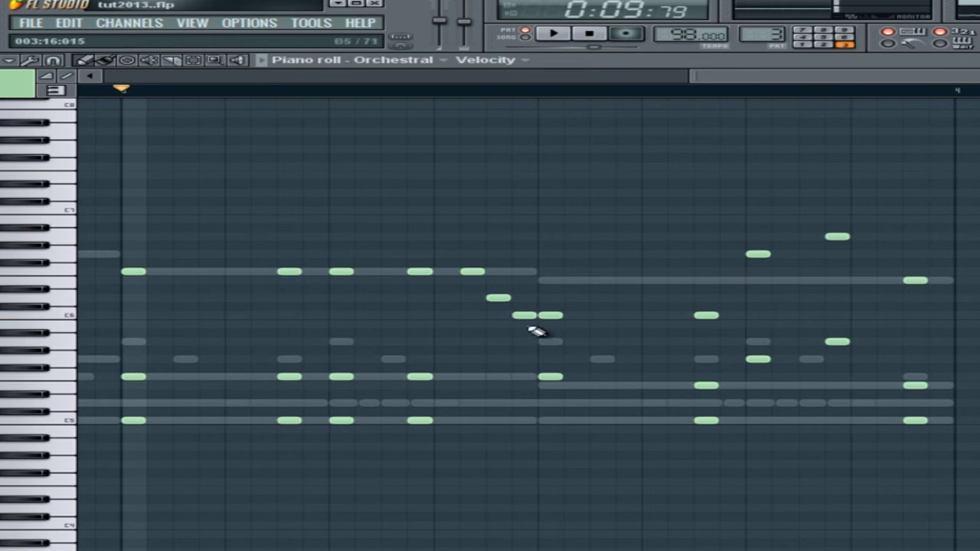
{"action": "left_click_drag", "start_coordinate": [498, 298], "coordinate": [497, 277]}
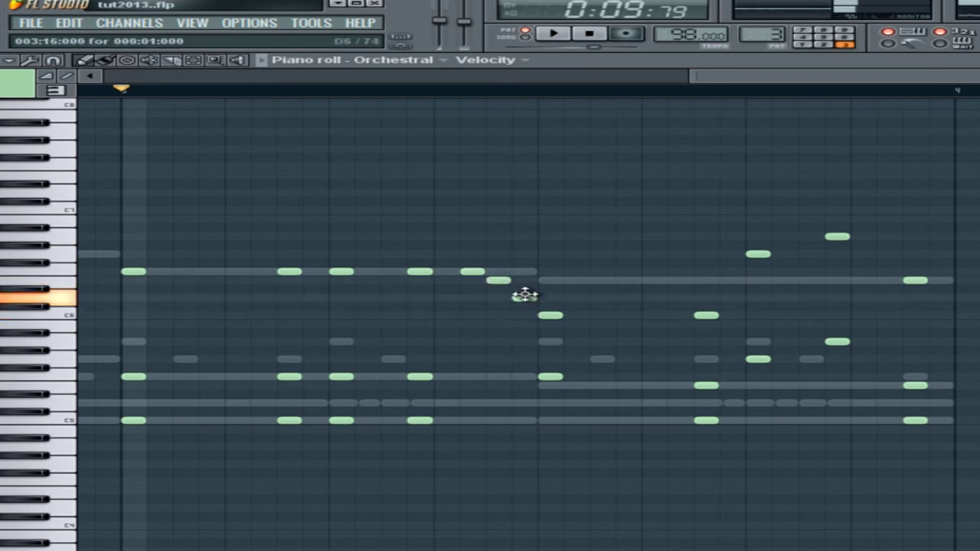
{"action": "key", "text": "space"}
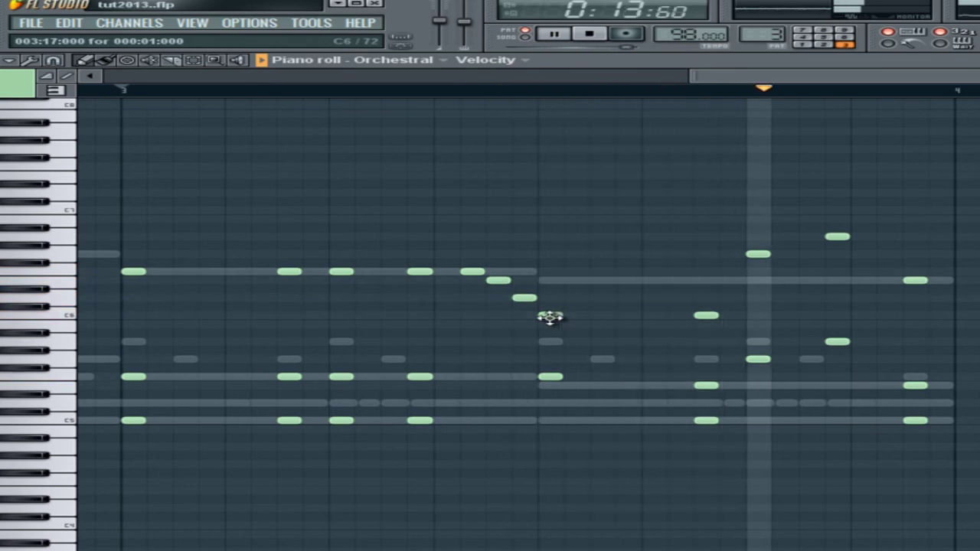
{"action": "key", "text": "space"}
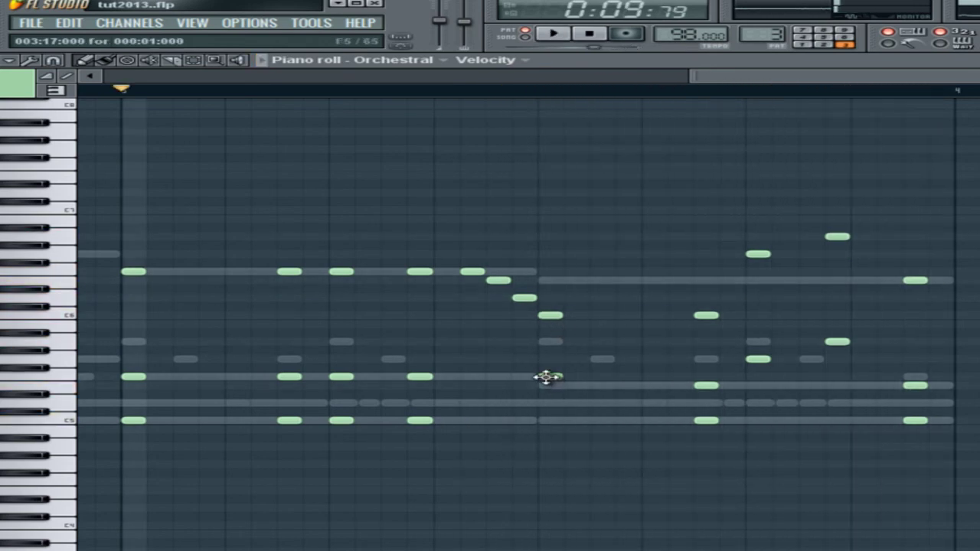
{"action": "key", "text": "space"}
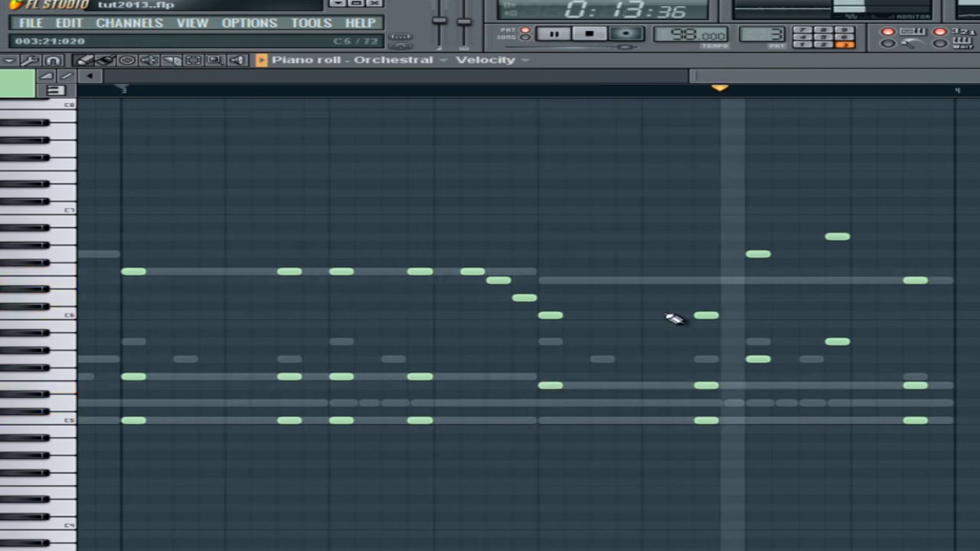
Step: Play the Orchestral part from the start of bar 1 and follow it through the following bars
{"action": "scroll", "coordinate": [668, 89], "scroll_direction": "down", "scroll_amount": 3}
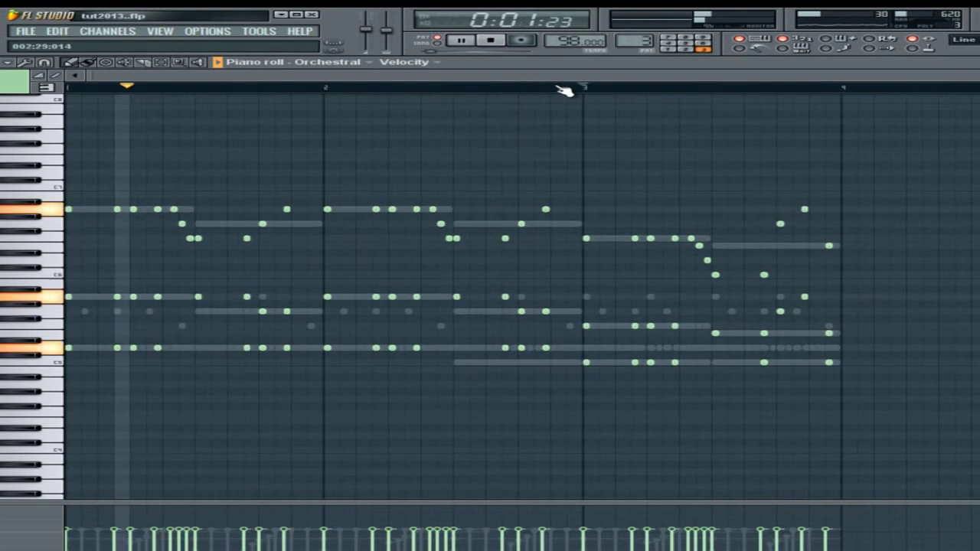
{"action": "scroll", "coordinate": [565, 91], "scroll_direction": "up", "scroll_amount": 2}
{"action": "key", "text": "space"}
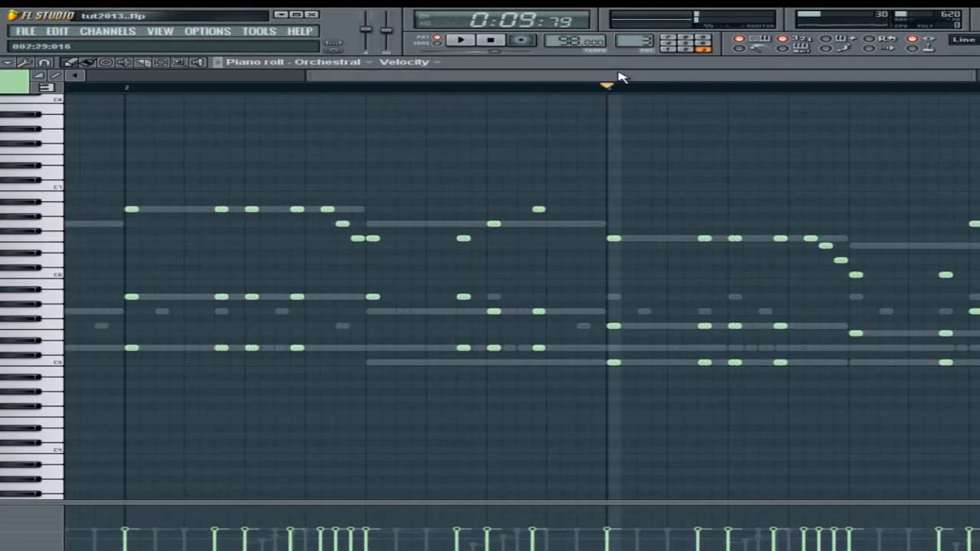
{"action": "left_click_drag", "start_coordinate": [621, 75], "coordinate": [193, 69]}
{"action": "left_click", "coordinate": [491, 40]}
{"action": "left_click", "coordinate": [463, 41]}
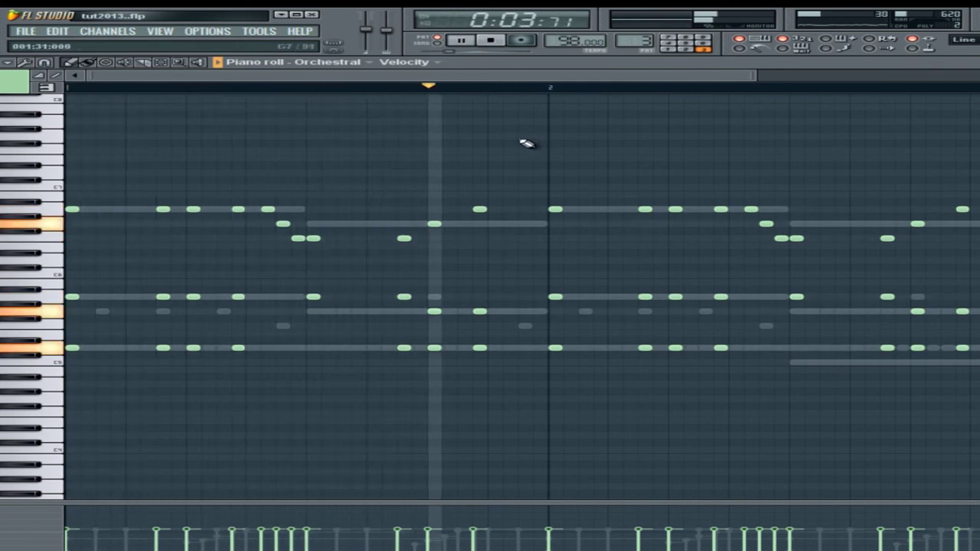
{"action": "left_click_drag", "start_coordinate": [448, 79], "coordinate": [610, 82]}
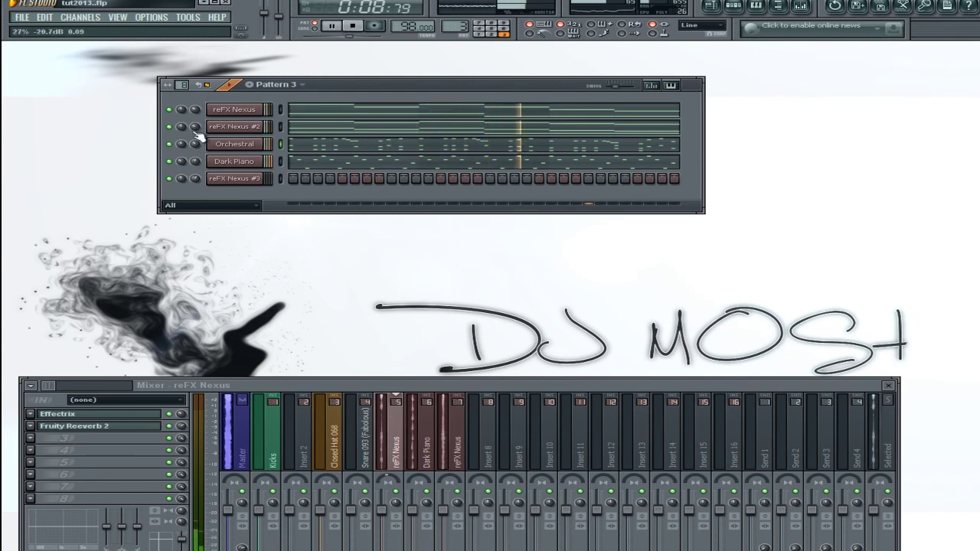
Step: Select the Master mixer track and mute the Orchestral channel
{"action": "left_click", "coordinate": [242, 438]}
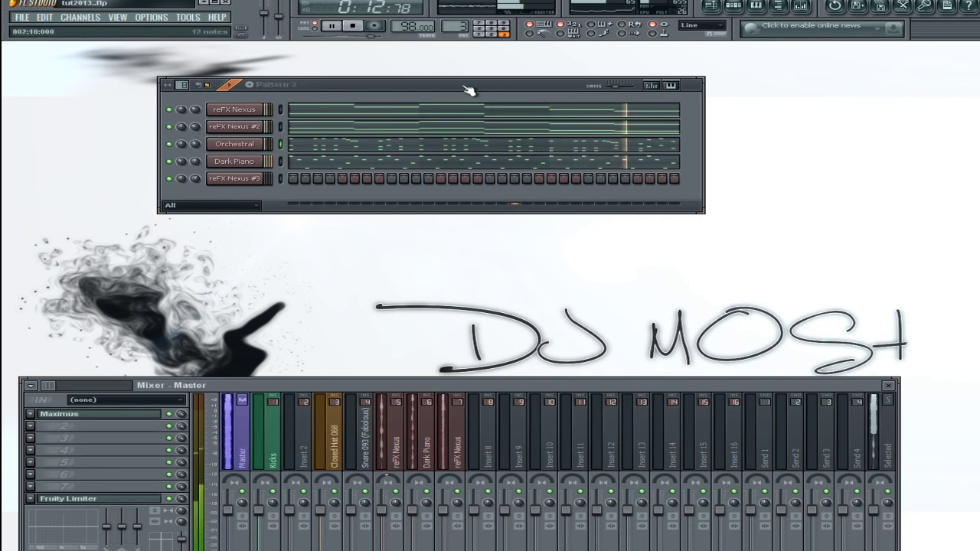
{"action": "left_click_drag", "start_coordinate": [466, 86], "coordinate": [465, 97]}
{"action": "left_click", "coordinate": [166, 156]}
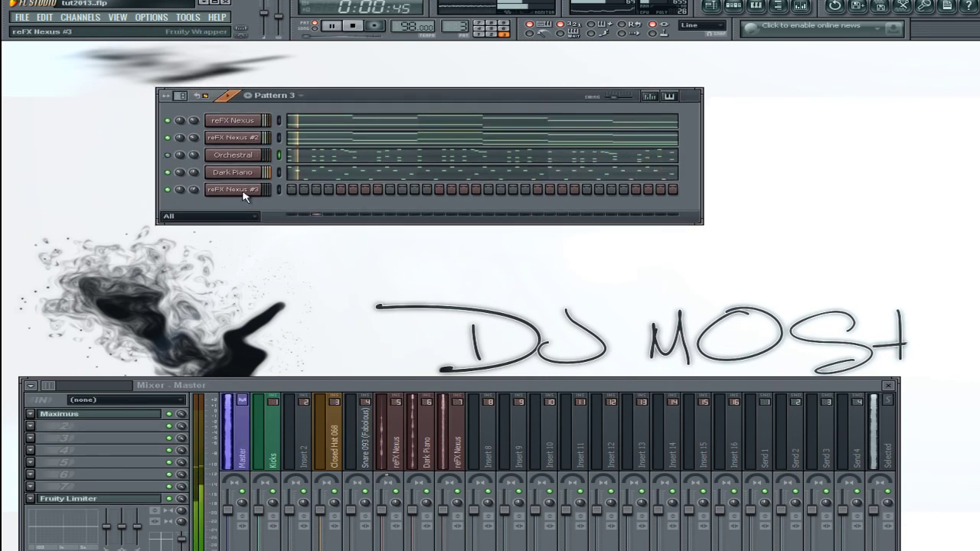
Step: Check the preset loaded in reFX Nexus #3, and close its plugin and channel settings windows
{"action": "left_click", "coordinate": [244, 197]}
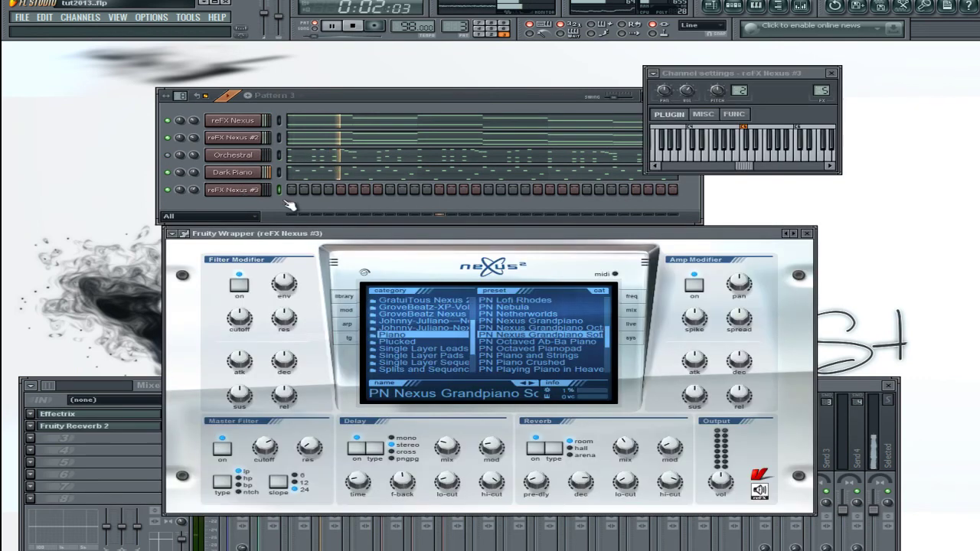
{"action": "key", "text": "Escape"}
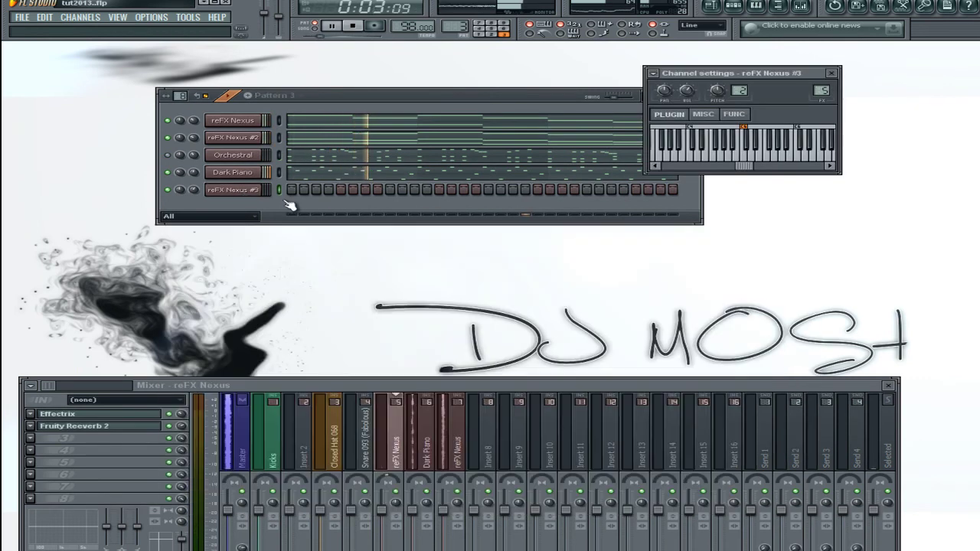
{"action": "left_click", "coordinate": [833, 75]}
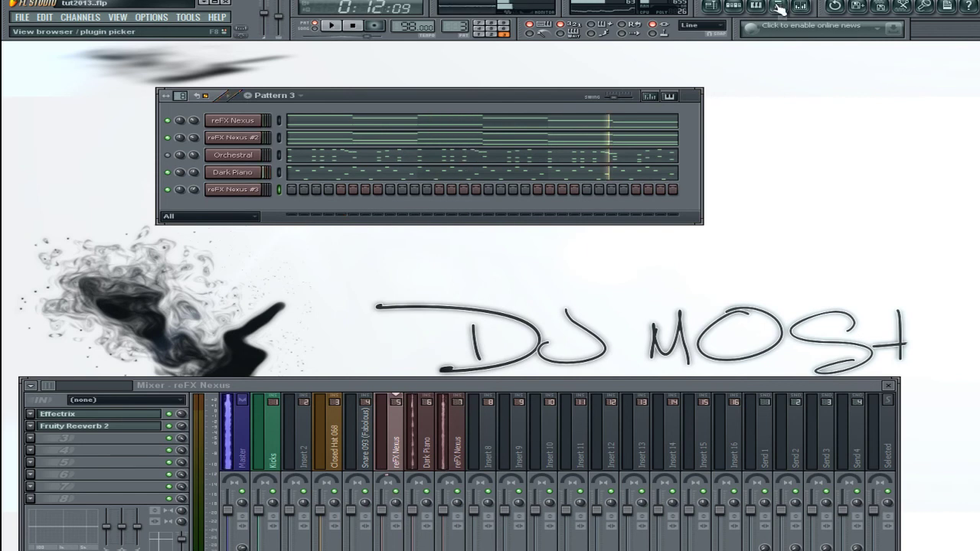
Step: Open the sample browser, widen it and expand the "Dj Mosh -dope d..." drum kit folder in Packs
{"action": "left_click", "coordinate": [779, 8]}
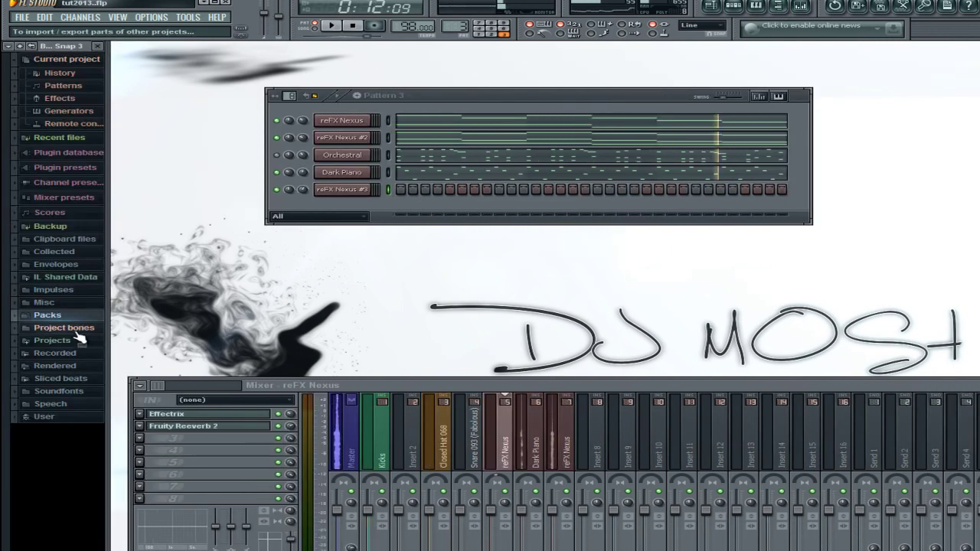
{"action": "left_click", "coordinate": [77, 325]}
{"action": "scroll", "coordinate": [75, 325], "scroll_direction": "down", "scroll_amount": 10}
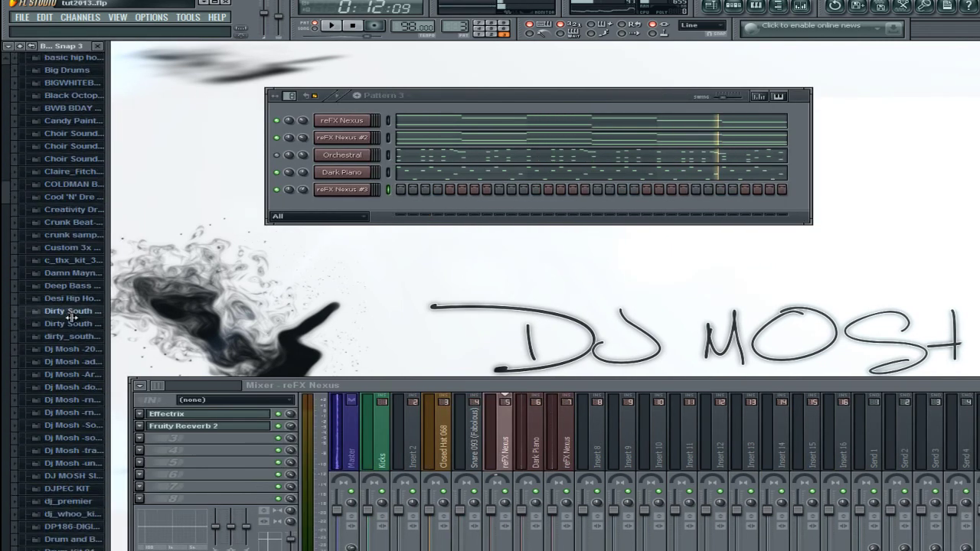
{"action": "left_click_drag", "start_coordinate": [107, 292], "coordinate": [125, 292]}
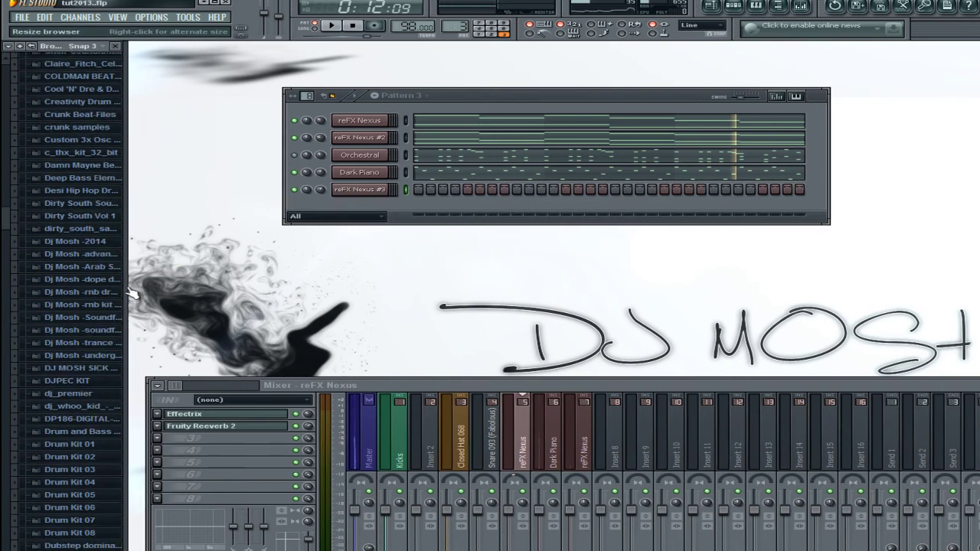
{"action": "left_click", "coordinate": [110, 281]}
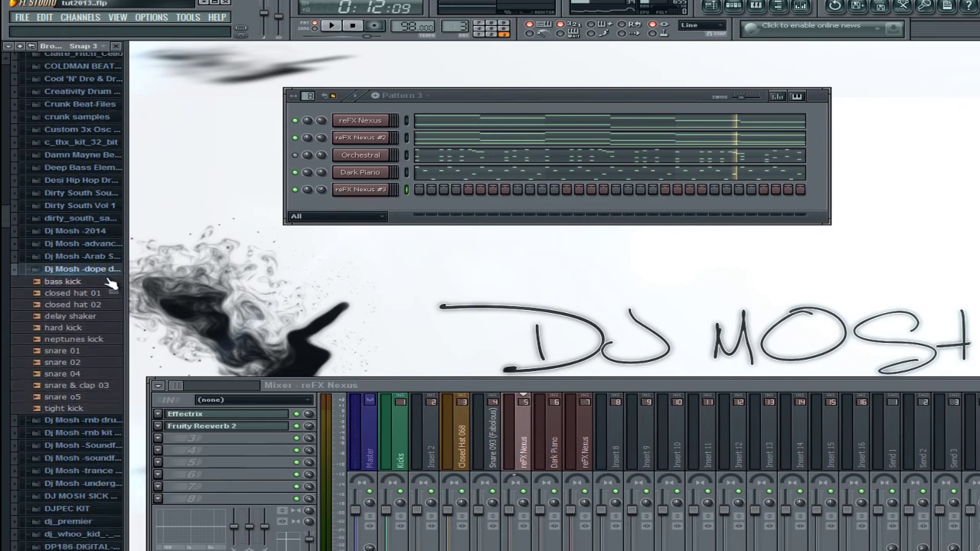
Step: Add the bass kick, neptunes kick and hard kick samples as new channels above reFX Nexus, with hard kick between the other two
{"action": "left_click", "coordinate": [86, 225]}
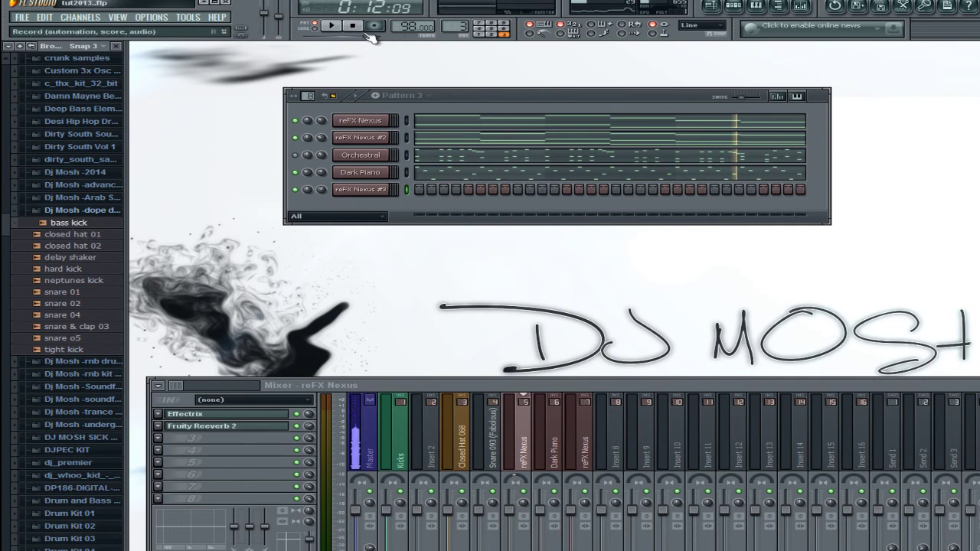
{"action": "left_click_drag", "start_coordinate": [460, 100], "coordinate": [434, 117]}
{"action": "left_click_drag", "start_coordinate": [69, 226], "coordinate": [329, 139]}
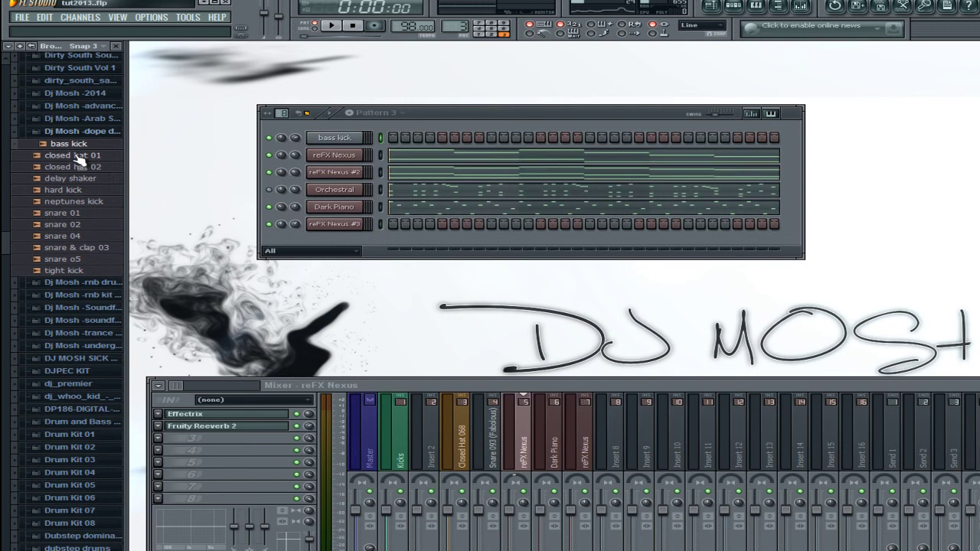
{"action": "left_click", "coordinate": [77, 202]}
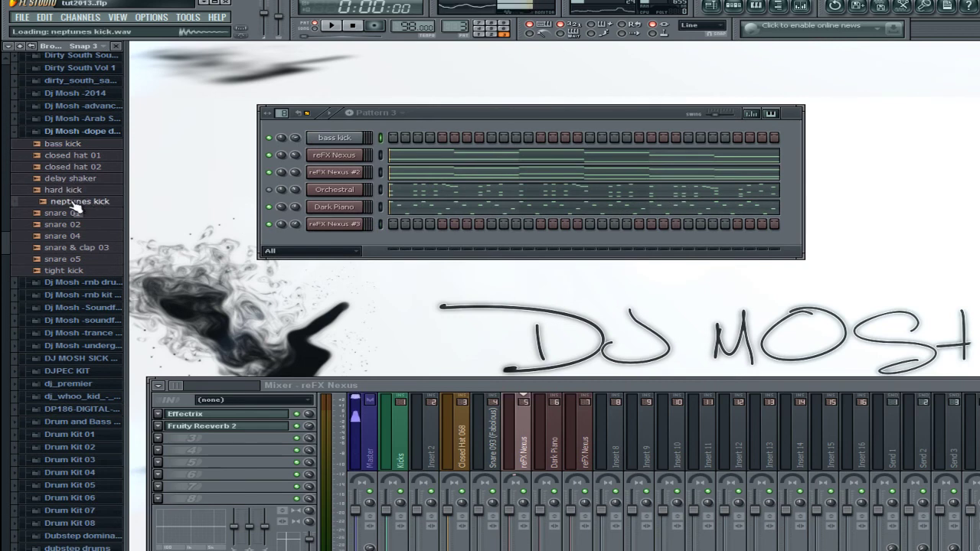
{"action": "left_click_drag", "start_coordinate": [77, 207], "coordinate": [351, 153]}
{"action": "left_click_drag", "start_coordinate": [88, 170], "coordinate": [366, 152]}
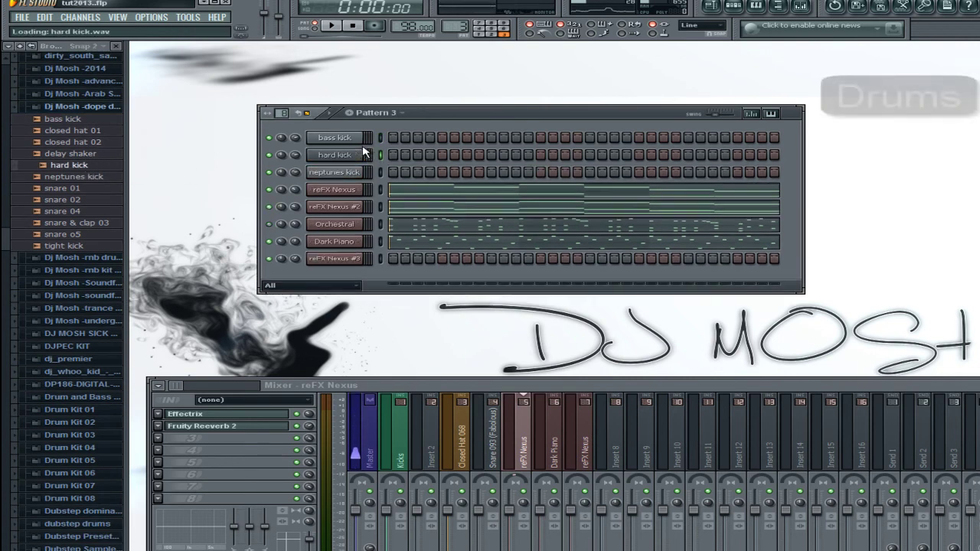
Step: Audition the kit's snares and add snare 01, snare 02, snare & clap 03 and snare o5 as channels below the kicks
{"action": "left_click", "coordinate": [58, 190]}
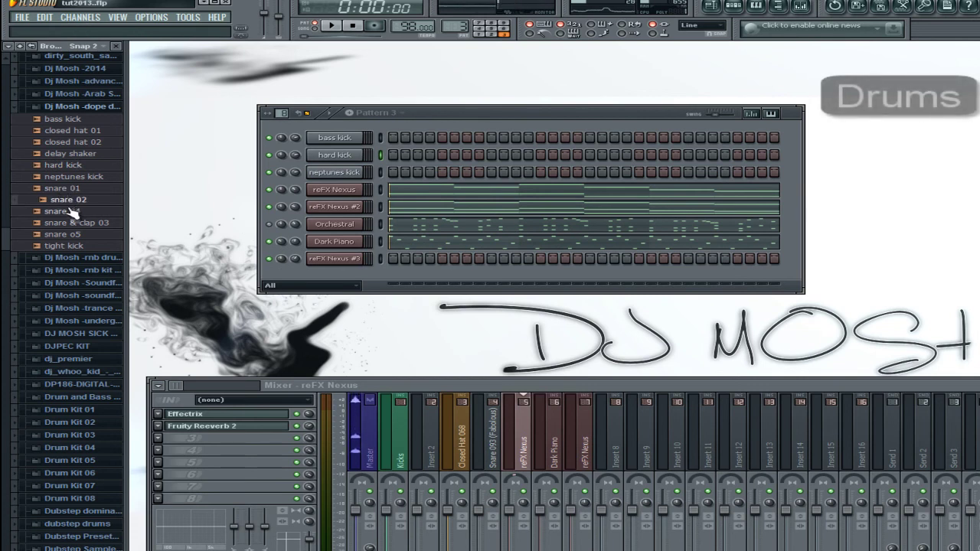
{"action": "left_click_drag", "start_coordinate": [61, 189], "coordinate": [358, 186]}
{"action": "left_click_drag", "start_coordinate": [85, 200], "coordinate": [342, 199]}
{"action": "left_click", "coordinate": [100, 214]}
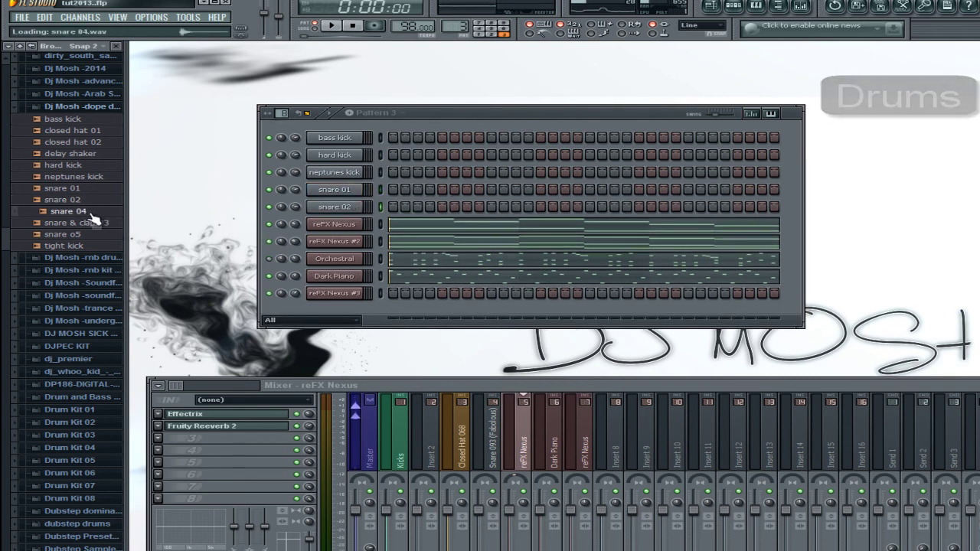
{"action": "left_click", "coordinate": [81, 216]}
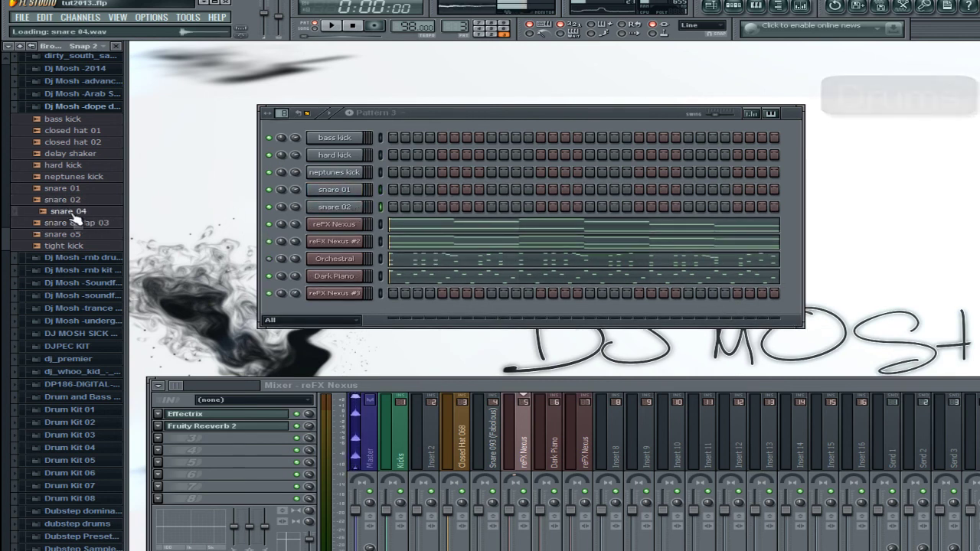
{"action": "left_click_drag", "start_coordinate": [77, 222], "coordinate": [343, 240]}
{"action": "left_click", "coordinate": [71, 236]}
{"action": "left_click", "coordinate": [65, 246]}
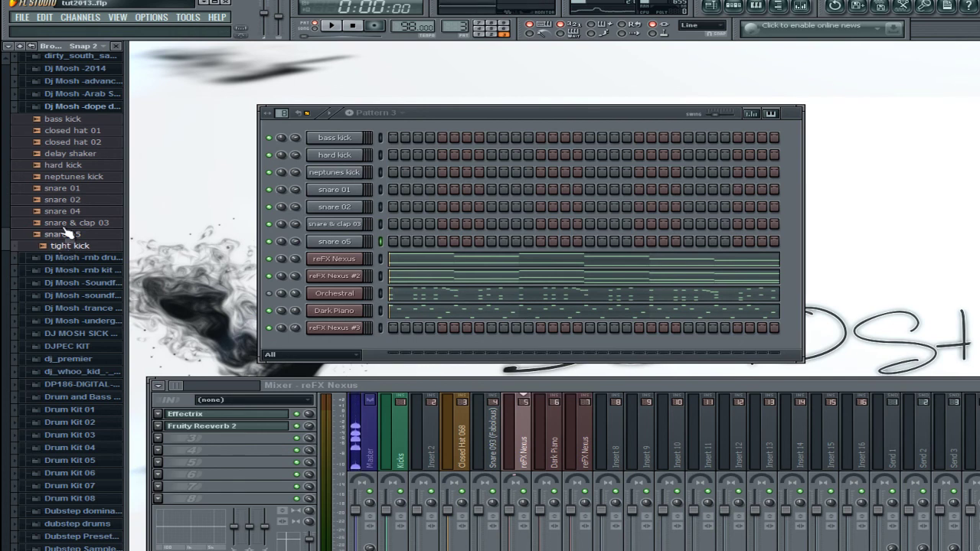
Step: Add closed hat 01, closed hat 02 and delay shaker as channels between neptunes kick and snare 01
{"action": "left_click_drag", "start_coordinate": [75, 132], "coordinate": [296, 173]}
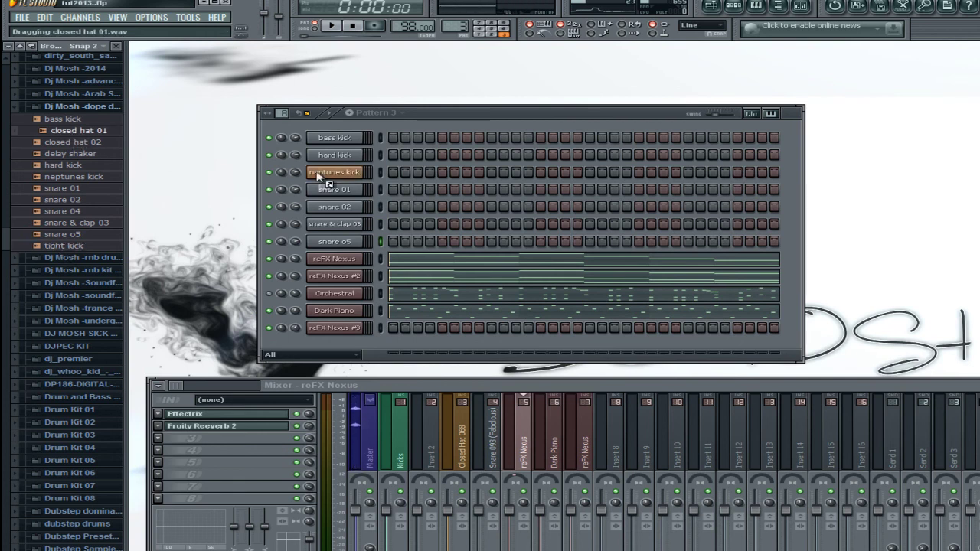
{"action": "left_click_drag", "start_coordinate": [351, 186], "coordinate": [351, 187]}
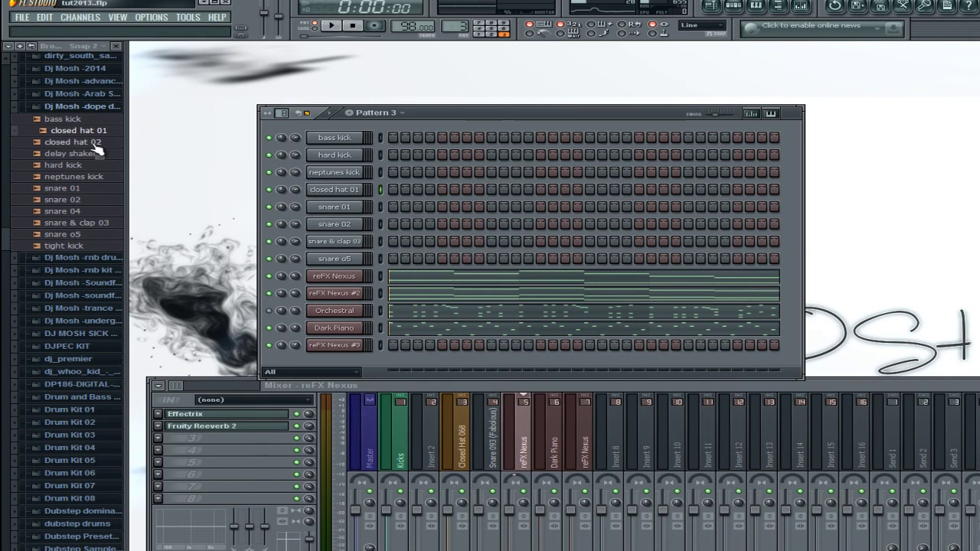
{"action": "left_click_drag", "start_coordinate": [76, 142], "coordinate": [157, 170]}
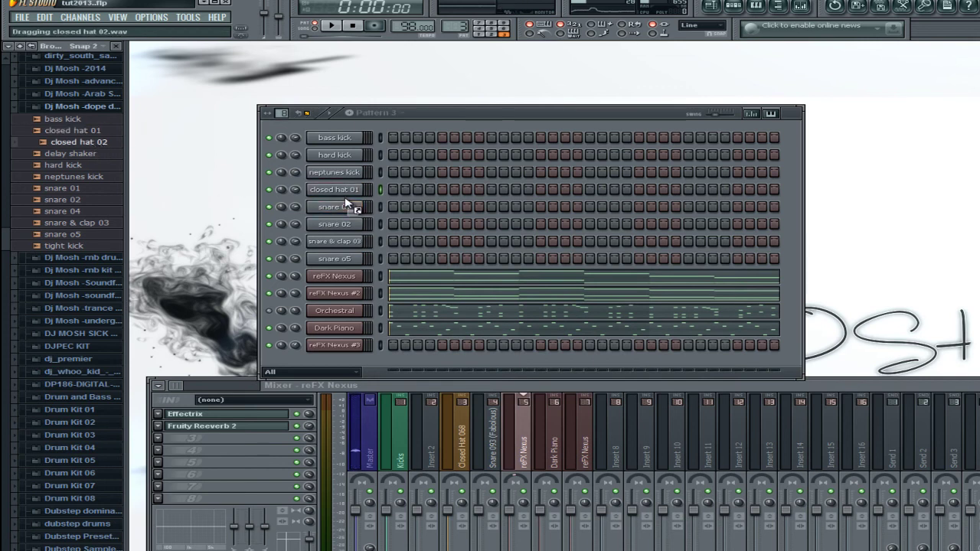
{"action": "left_click_drag", "start_coordinate": [346, 204], "coordinate": [346, 205]}
{"action": "left_click_drag", "start_coordinate": [71, 154], "coordinate": [130, 176]}
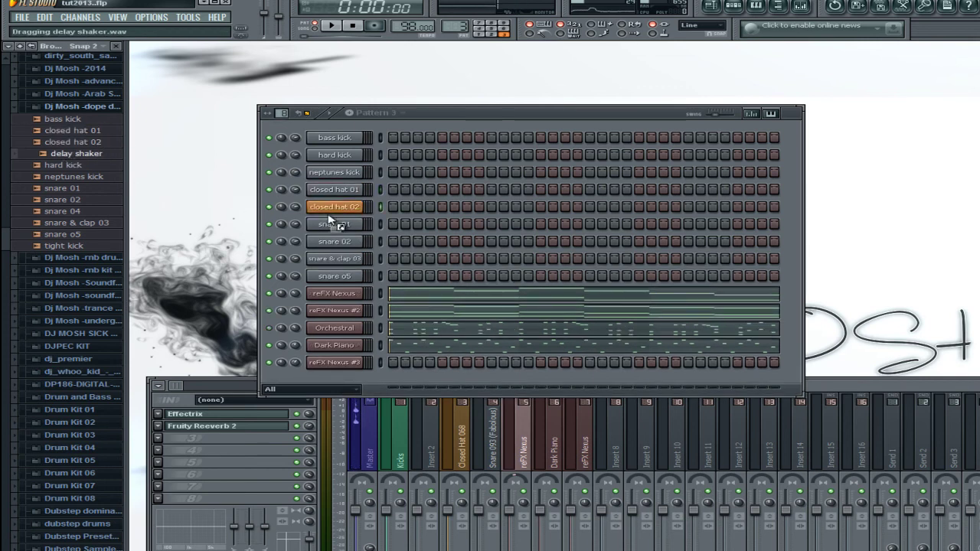
{"action": "left_click_drag", "start_coordinate": [335, 223], "coordinate": [336, 223]}
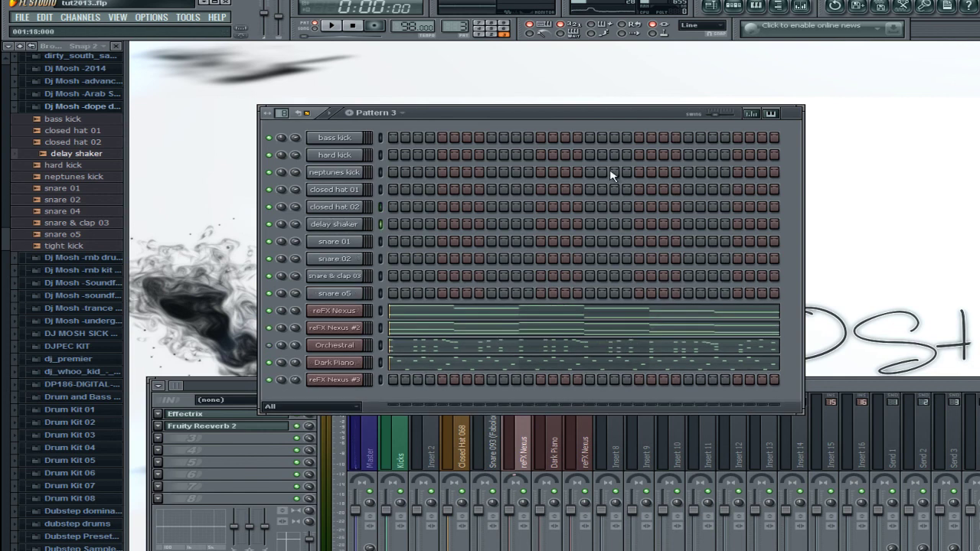
Step: Clear the workspace by hiding the browser, moving the channel rack up and closing the mixer
{"action": "left_click", "coordinate": [782, 9]}
{"action": "left_click_drag", "start_coordinate": [416, 115], "coordinate": [450, 66]}
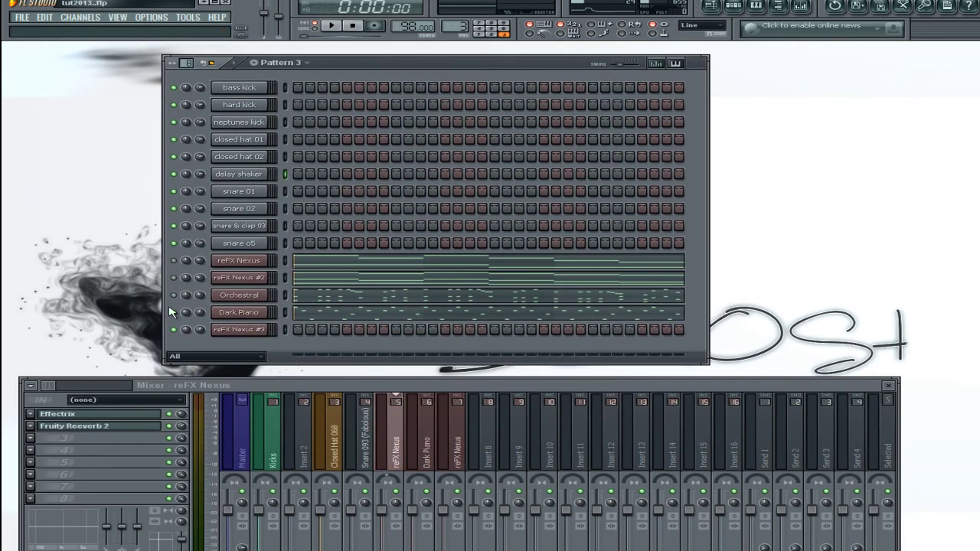
{"action": "left_click_drag", "start_coordinate": [458, 58], "coordinate": [460, 67]}
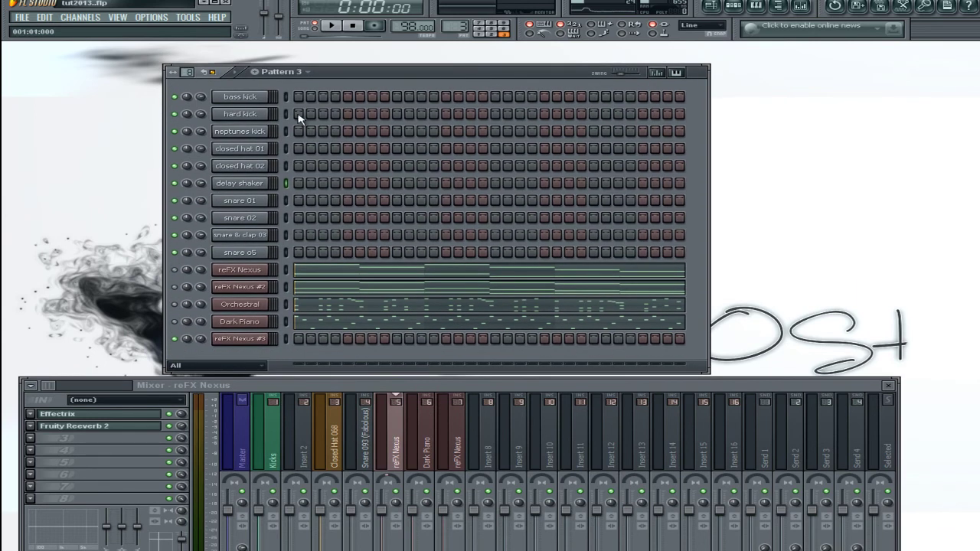
{"action": "left_click", "coordinate": [888, 386]}
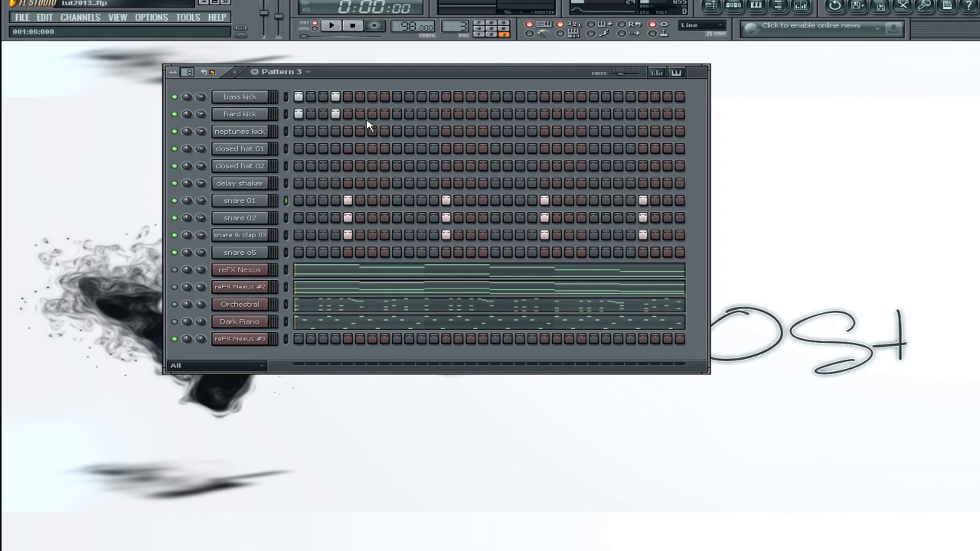
Step: Place bass kick and hard kick hits together at steps 17 and 20 of the pattern
{"action": "left_click", "coordinate": [495, 96]}
{"action": "left_click", "coordinate": [495, 115]}
{"action": "left_click", "coordinate": [532, 114]}
{"action": "left_click", "coordinate": [532, 97]}
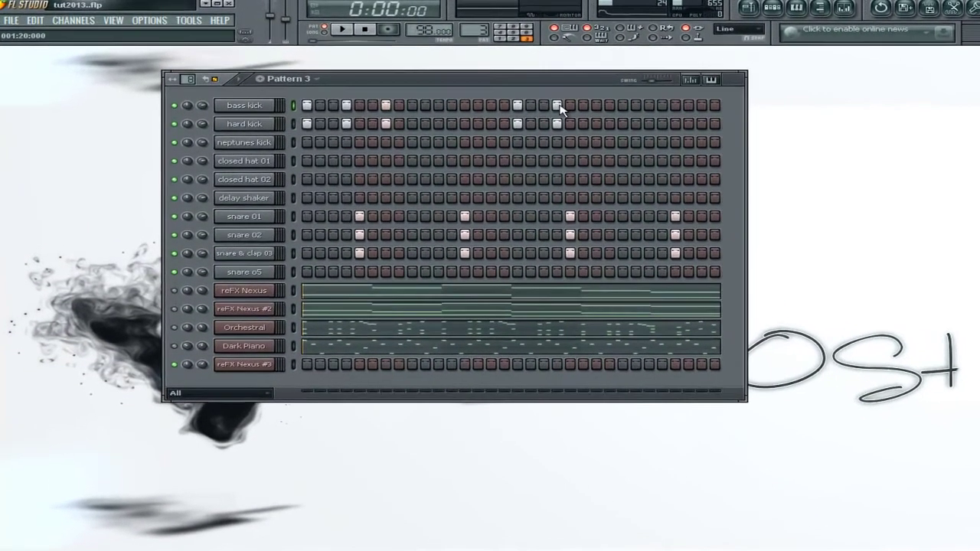
Step: Add bass kick and hard kick hits together at steps 11, 23 and 27, and play the pattern
{"action": "left_click", "coordinate": [649, 124]}
{"action": "left_click", "coordinate": [649, 104]}
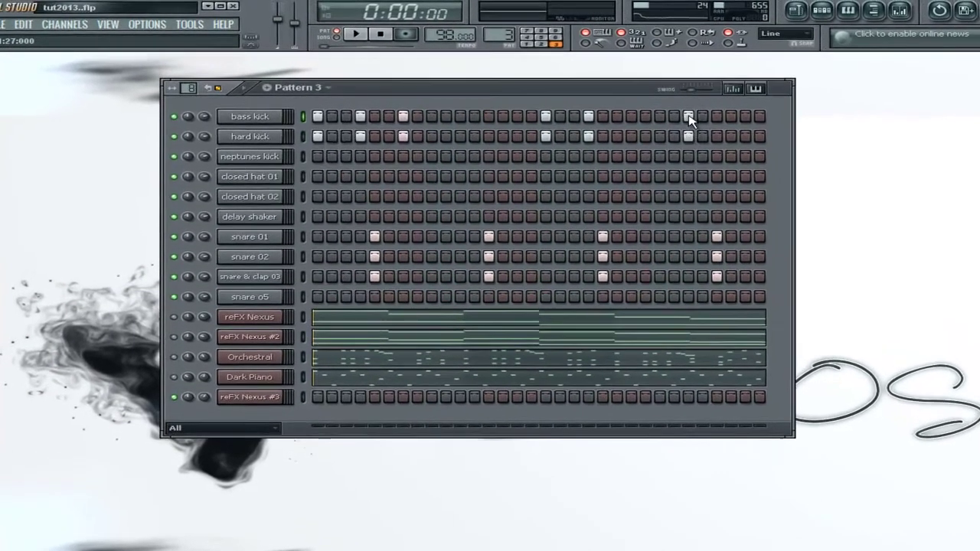
{"action": "left_click", "coordinate": [597, 124]}
{"action": "left_click", "coordinate": [651, 124]}
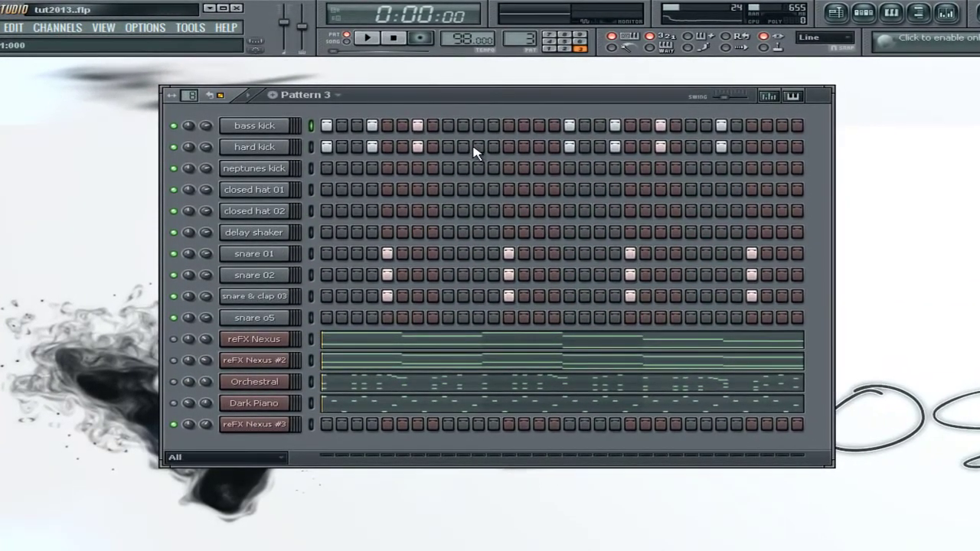
{"action": "left_click_drag", "start_coordinate": [415, 96], "coordinate": [426, 98]}
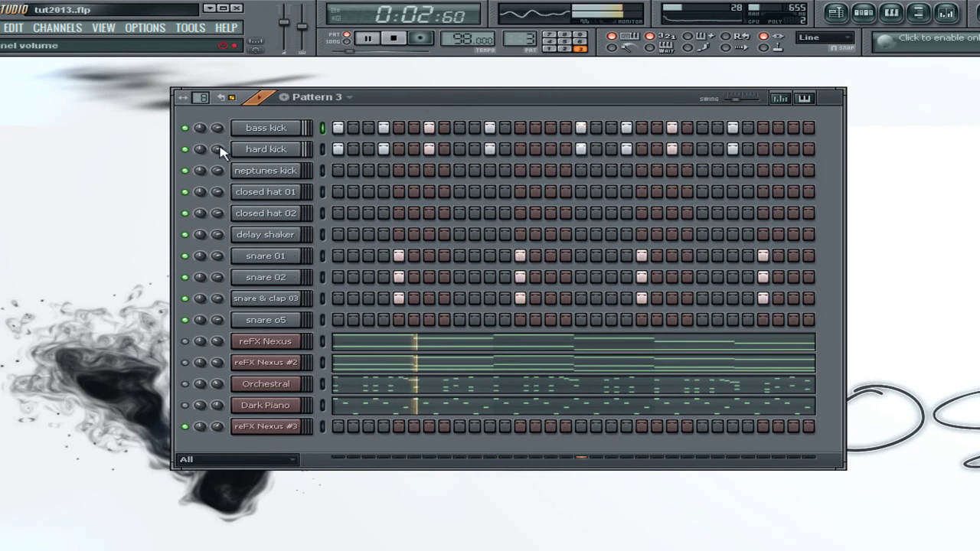
Step: Place neptunes kick hits at steps 1, 4, 7, 11, 17, 20, 23 and 27 to double the other kicks
{"action": "left_click", "coordinate": [338, 170]}
{"action": "left_click", "coordinate": [427, 171]}
{"action": "left_click", "coordinate": [581, 170]}
{"action": "left_click", "coordinate": [627, 170]}
{"action": "left_click", "coordinate": [672, 170]}
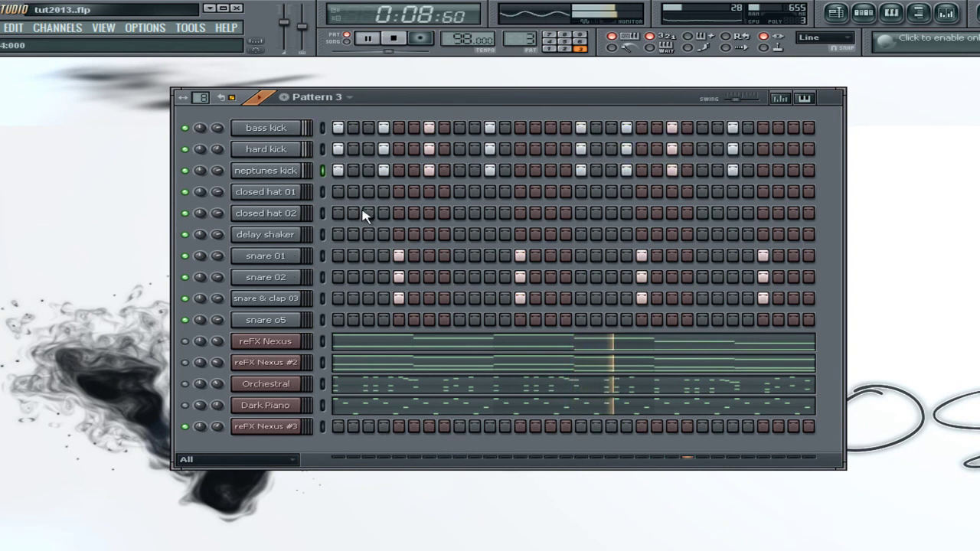
Step: Fill closed hat 01 with a hit on every second step, starting at step 1
{"action": "left_click", "coordinate": [286, 195]}
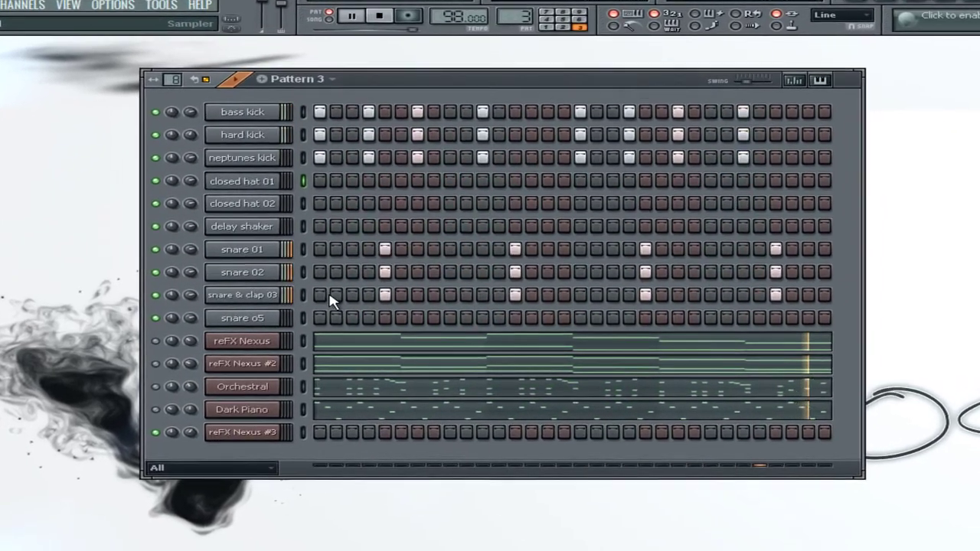
{"action": "left_click", "coordinate": [340, 299]}
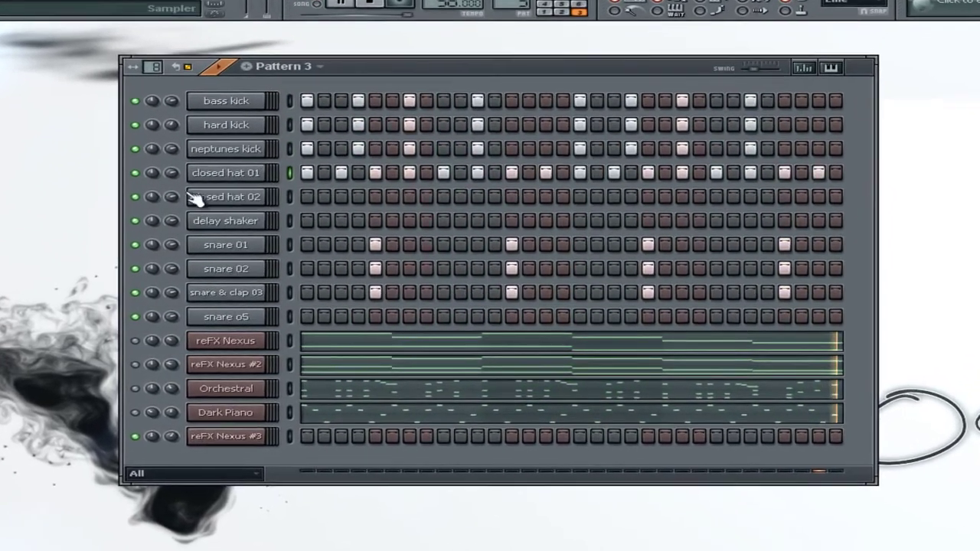
{"action": "left_click_drag", "start_coordinate": [206, 187], "coordinate": [216, 234]}
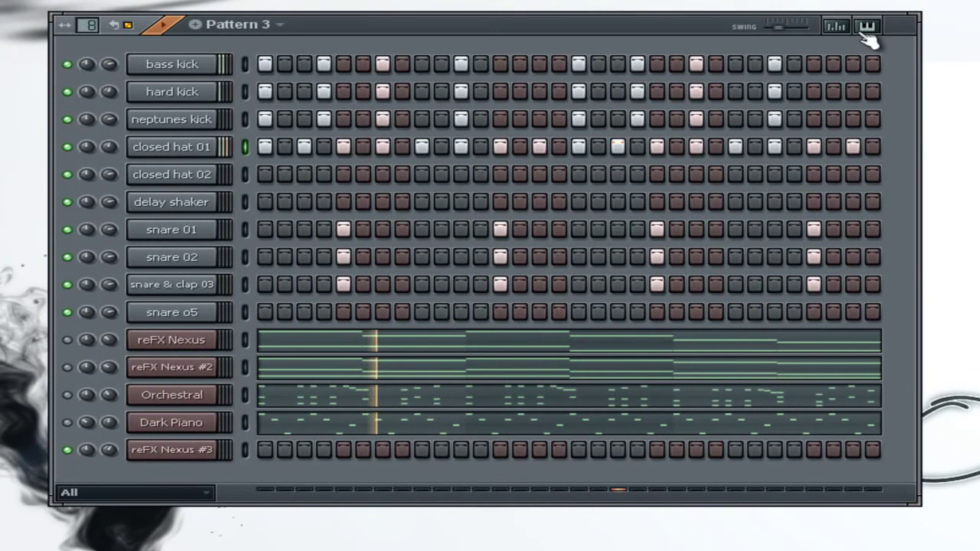
Step: Draw closed hat 01's step velocities as a wave that rises and falls across the whole pattern
{"action": "left_click", "coordinate": [836, 26]}
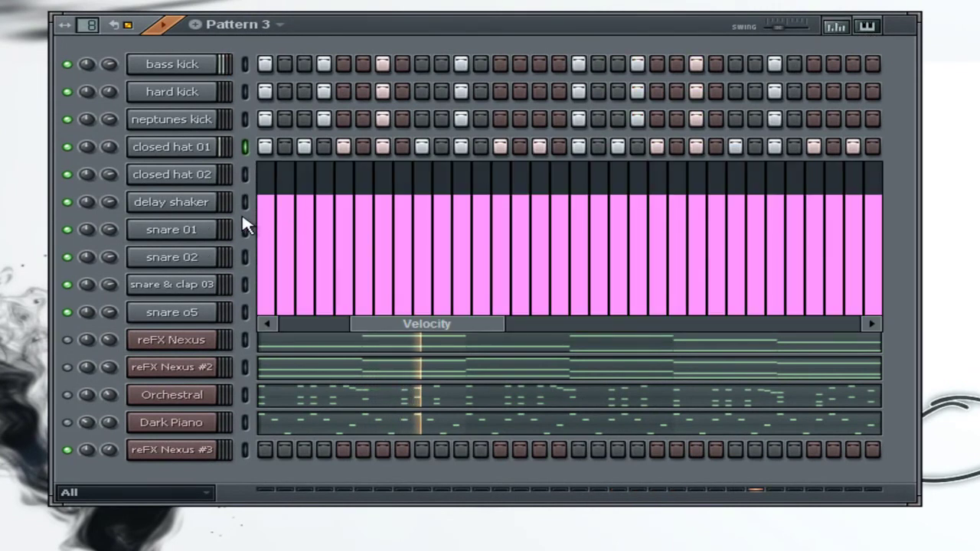
{"action": "mouse_move", "coordinate": [273, 202]}
{"action": "left_mouse_down"}
{"action": "mouse_move", "coordinate": [523, 247]}
{"action": "mouse_move", "coordinate": [876, 219]}
{"action": "left_mouse_up"}
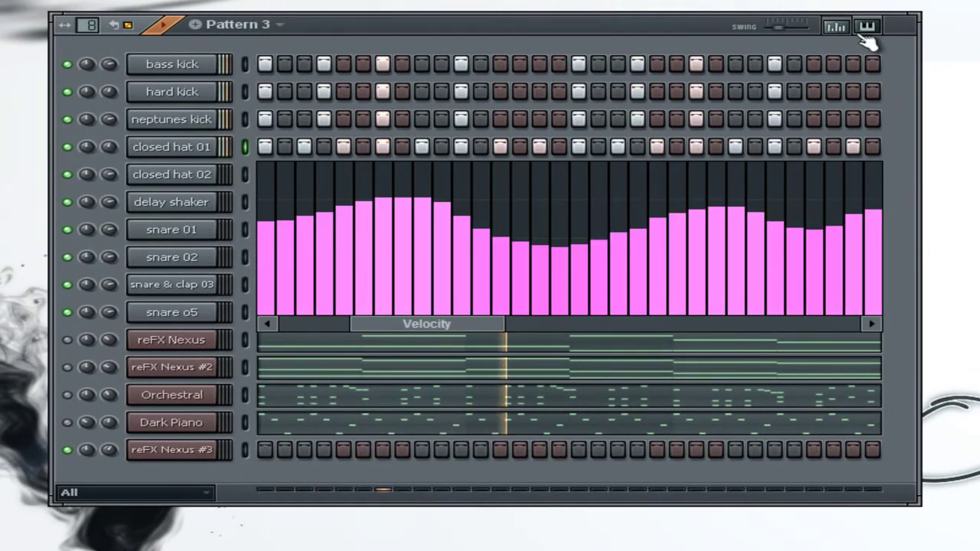
{"action": "left_click", "coordinate": [836, 26]}
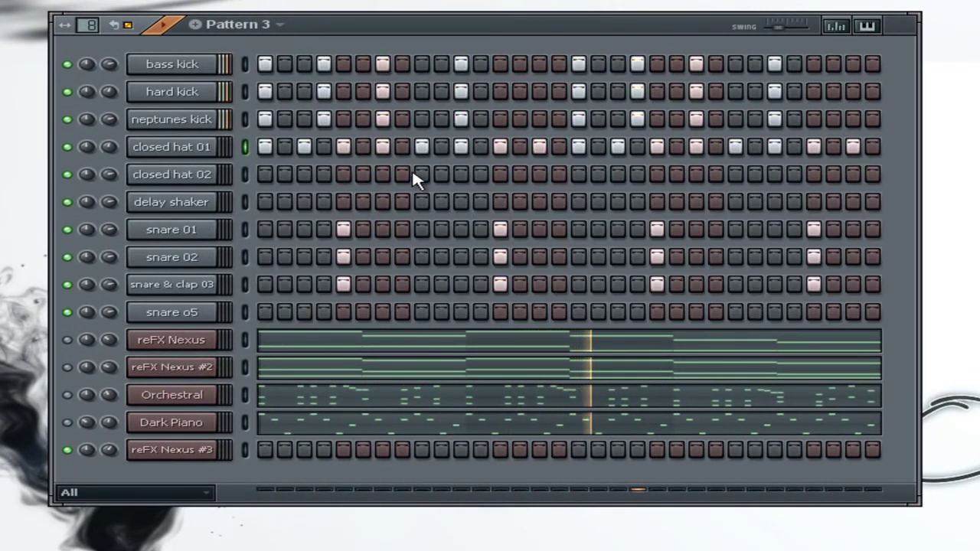
Step: Place closed hat 02 hits on steps 9 to 12 and on steps 24 to 28
{"action": "left_click_drag", "start_coordinate": [421, 176], "coordinate": [479, 177]}
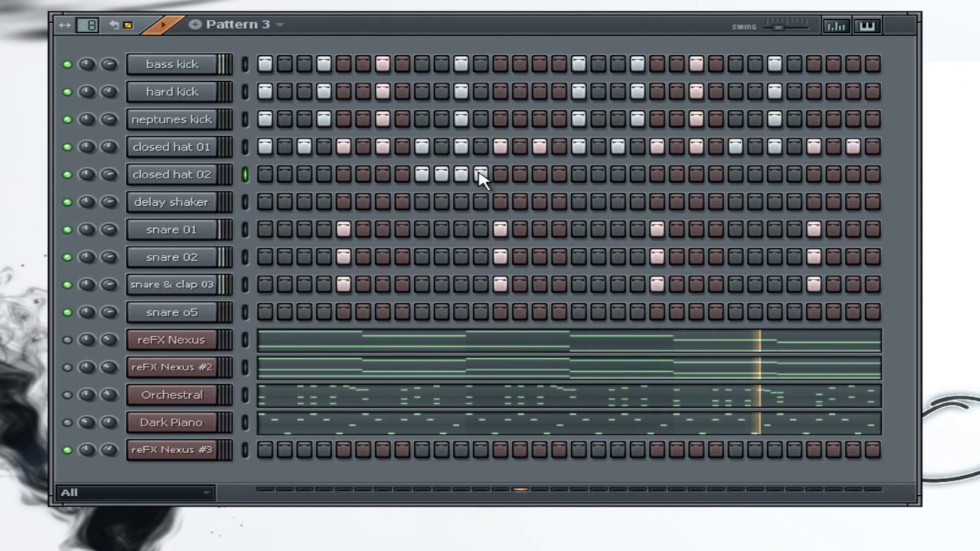
{"action": "left_click_drag", "start_coordinate": [764, 180], "coordinate": [796, 175]}
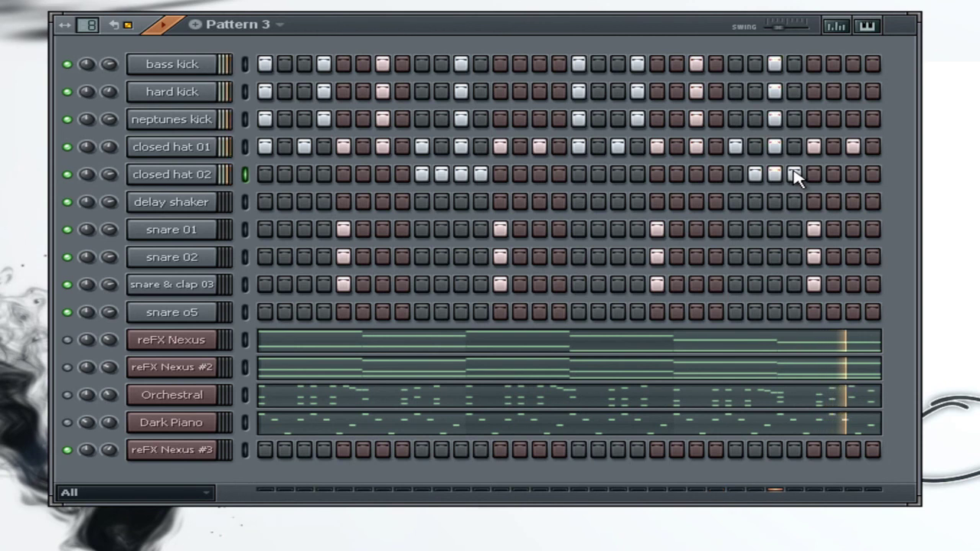
{"action": "left_click", "coordinate": [720, 176]}
{"action": "left_click", "coordinate": [736, 176]}
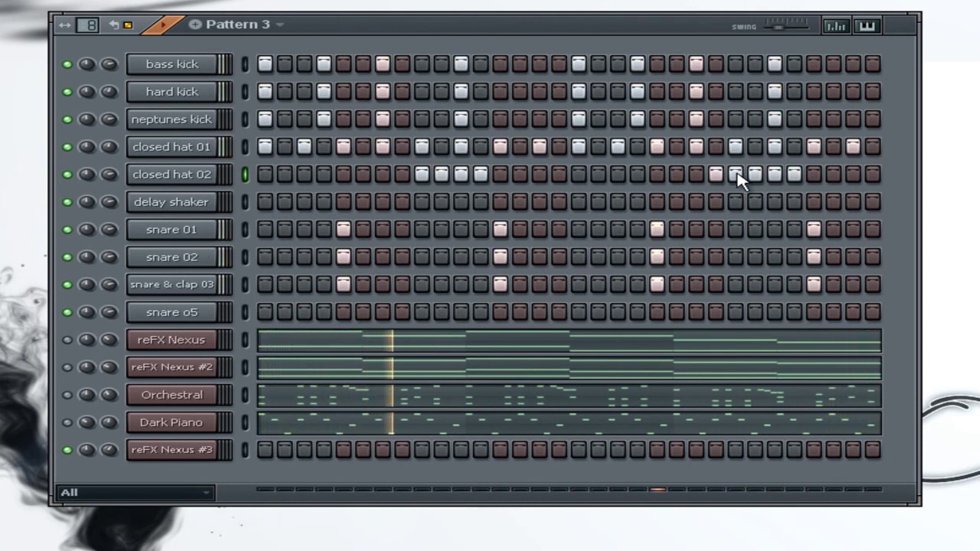
Step: Vary the velocities of closed hat 02's two runs, with a rising ramp over steps 9 to 12
{"action": "left_click", "coordinate": [837, 25]}
{"action": "mouse_move", "coordinate": [418, 233]}
{"action": "left_mouse_down"}
{"action": "mouse_move", "coordinate": [428, 242]}
{"action": "mouse_move", "coordinate": [501, 226]}
{"action": "left_mouse_up"}
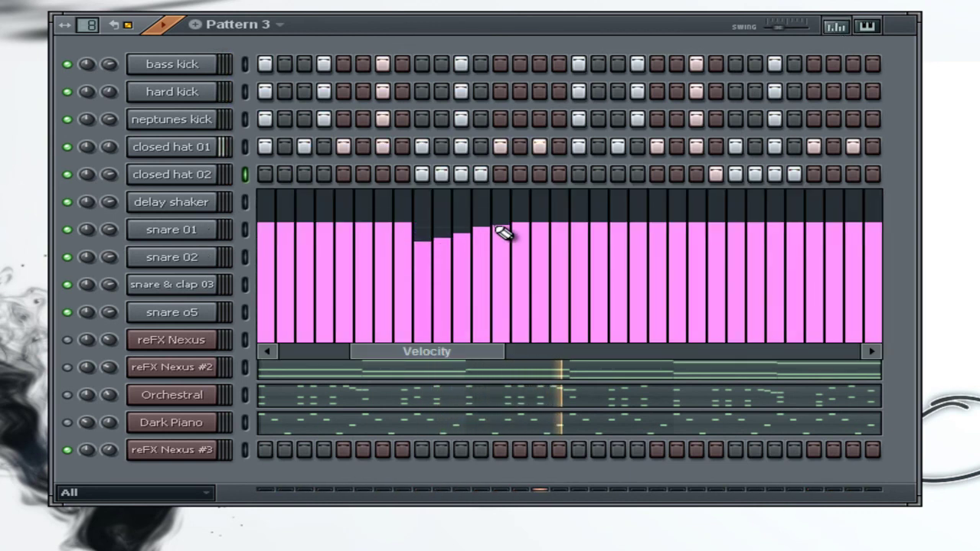
{"action": "mouse_move", "coordinate": [703, 232]}
{"action": "left_mouse_down"}
{"action": "mouse_move", "coordinate": [759, 247]}
{"action": "mouse_move", "coordinate": [799, 232]}
{"action": "left_mouse_up"}
{"action": "left_click", "coordinate": [838, 27]}
{"action": "left_click", "coordinate": [838, 28]}
{"action": "left_click", "coordinate": [838, 27]}
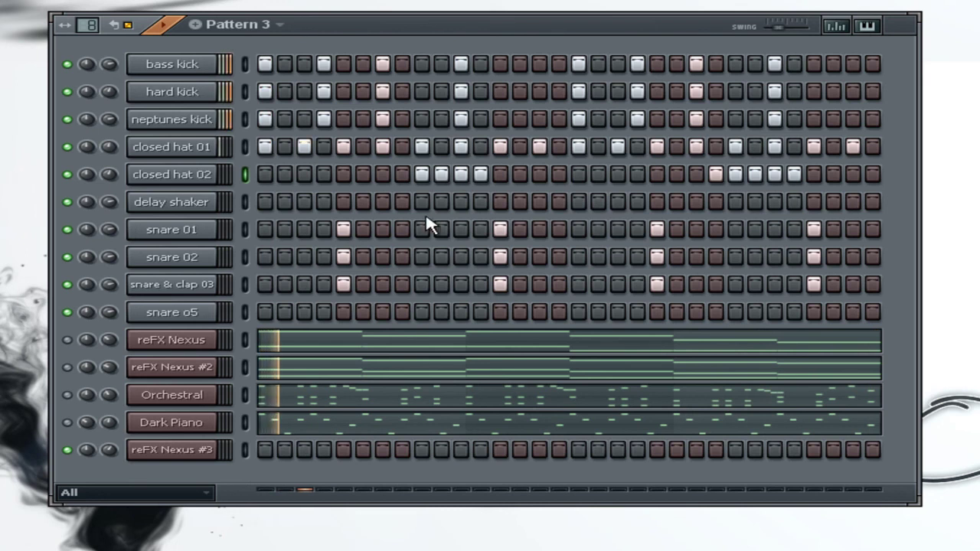
Step: Place snare o5 hits at steps 9, 10, 12, 24, 26 and 28
{"action": "left_click", "coordinate": [422, 312]}
{"action": "left_click", "coordinate": [441, 312]}
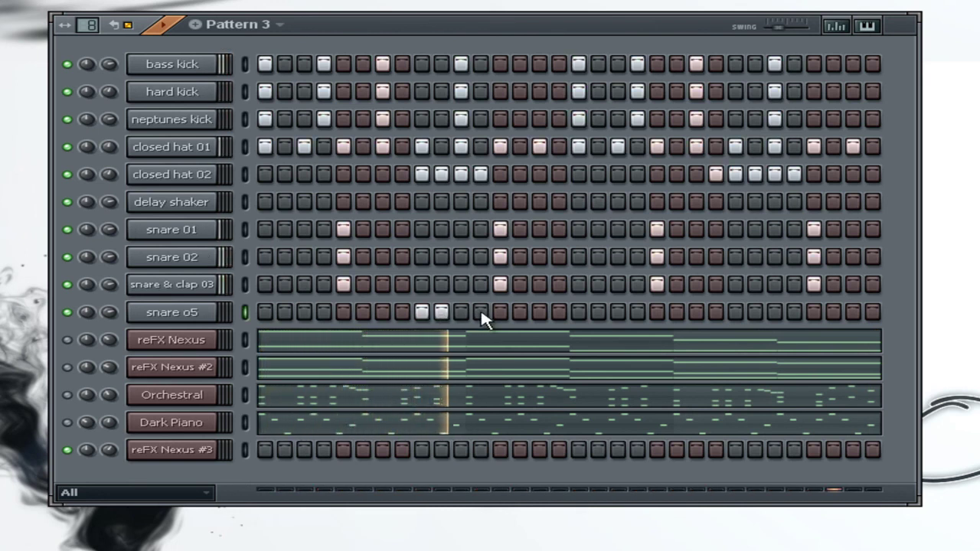
{"action": "left_click", "coordinate": [480, 312]}
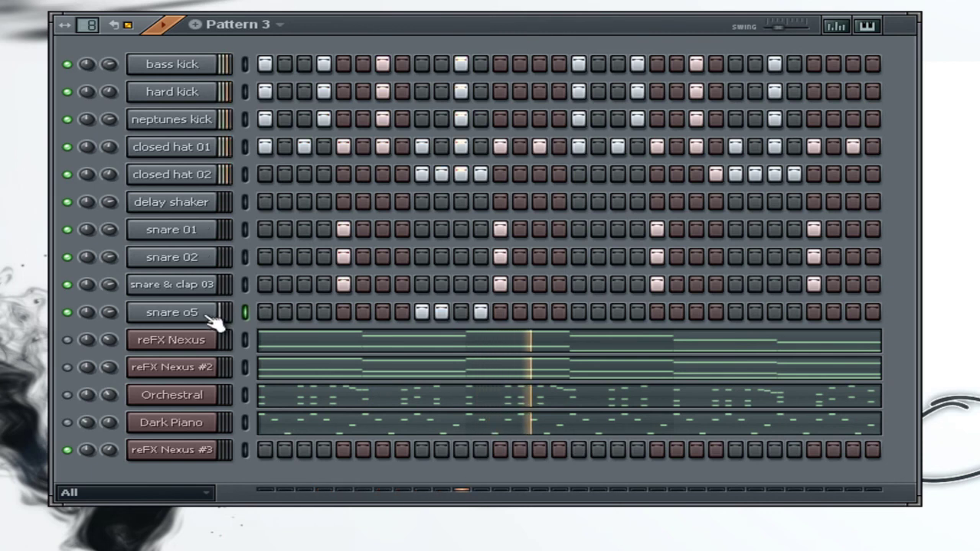
{"action": "left_click", "coordinate": [755, 312]}
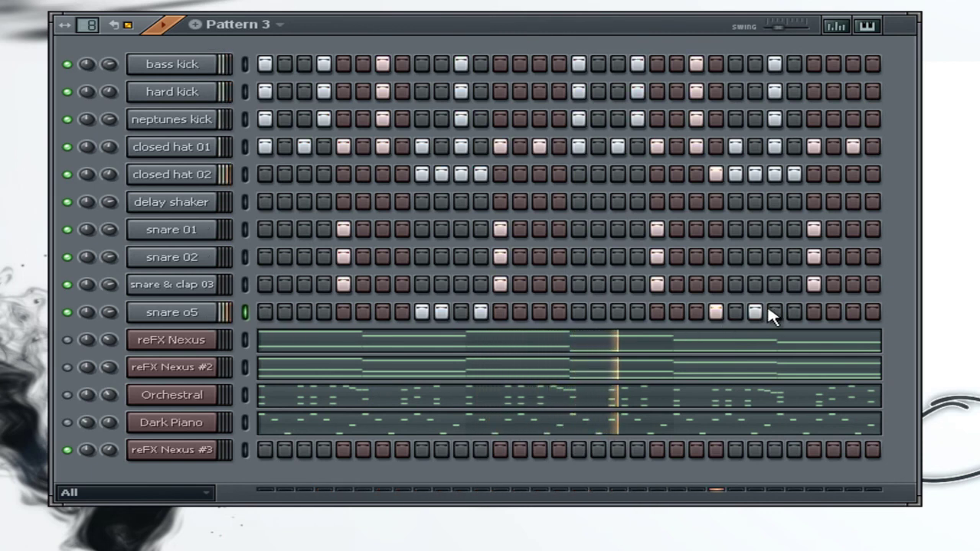
{"action": "left_click", "coordinate": [774, 312]}
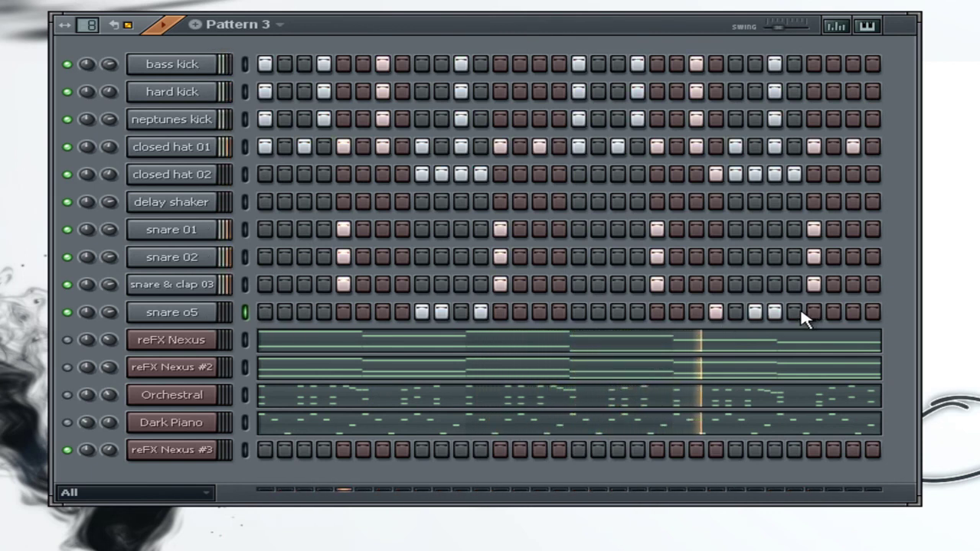
{"action": "left_click", "coordinate": [774, 312]}
{"action": "left_click", "coordinate": [794, 312]}
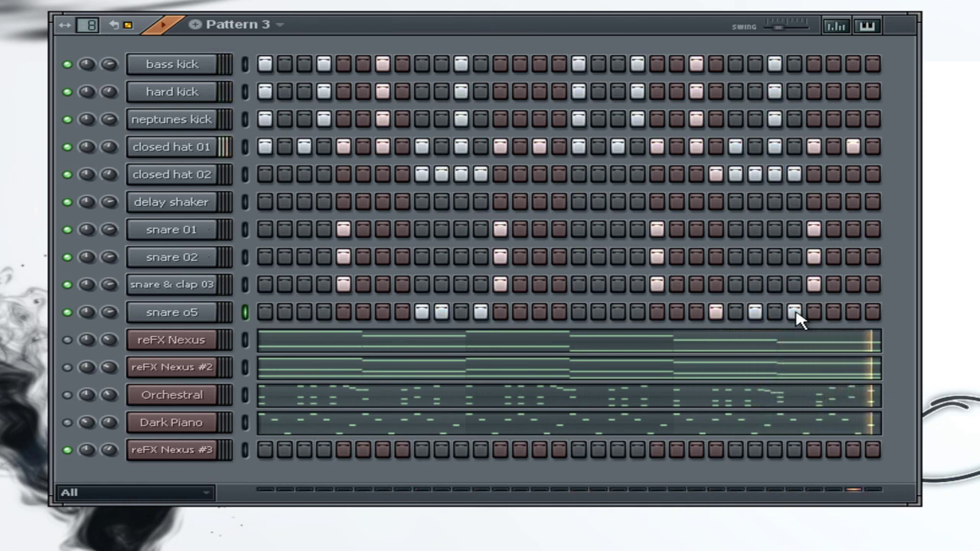
Step: Convert closed hat 02's step hits into piano roll notes and raise all of them in pitch
{"action": "left_click", "coordinate": [204, 210]}
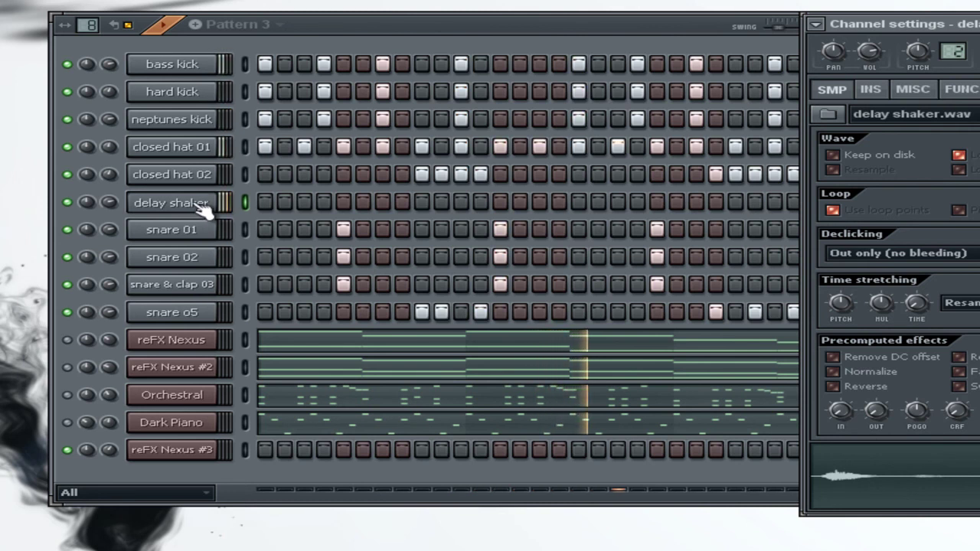
{"action": "right_click", "coordinate": [195, 178]}
{"action": "left_click", "coordinate": [259, 178]}
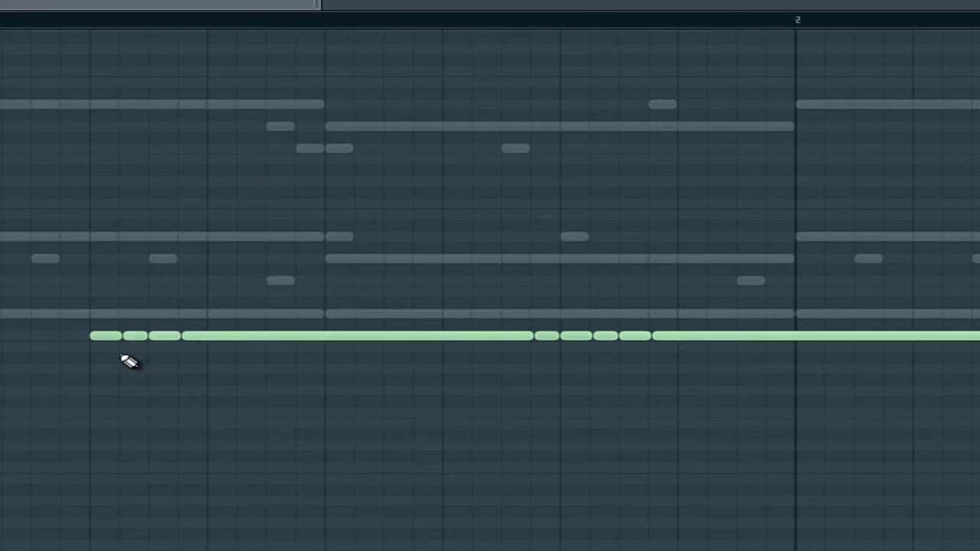
{"action": "key", "text": "ctrl+a"}
{"action": "left_click_drag", "start_coordinate": [99, 335], "coordinate": [99, 314]}
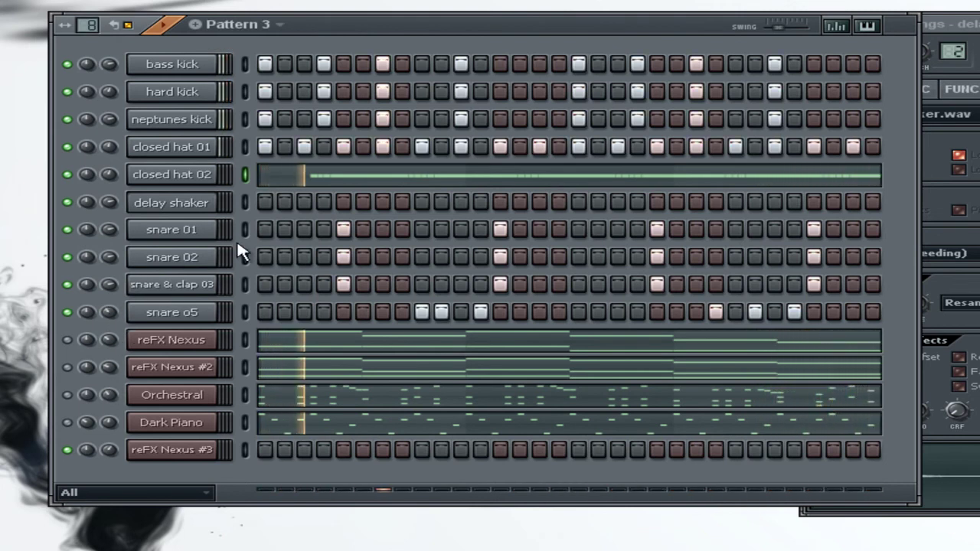
Step: Place delay shaker hits on every fourth step from step 3 through step 31
{"action": "left_click", "coordinate": [301, 205]}
{"action": "left_click", "coordinate": [381, 204]}
{"action": "left_click", "coordinate": [461, 203]}
{"action": "left_click", "coordinate": [540, 203]}
{"action": "left_click", "coordinate": [619, 203]}
{"action": "left_click", "coordinate": [696, 202]}
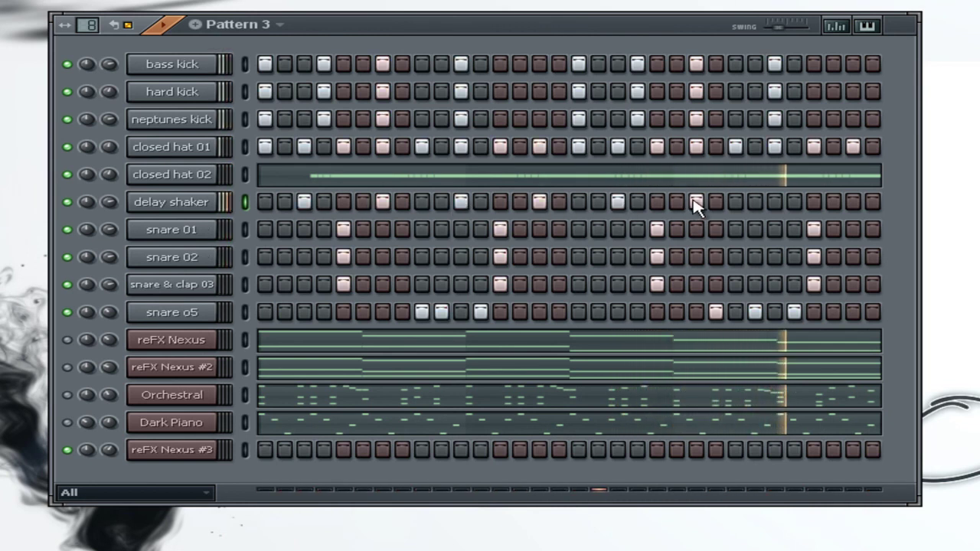
{"action": "left_click", "coordinate": [774, 203]}
{"action": "left_click", "coordinate": [852, 204]}
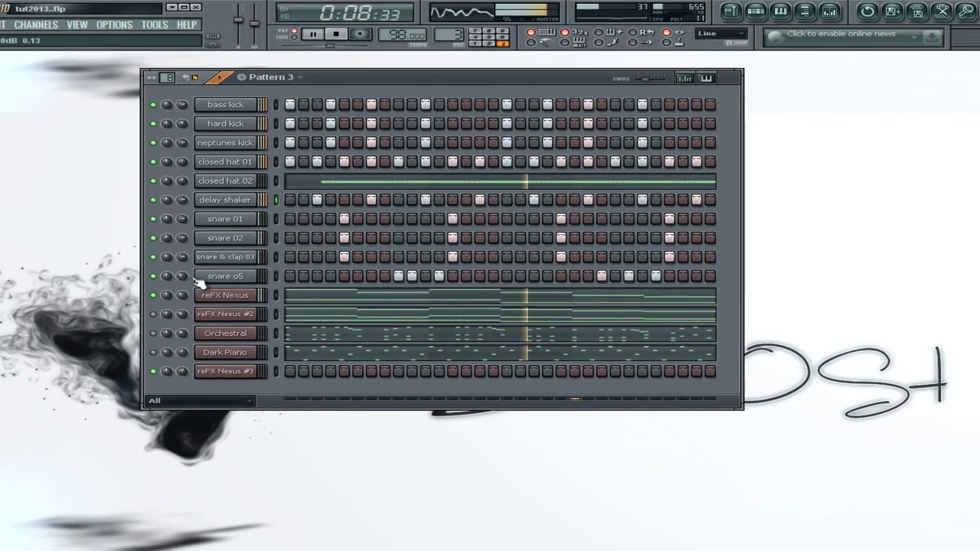
Step: Turn on Reverse polarity for snare o5, try Fade stereo with it, and adjust the channel's volume
{"action": "left_click", "coordinate": [217, 279]}
{"action": "left_click", "coordinate": [680, 132]}
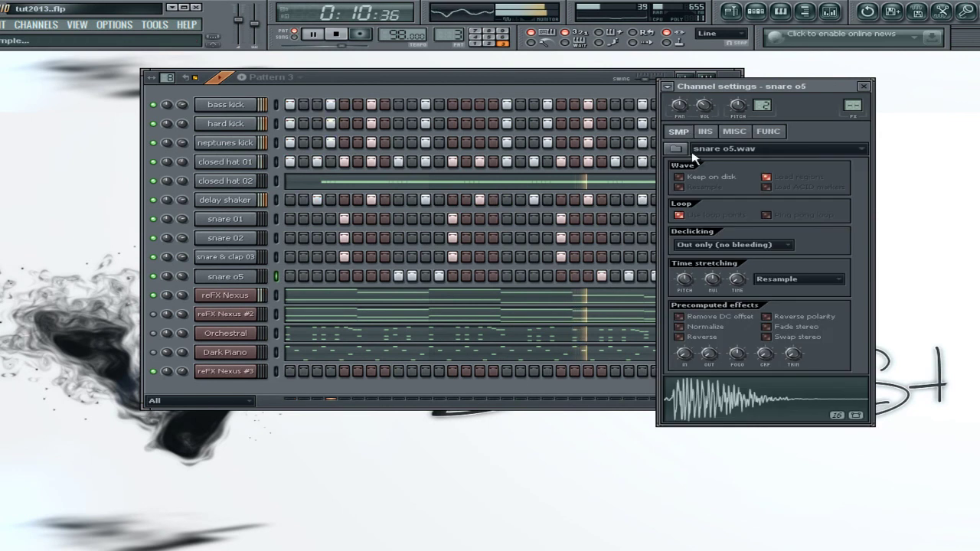
{"action": "left_click", "coordinate": [811, 328]}
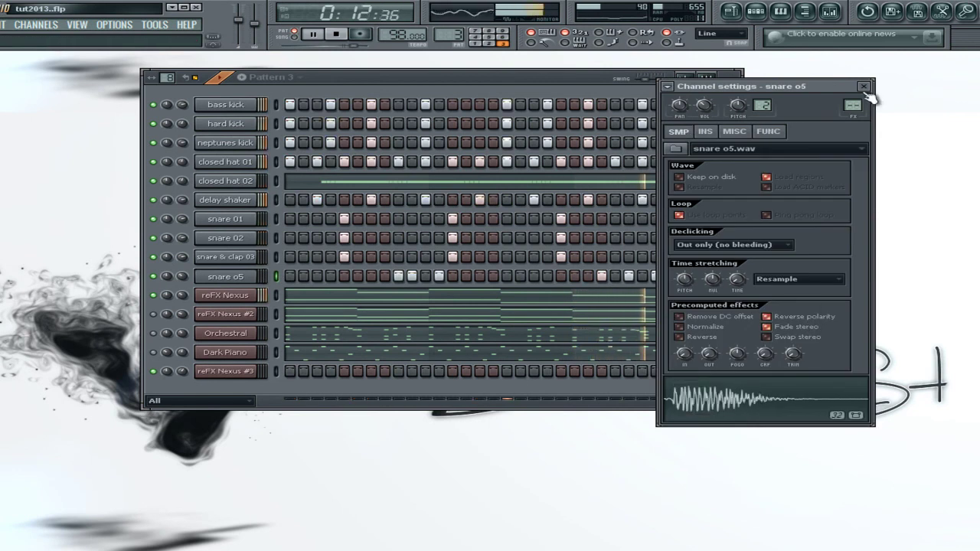
{"action": "left_click", "coordinate": [181, 278]}
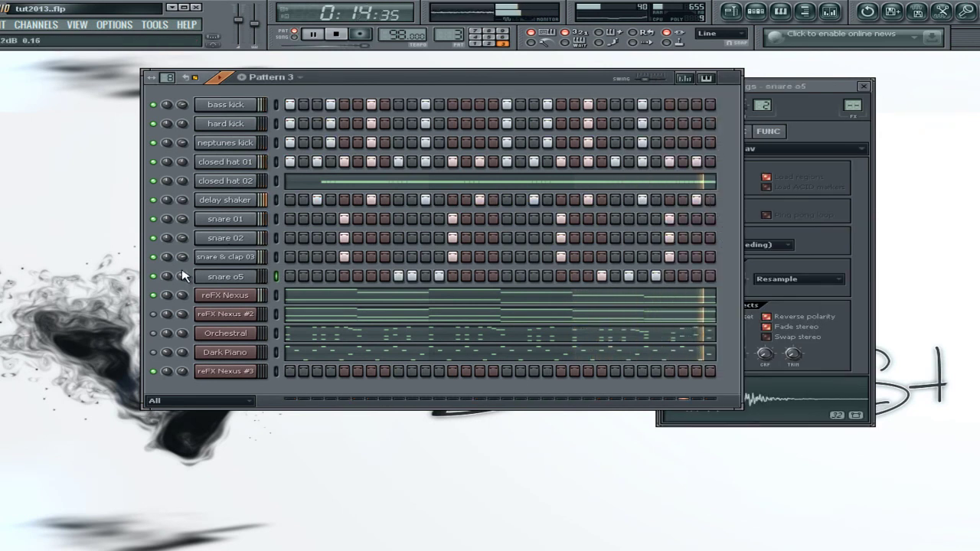
{"action": "left_click", "coordinate": [253, 278]}
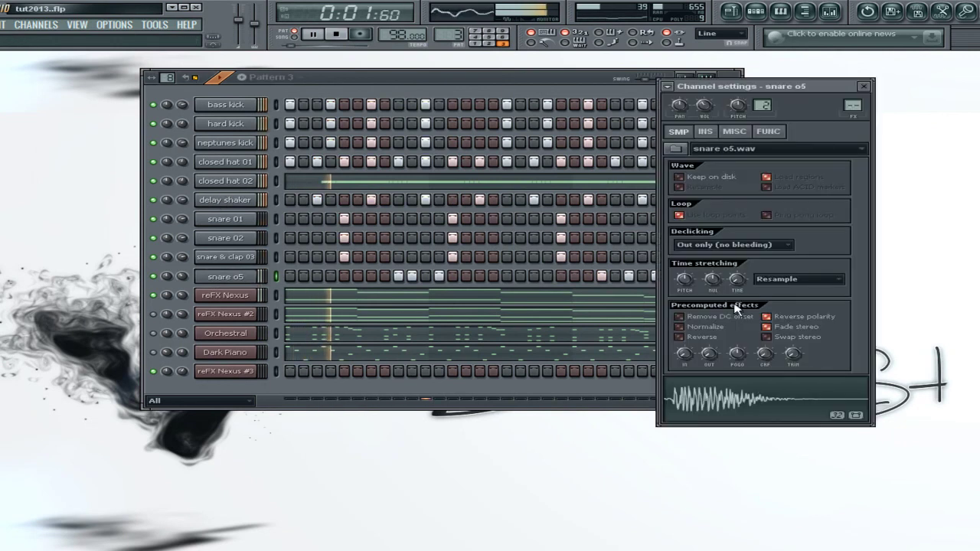
{"action": "left_click", "coordinate": [797, 336]}
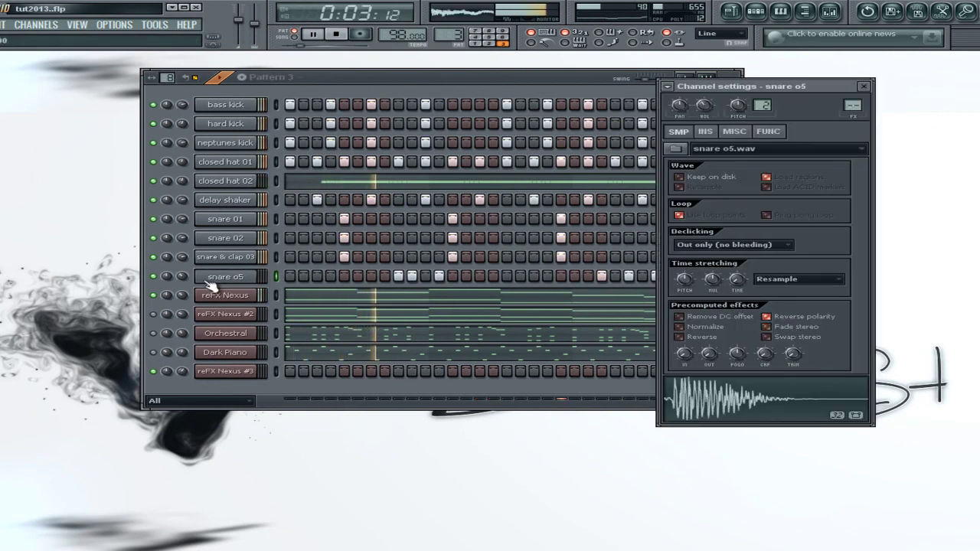
Step: Turn on Fade stereo for closed hat 02 and readjust snare o5's channel volume
{"action": "left_click", "coordinate": [218, 182]}
{"action": "left_click", "coordinate": [810, 336]}
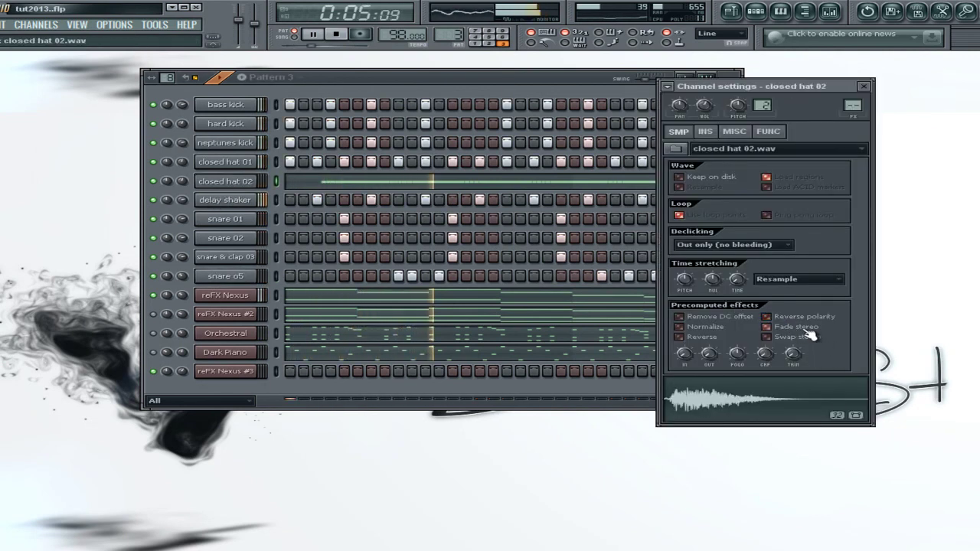
{"action": "left_click", "coordinate": [184, 280]}
{"action": "left_click", "coordinate": [212, 279]}
{"action": "left_click", "coordinate": [212, 279]}
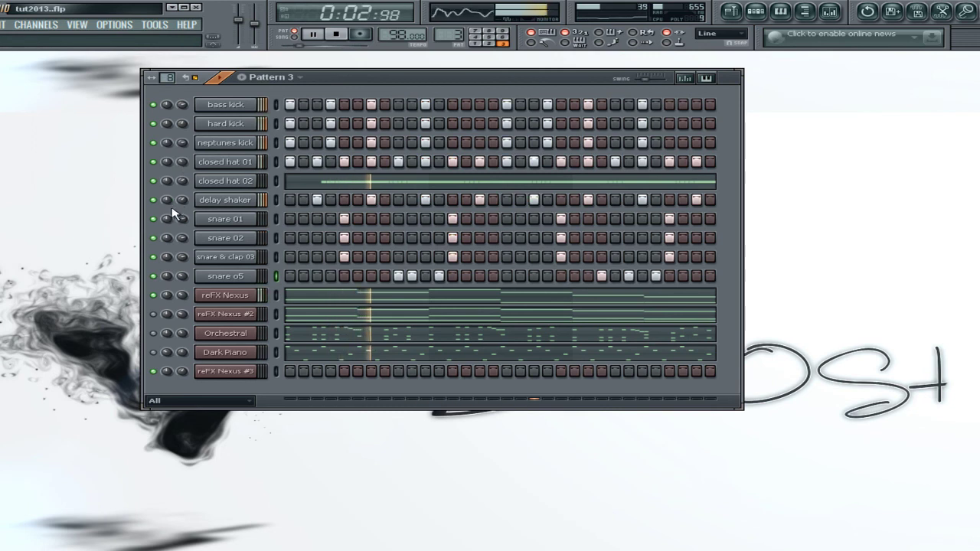
Step: Turn on Reverse polarity and turn off Fade stereo for closed hat 02
{"action": "left_click", "coordinate": [226, 183]}
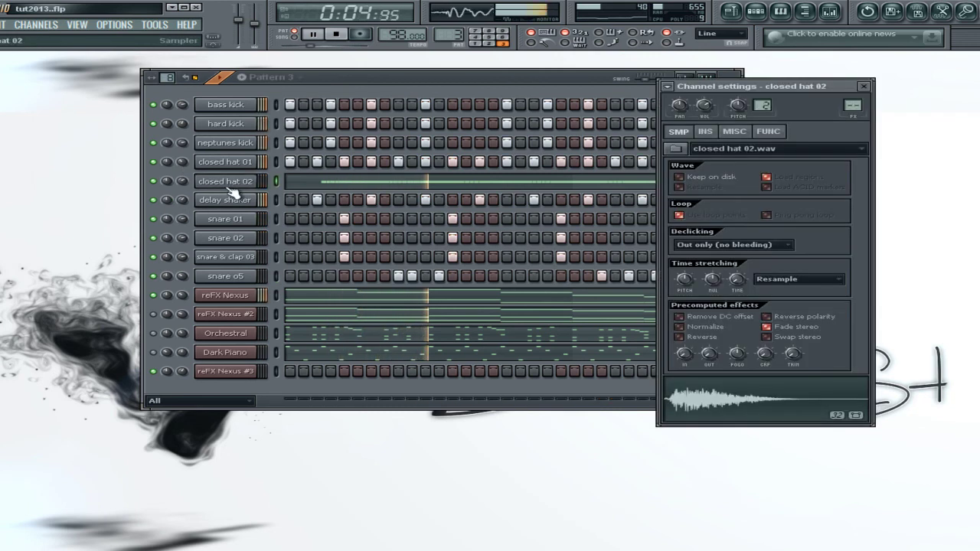
{"action": "left_click", "coordinate": [808, 318]}
{"action": "left_click", "coordinate": [803, 328]}
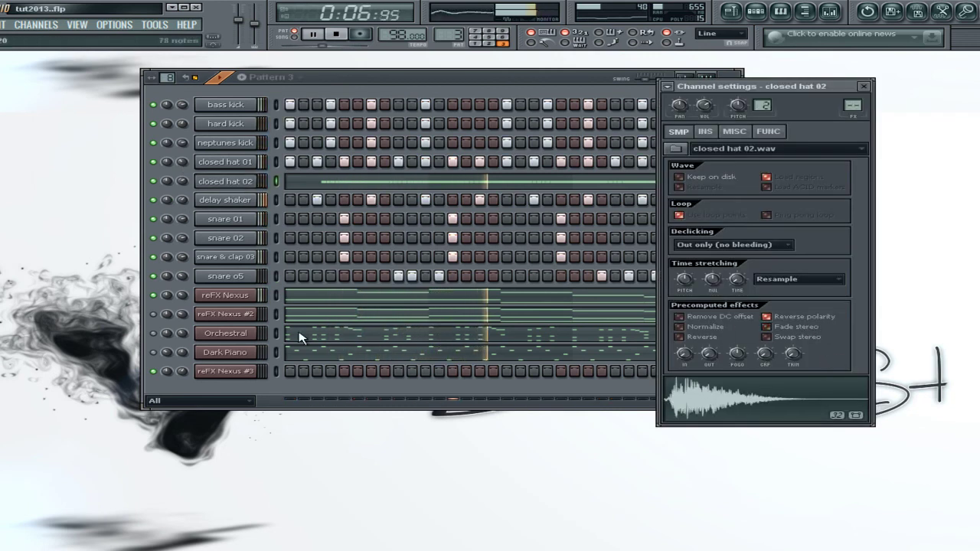
Step: Compare the channel settings of snare o5 and closed hat 02, toggling Fade stereo for closed hat 02
{"action": "left_click", "coordinate": [222, 277]}
{"action": "left_click", "coordinate": [236, 181]}
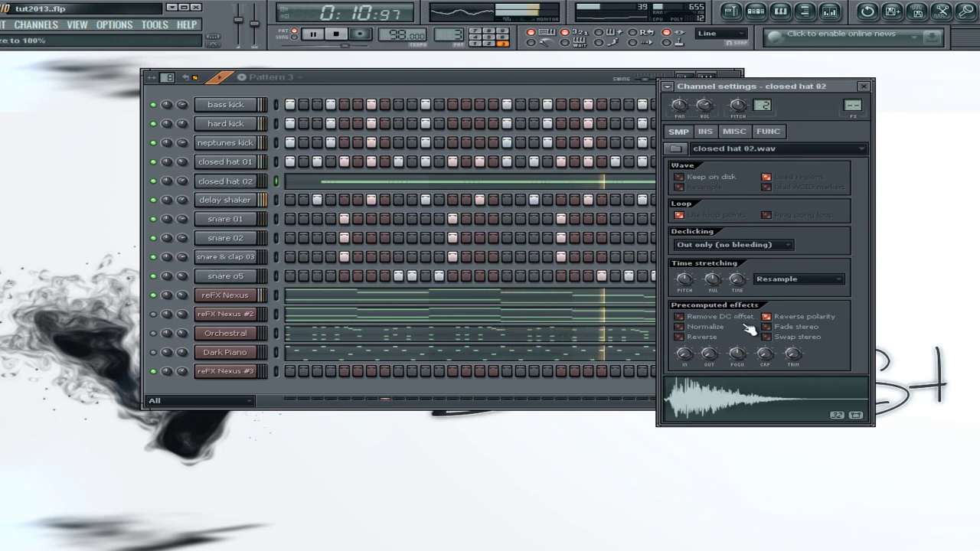
{"action": "left_click", "coordinate": [769, 328]}
{"action": "double_click", "coordinate": [227, 281]}
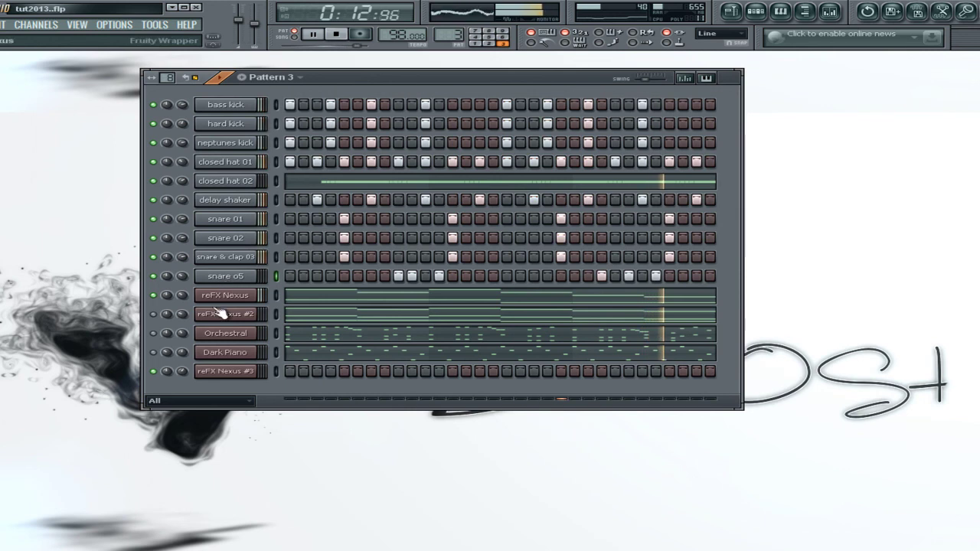